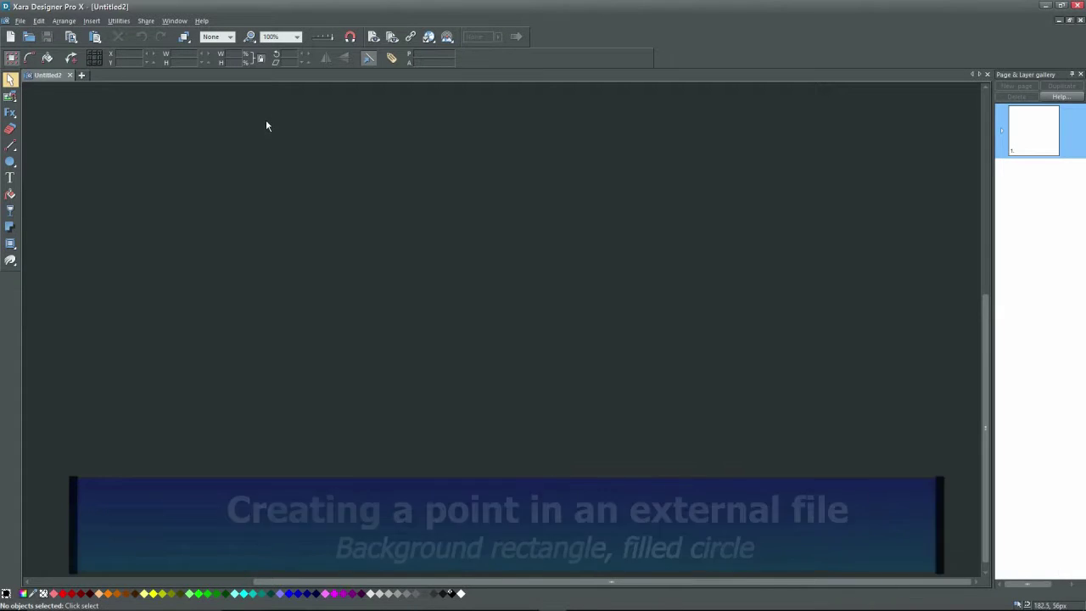
# Draw a rectangle and size it to 1920 by 1080 pixels
pyautogui.click(10, 161)
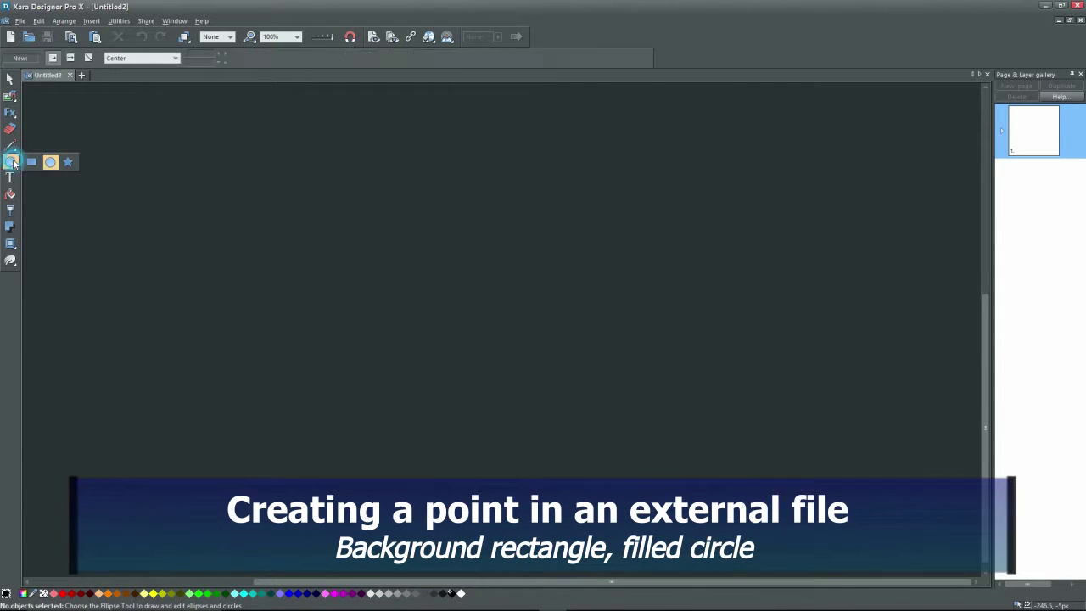
pyautogui.click(32, 162)
pyautogui.moveTo(248, 158); pyautogui.dragTo(697, 480)
pyautogui.click(222, 54)
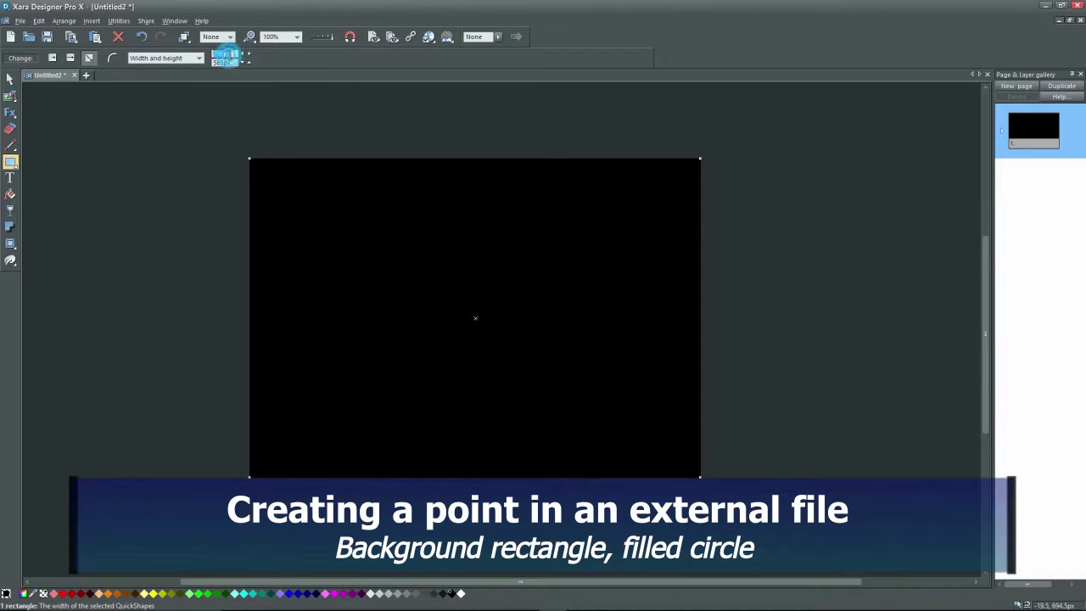
pyautogui.write('1920')
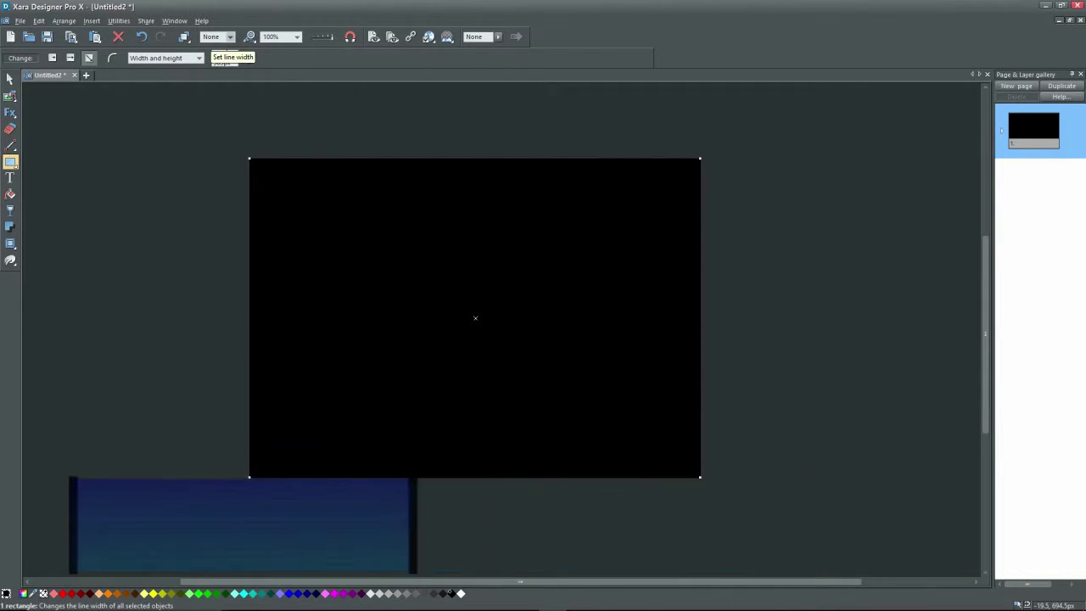
pyautogui.press('Tab')
pyautogui.write('1')
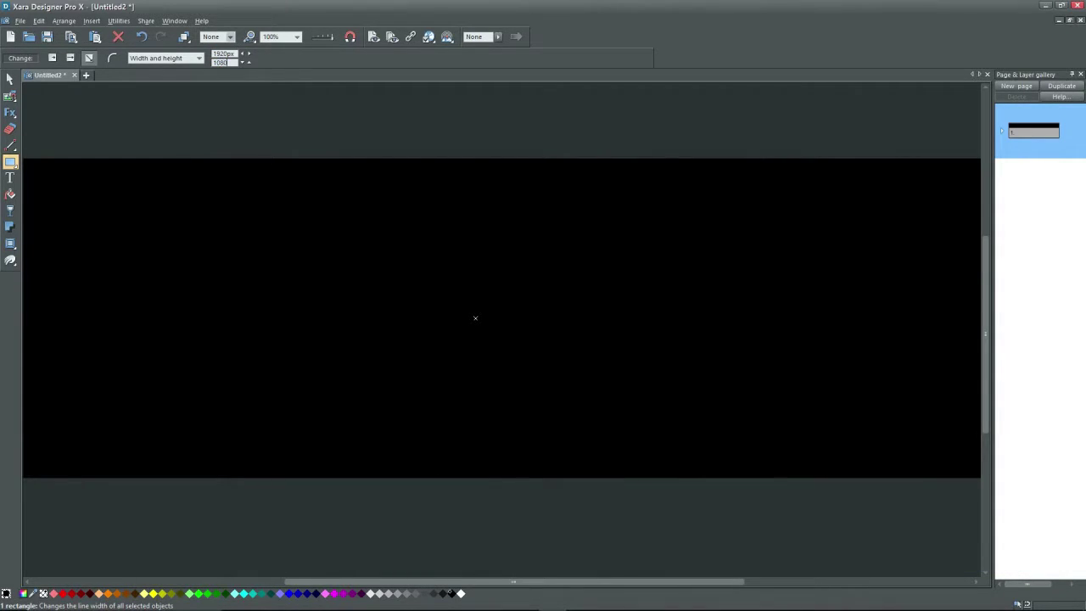
pyautogui.write('080')
pyautogui.press('Return')
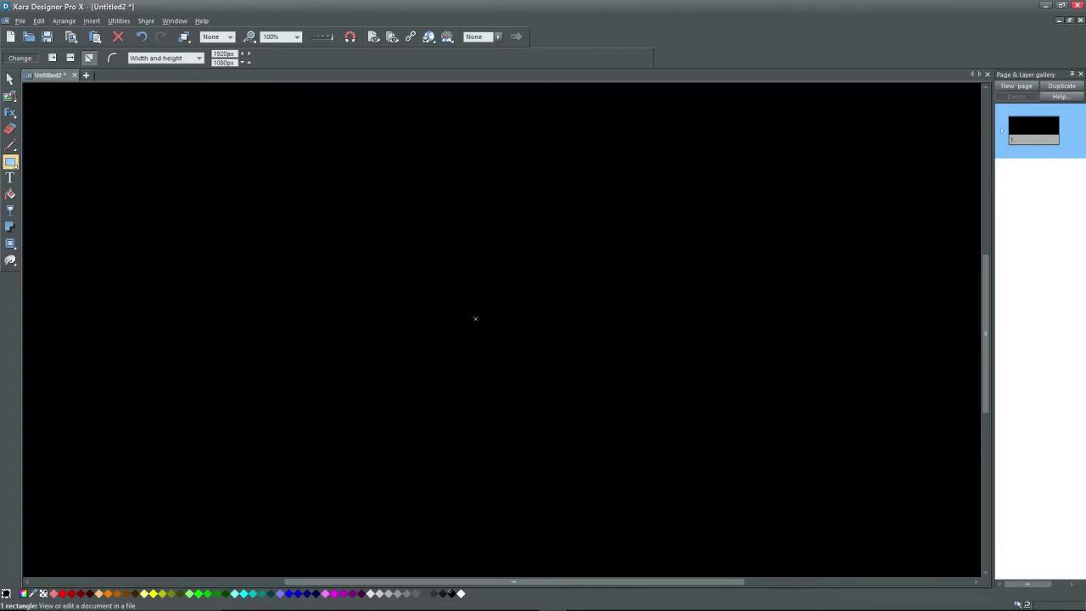
# Zoom out and pan so the whole rectangle sits in the middle of the view
pyautogui.click(10, 77)
pyautogui.scroll(-2, 132, 196)
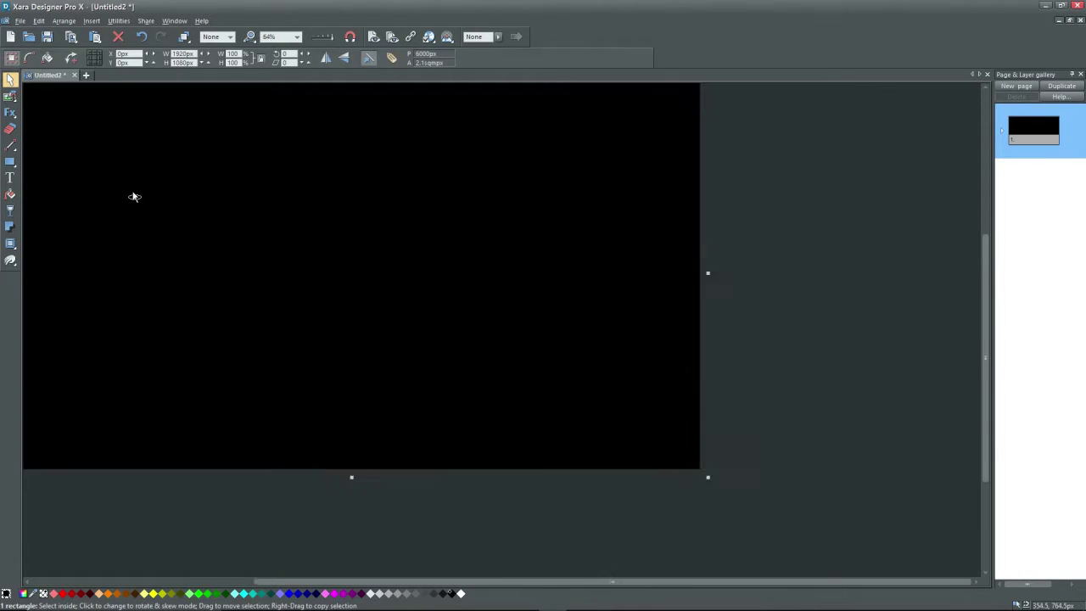
pyautogui.moveTo(111, 162); pyautogui.dragTo(266, 211)
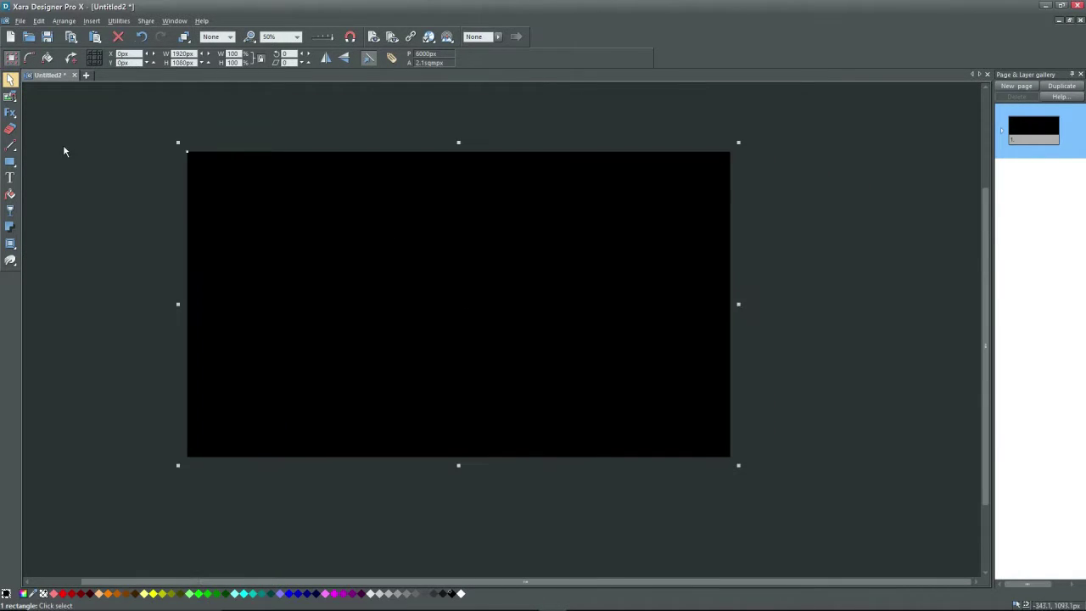
pyautogui.click(10, 161)
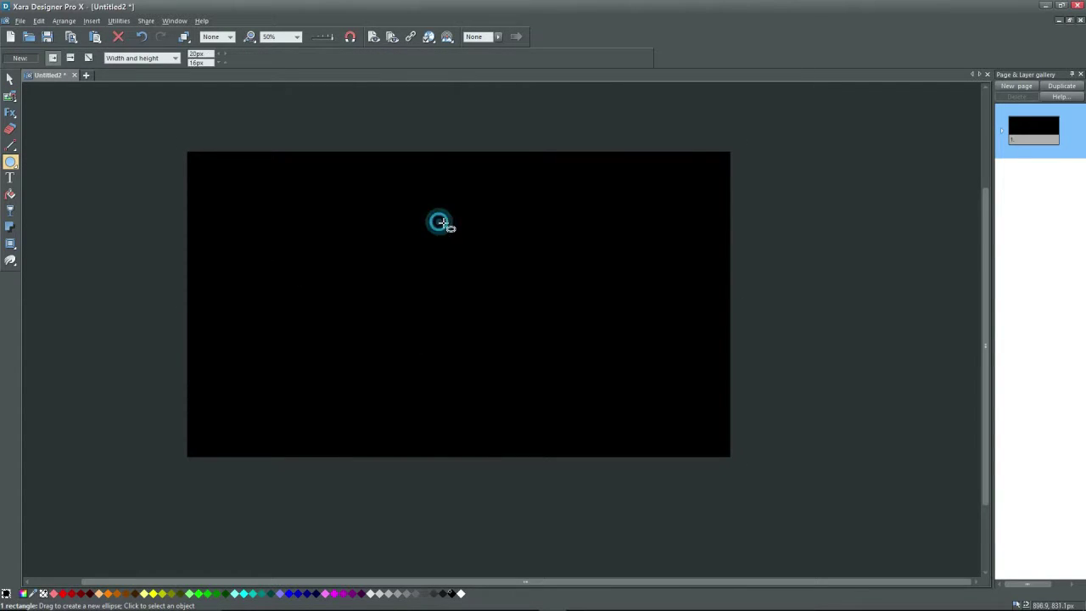
# Draw a white circle near the top and size it to 35 by 35 pixels
pyautogui.moveTo(436, 221); pyautogui.dragTo(456, 241)
pyautogui.click(459, 594)
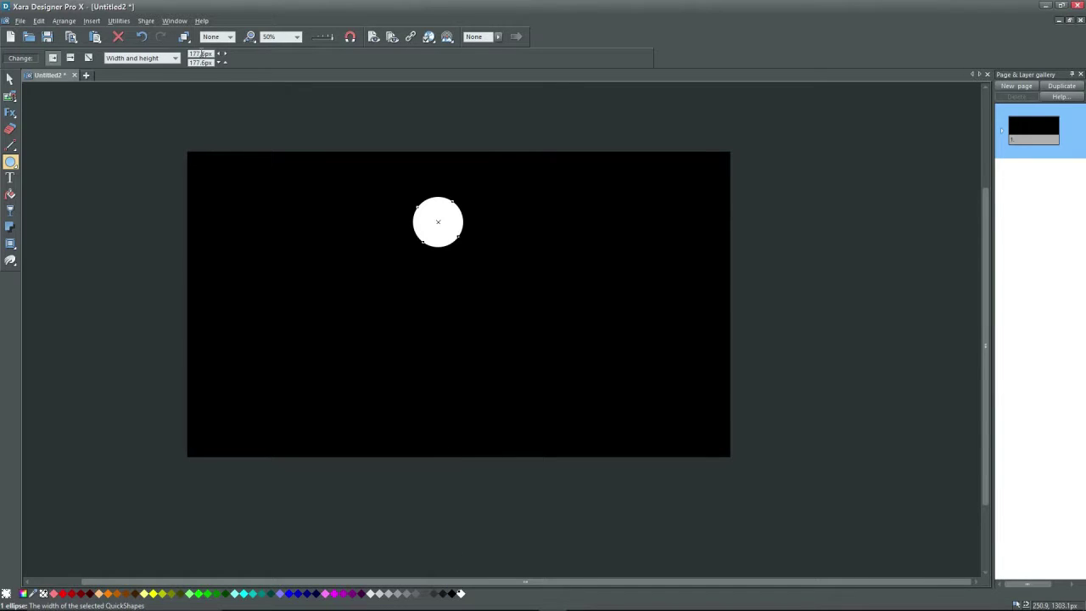
pyautogui.click(200, 54)
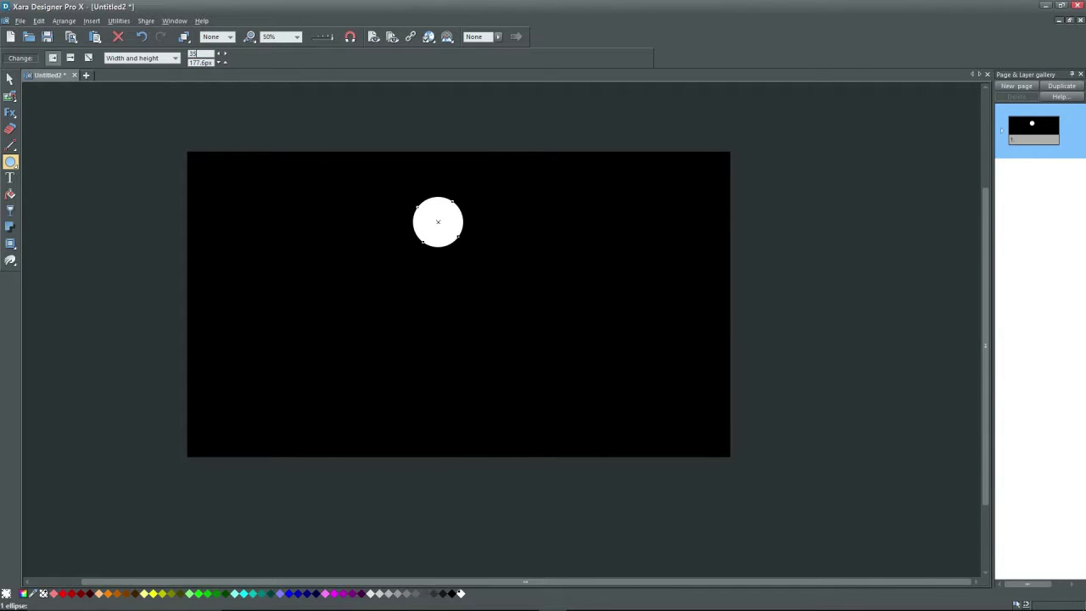
pyautogui.write('35')
pyautogui.press('Tab')
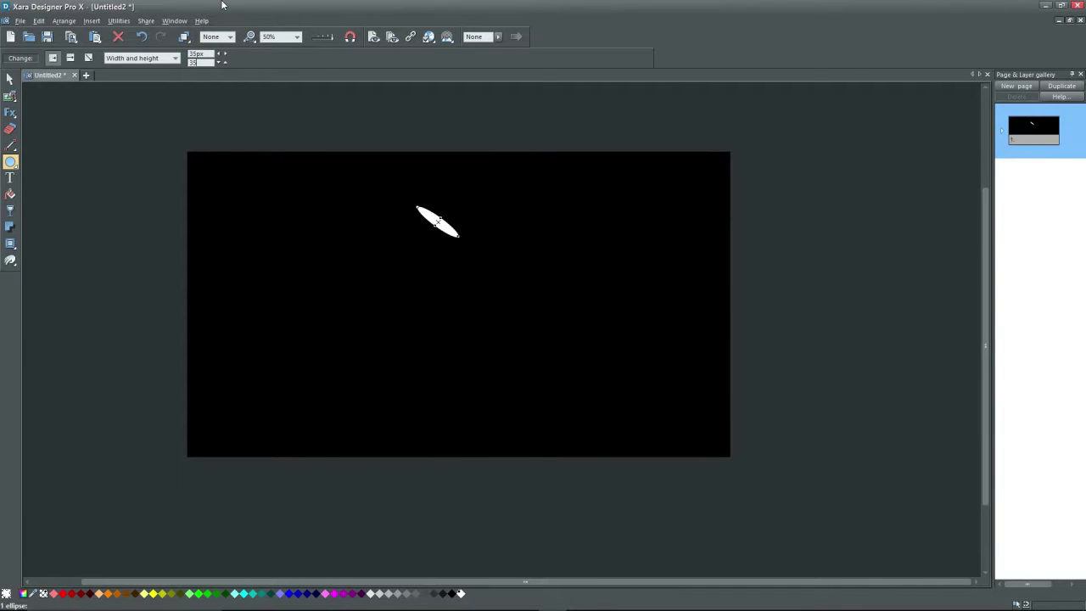
pyautogui.write('35')
pyautogui.press('Return')
# Align the circle and rectangle centred horizontally and vertically on the page
pyautogui.hotkey('ctrl', 'a')
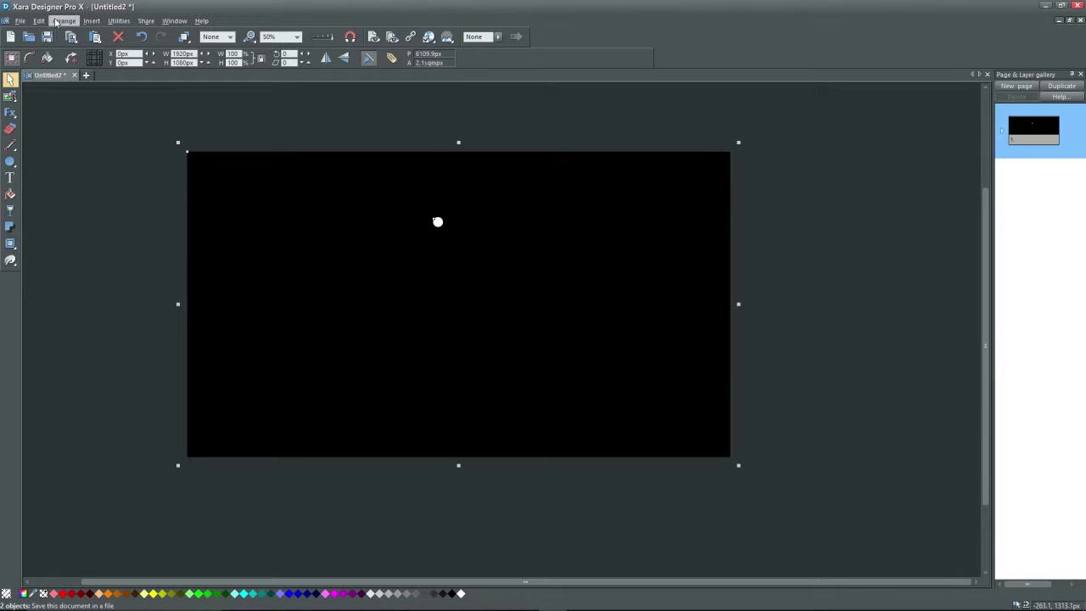
pyautogui.click(56, 20)
pyautogui.click(90, 190)
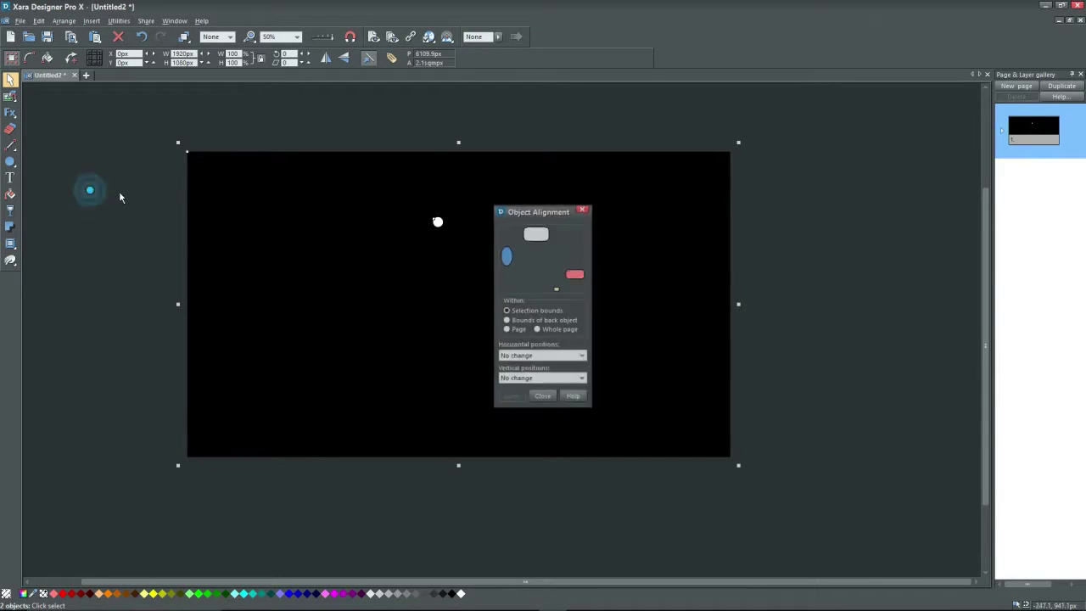
pyautogui.click(541, 354)
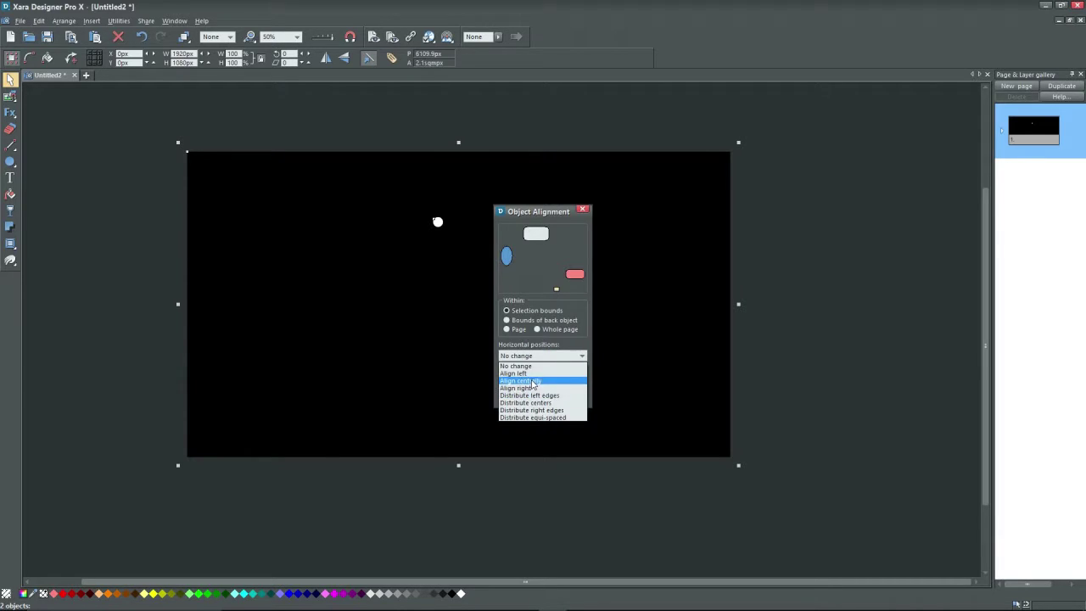
pyautogui.click(532, 382)
pyautogui.click(536, 379)
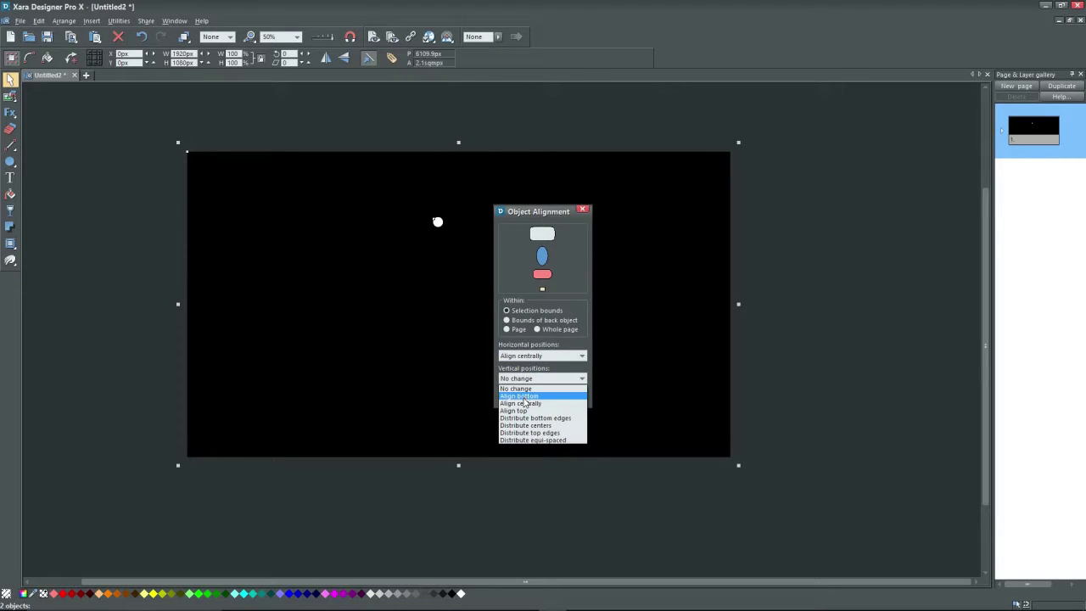
pyautogui.click(524, 403)
pyautogui.click(512, 396)
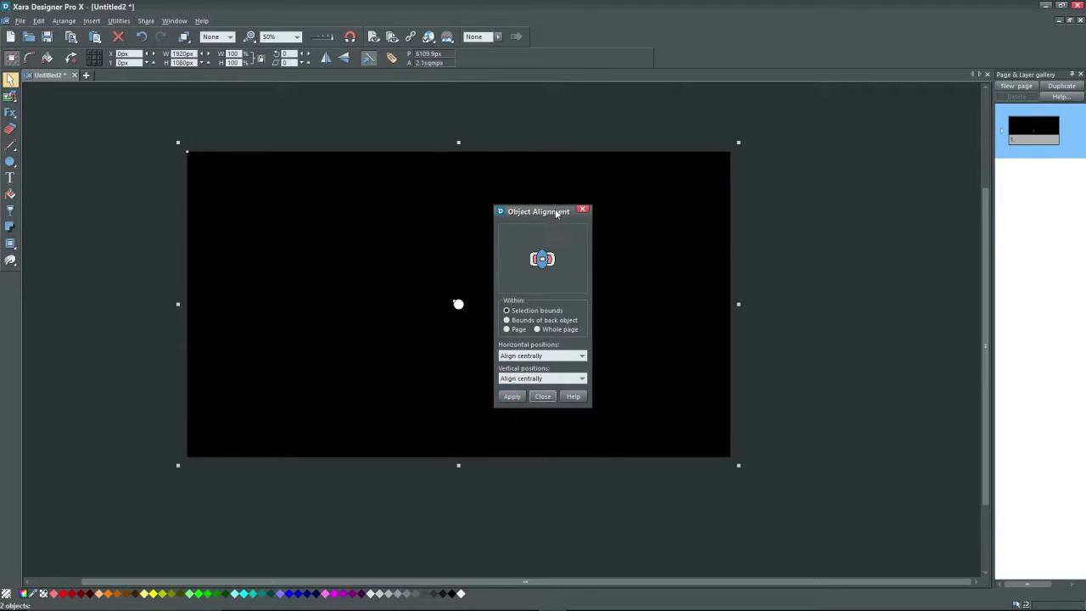
pyautogui.moveTo(557, 213); pyautogui.dragTo(109, 163)
# Move the white circle straight up above the page centre
pyautogui.click(377, 336)
pyautogui.click(458, 306)
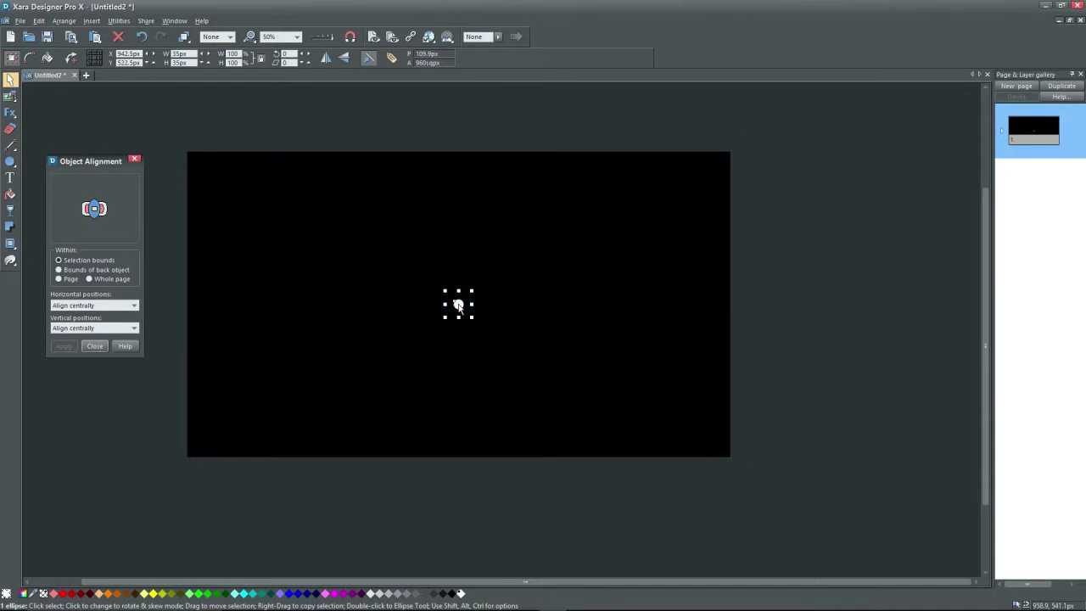
pyautogui.moveTo(458, 305); pyautogui.dragTo(458, 206)
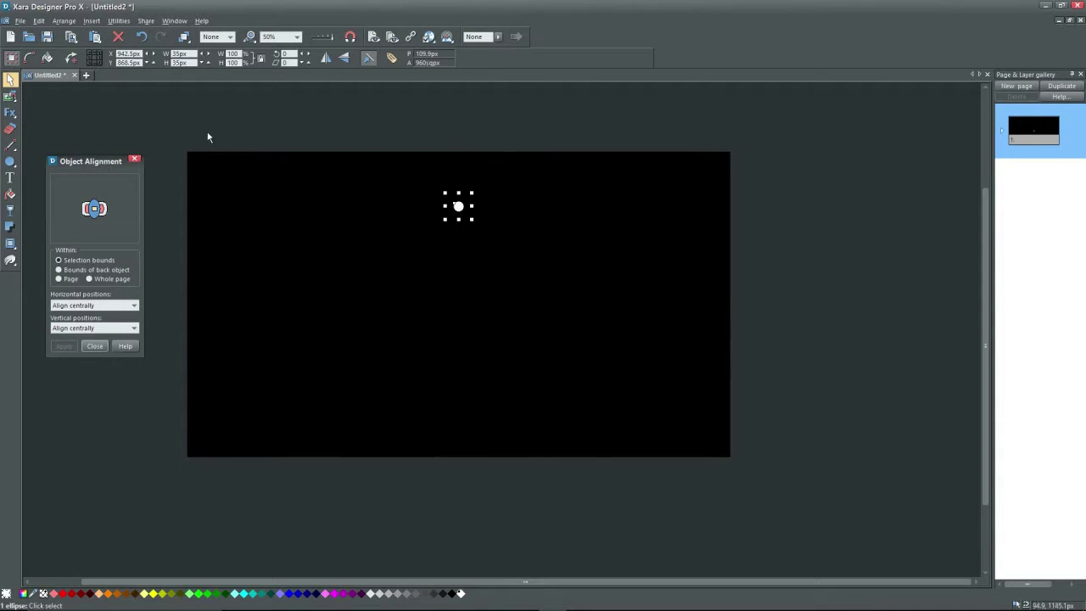
pyautogui.click(127, 124)
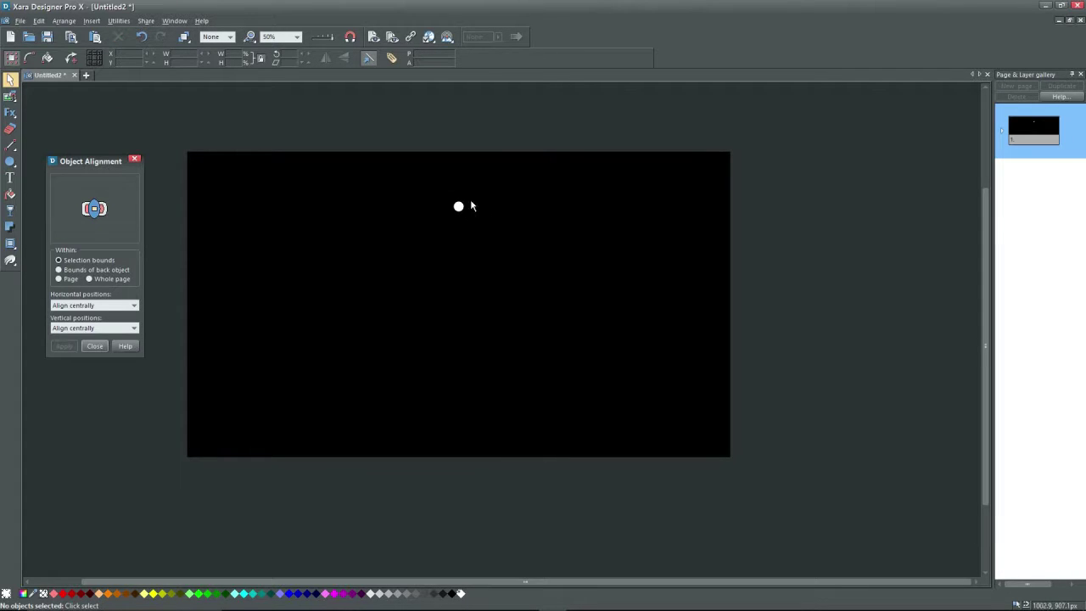
pyautogui.click(460, 297)
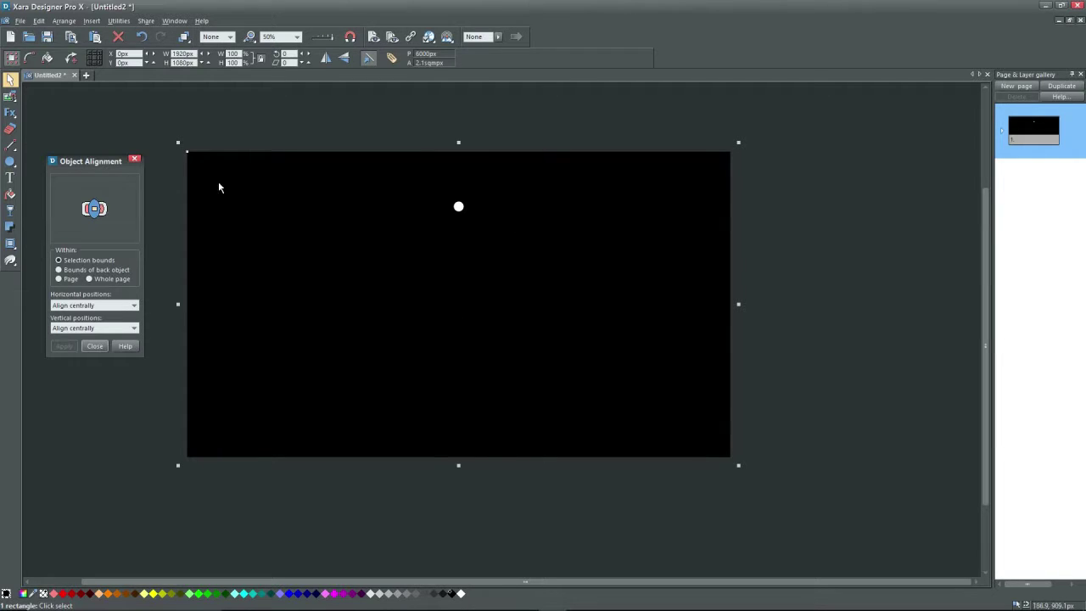
# Export the page as the JPEG 'Xara offset circle'
pyautogui.click(126, 117)
pyautogui.click(134, 161)
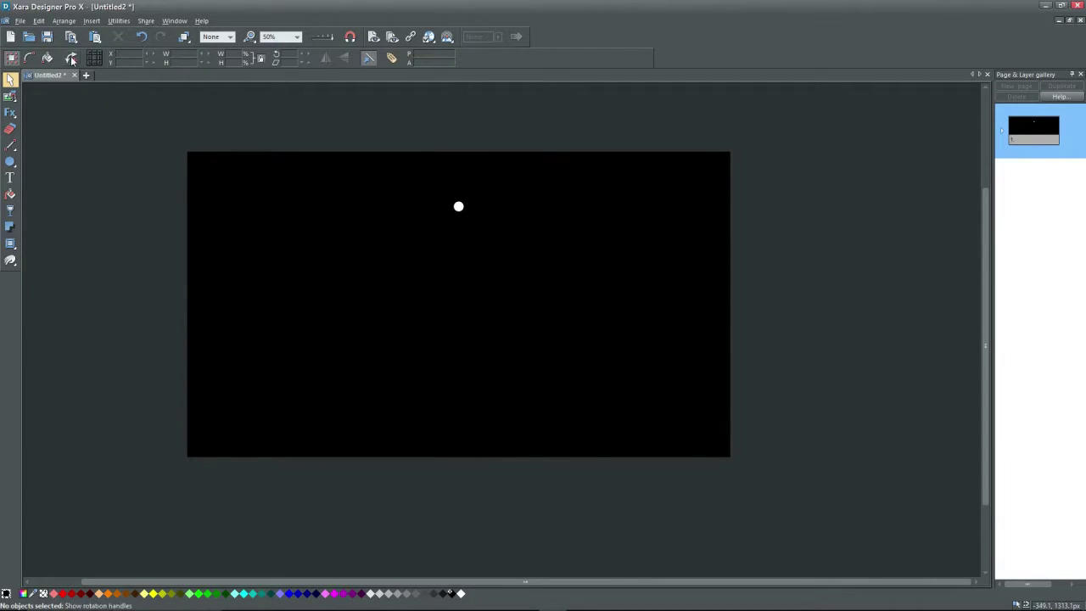
pyautogui.click(20, 21)
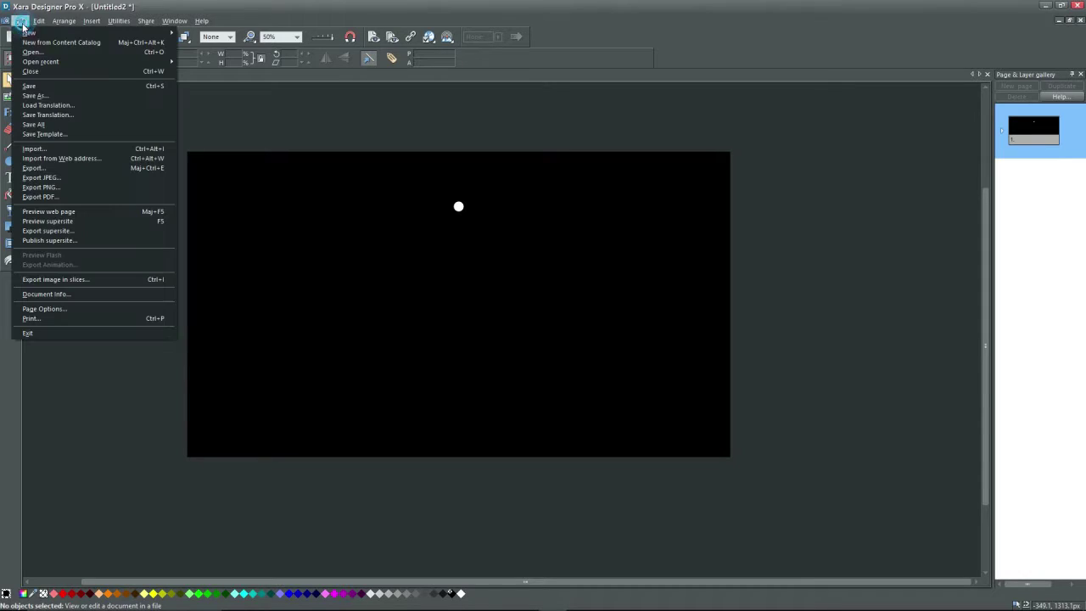
pyautogui.click(44, 177)
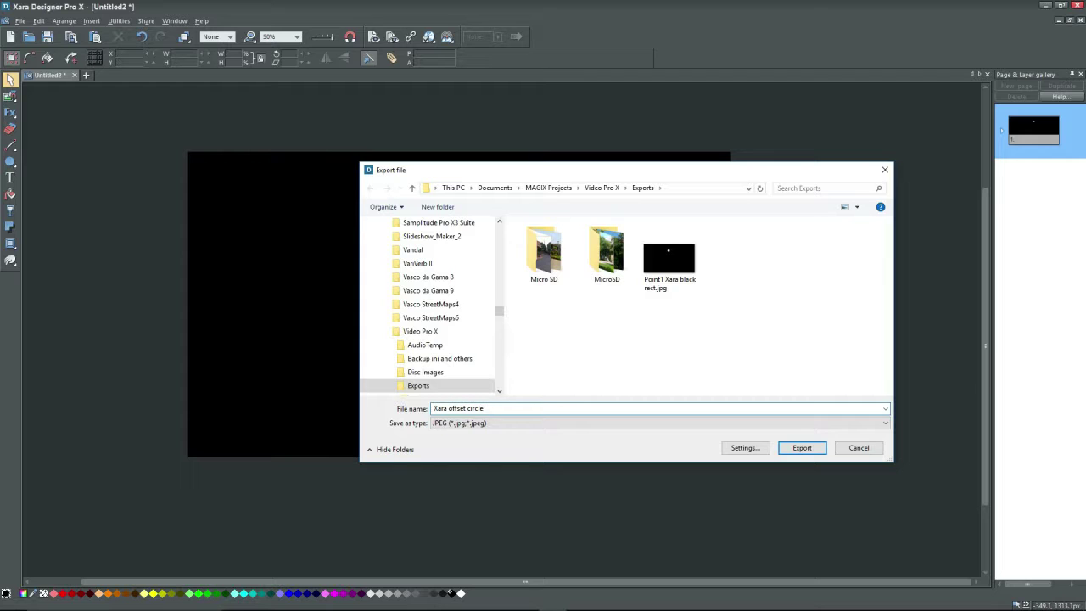
pyautogui.press('Return')
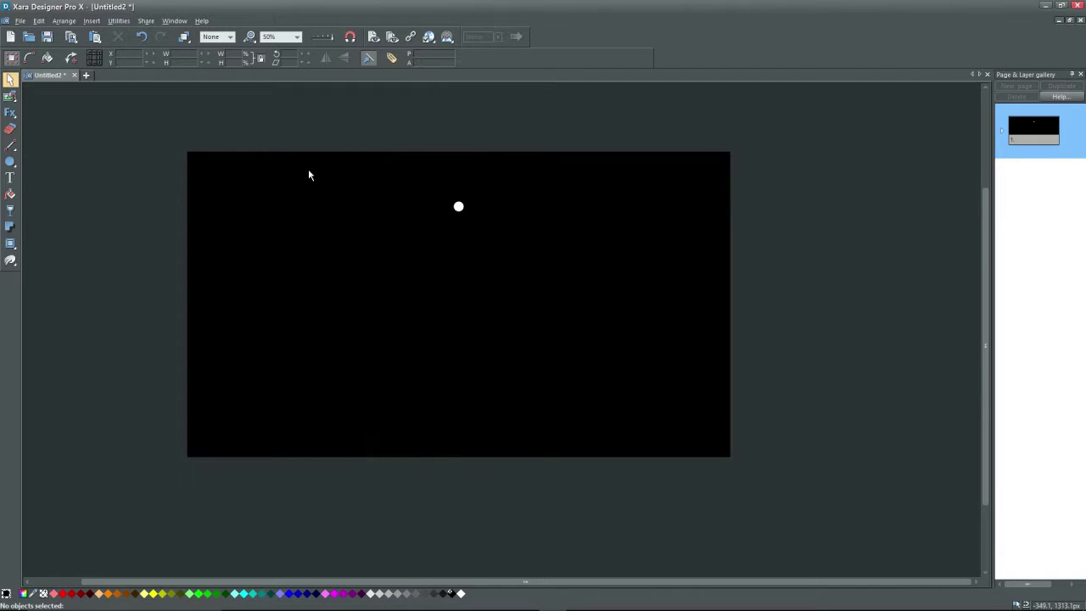
# Save the document as Xara offset circle1.xar
pyautogui.click(20, 21)
pyautogui.click(34, 95)
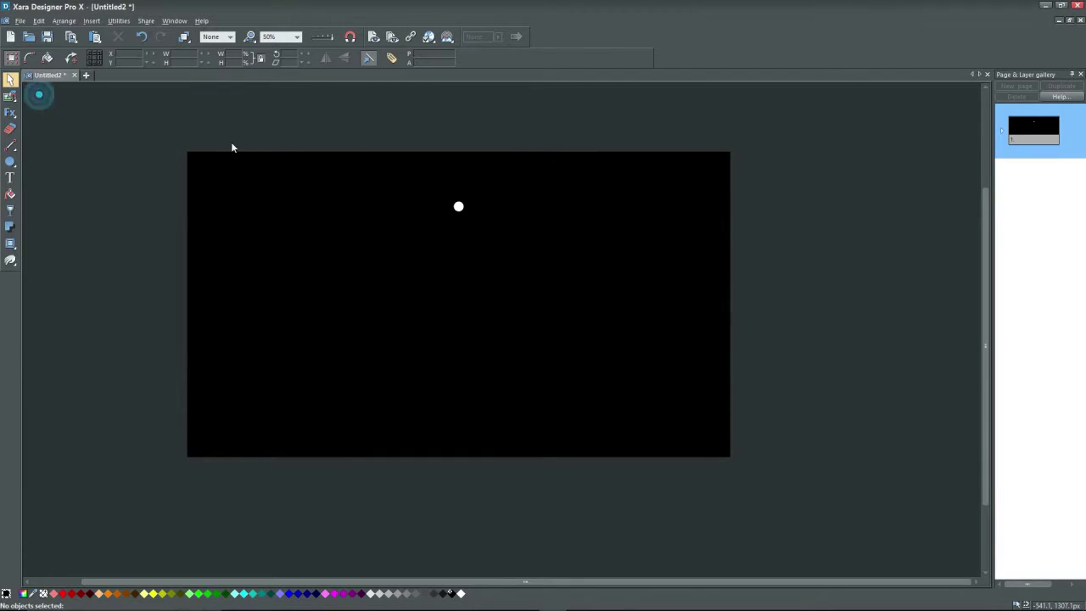
pyautogui.write('Xara ')
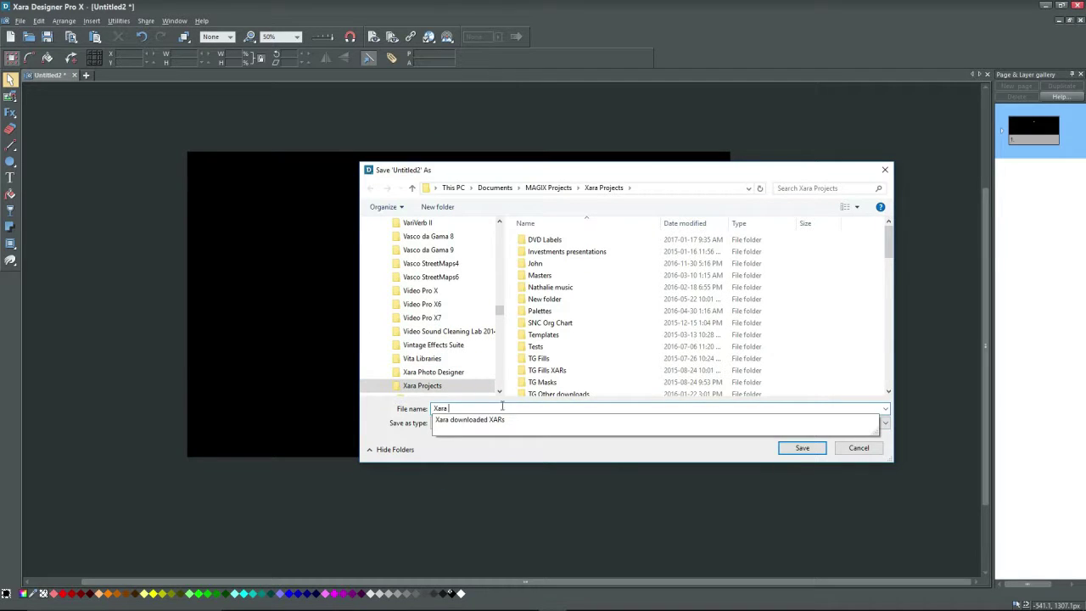
pyautogui.write('offset circle1')
pyautogui.press('Return')
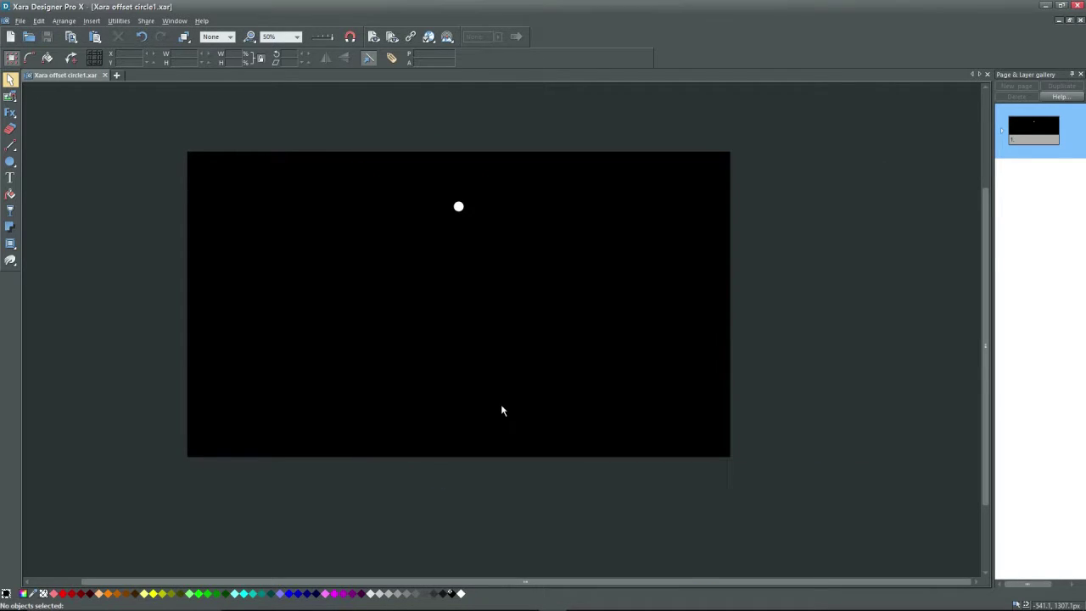
# Create a new animation document and paste the black page-sized rectangle into it
pyautogui.click(20, 20)
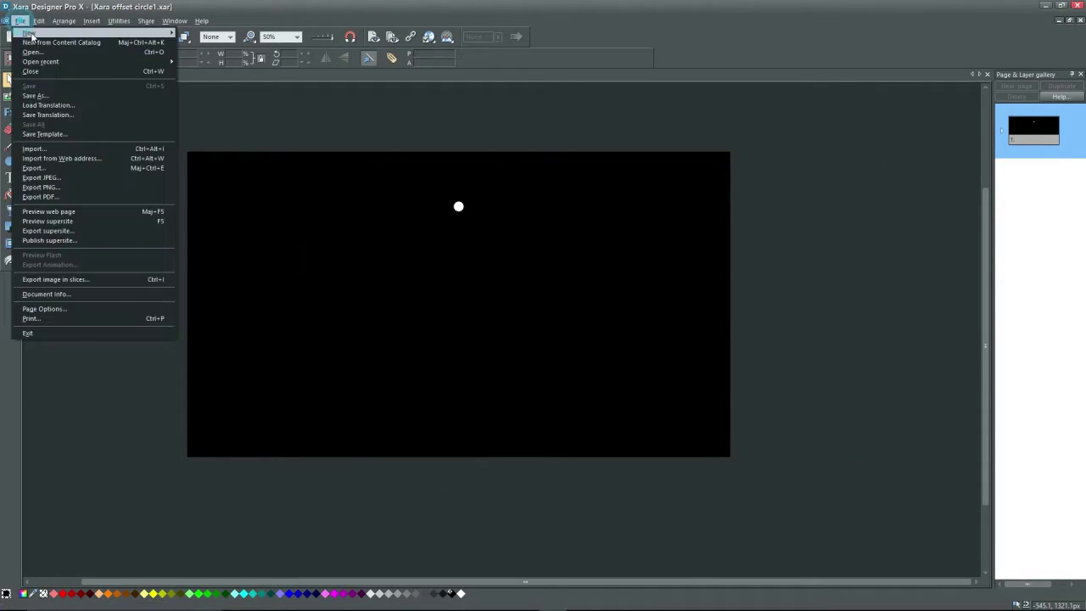
pyautogui.moveTo(174, 32)
pyautogui.click(201, 139)
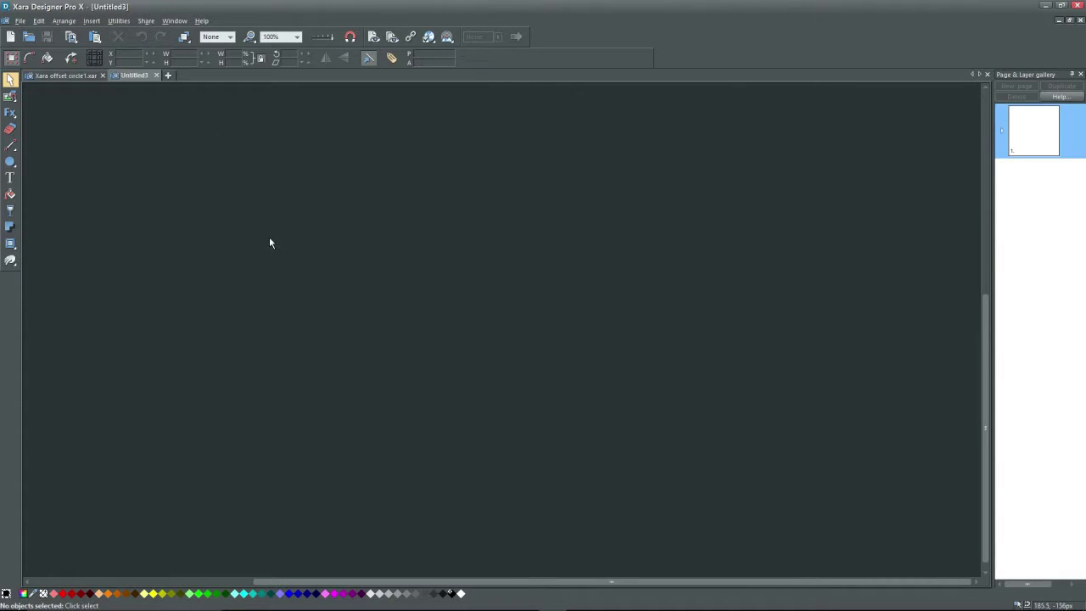
pyautogui.rightClick(294, 230)
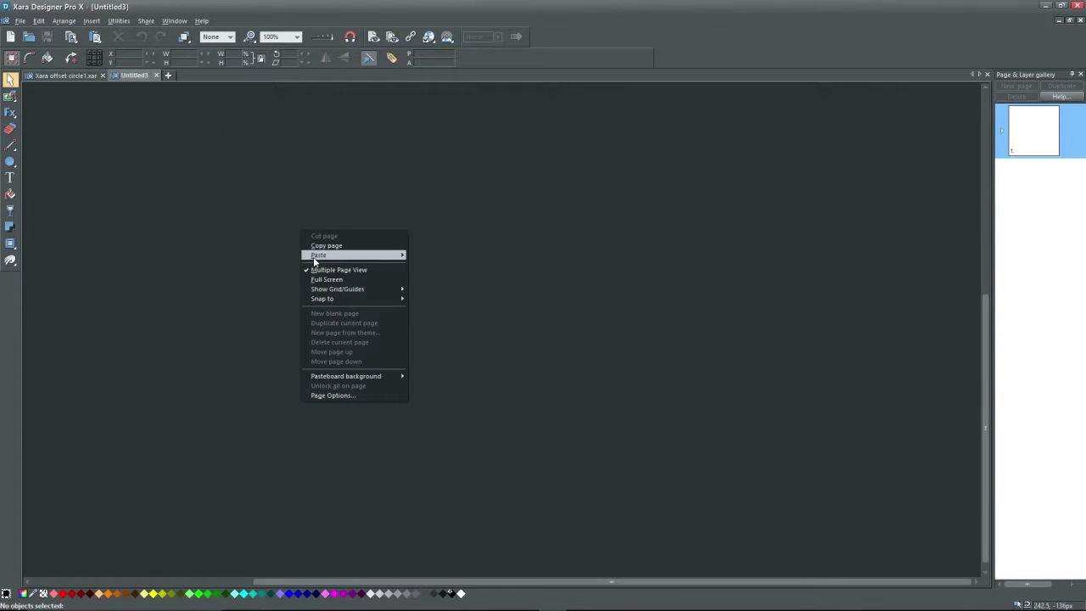
pyautogui.moveTo(382, 256)
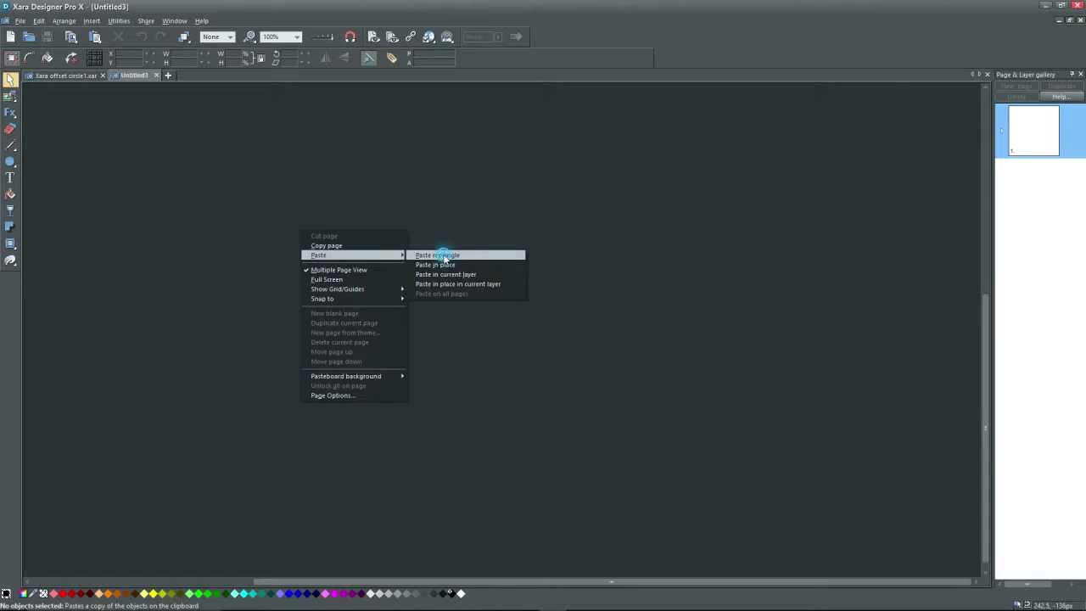
pyautogui.click(443, 257)
# Draw a short white straight line and centre it on the page
pyautogui.click(10, 145)
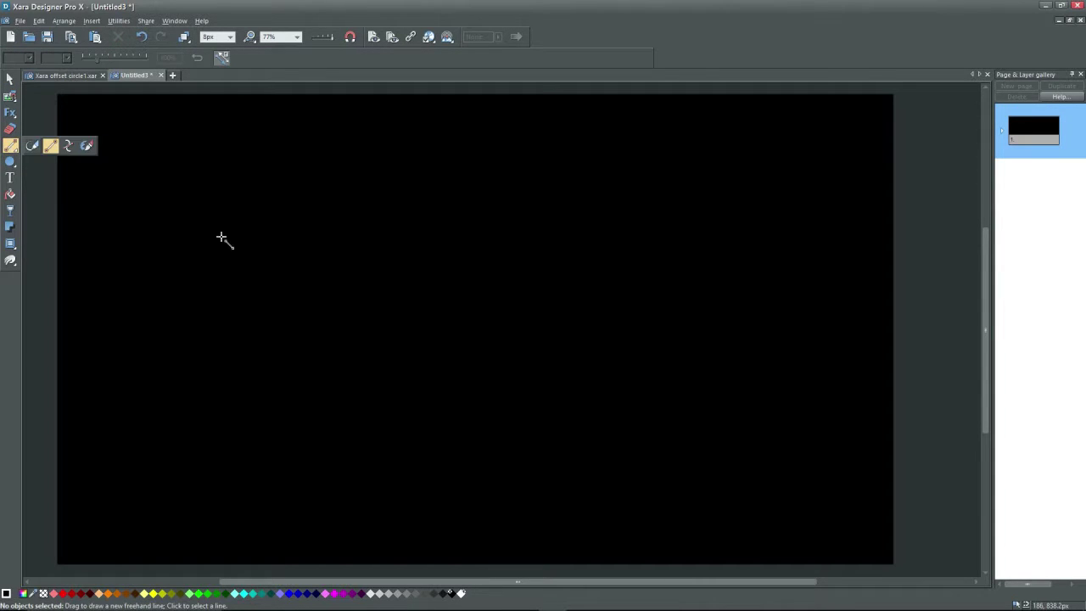
pyautogui.moveTo(450, 344); pyautogui.dragTo(472, 353)
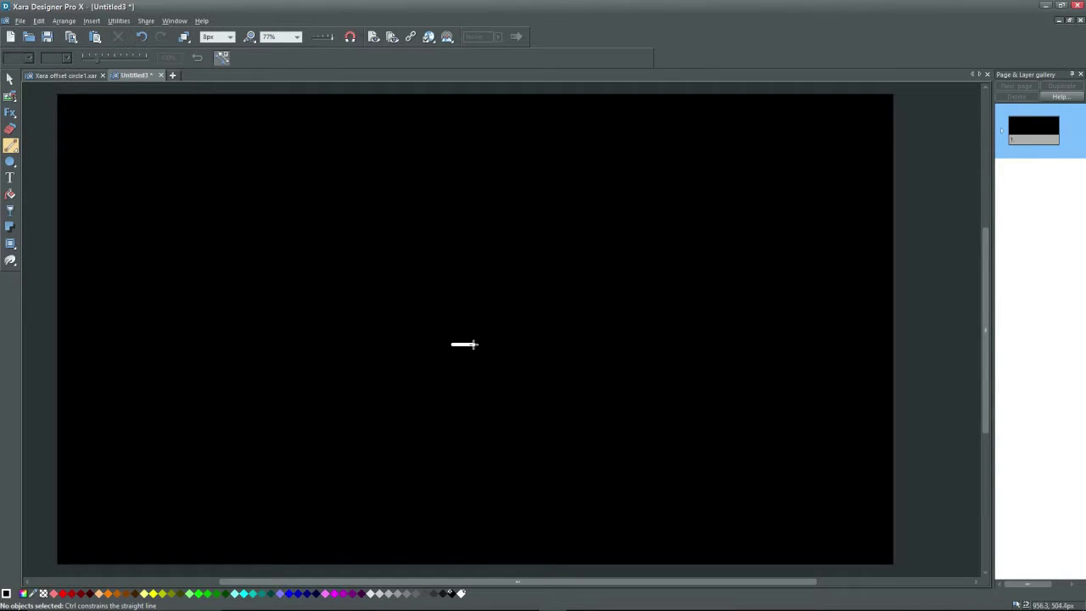
pyautogui.hotkey('ctrl', 'a')
pyautogui.click(63, 20)
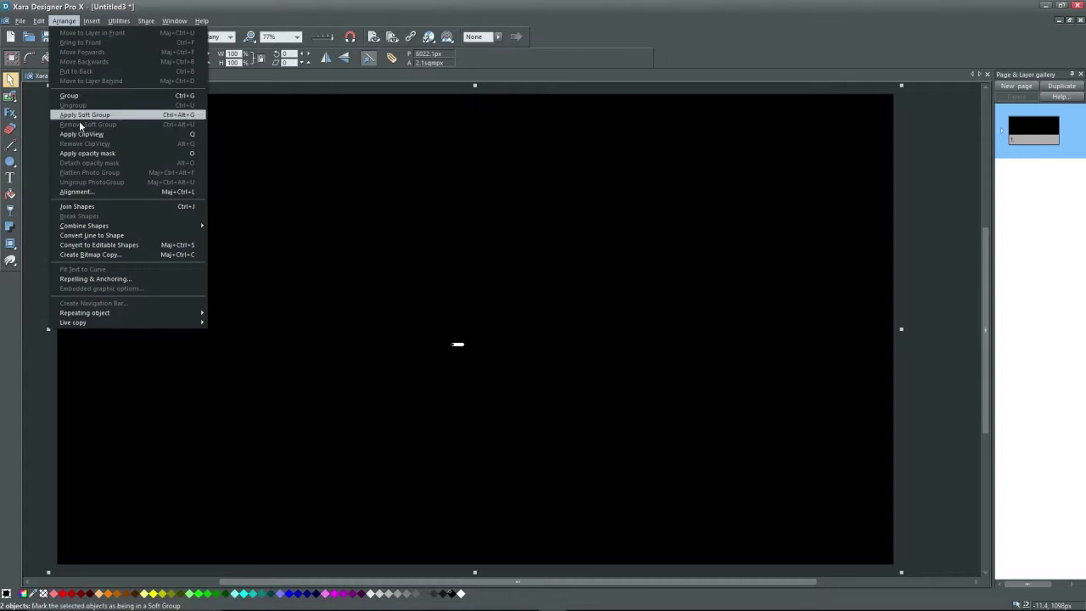
pyautogui.click(85, 193)
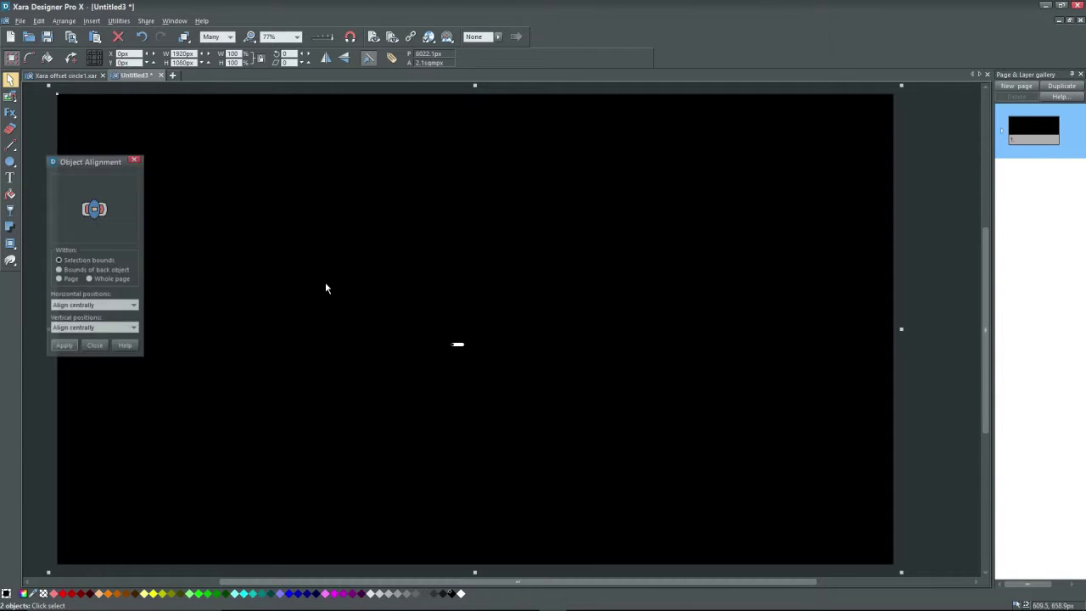
pyautogui.click(62, 344)
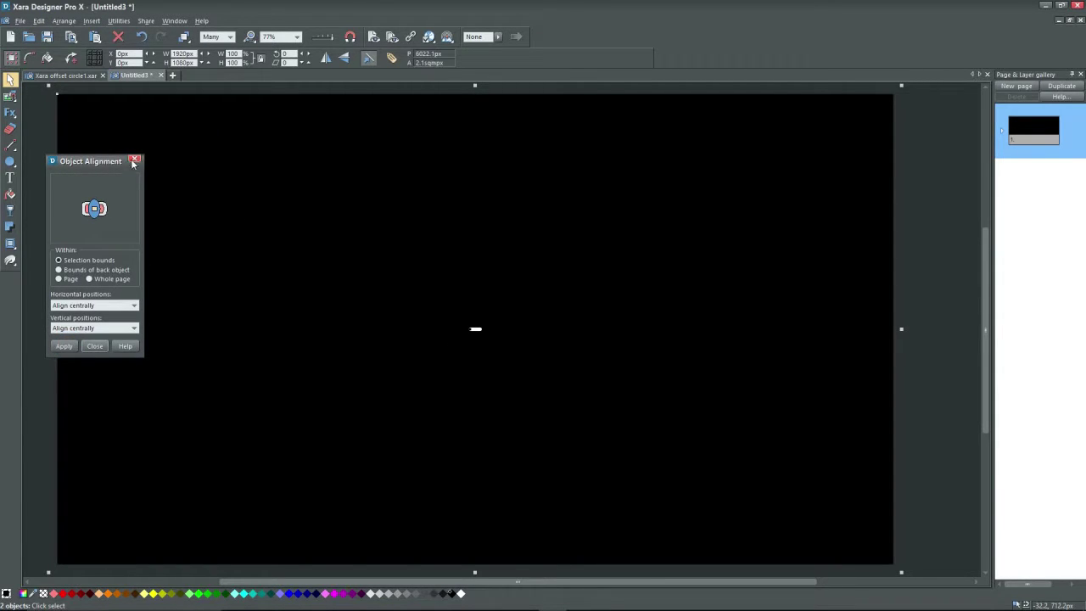
pyautogui.click(134, 160)
pyautogui.click(36, 95)
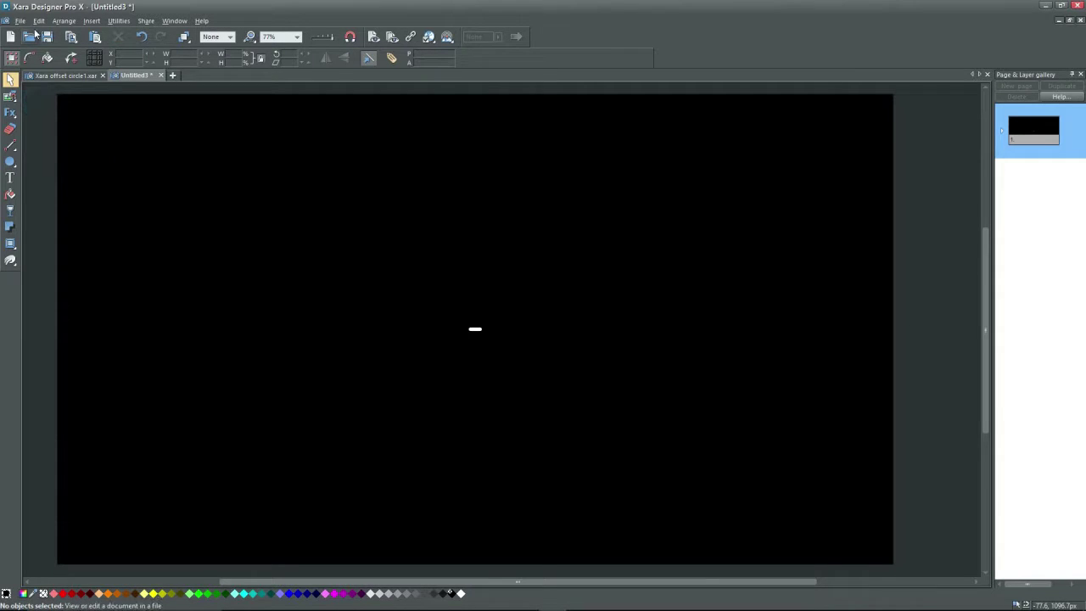
# Export the page as the JPEG 'Xara line for arrowhead1'
pyautogui.click(20, 21)
pyautogui.click(48, 183)
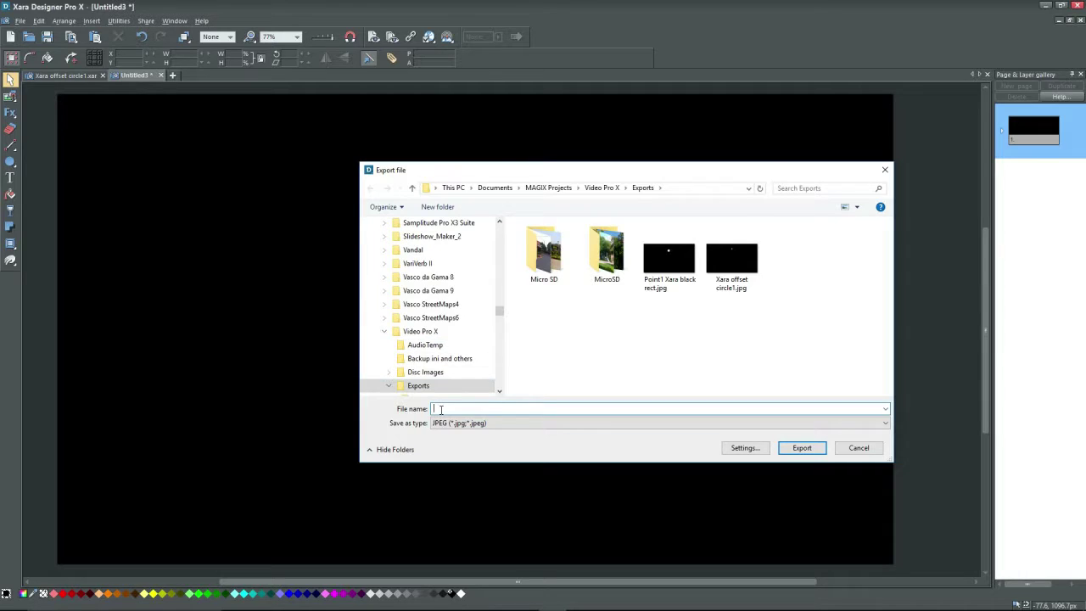
pyautogui.write('Xara line for arr')
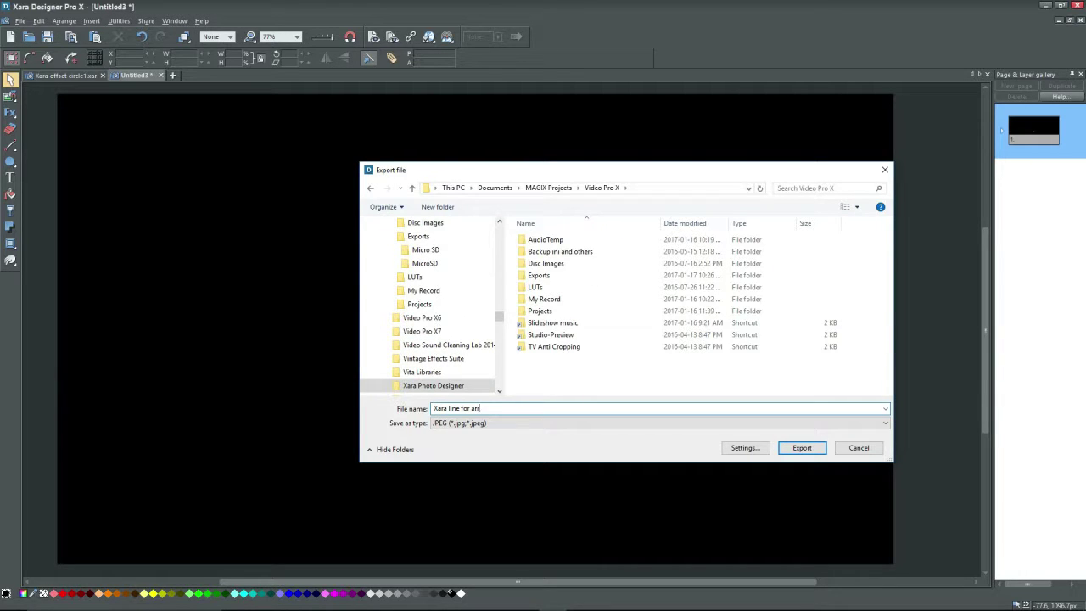
pyautogui.write('owhead1')
pyautogui.press('Return')
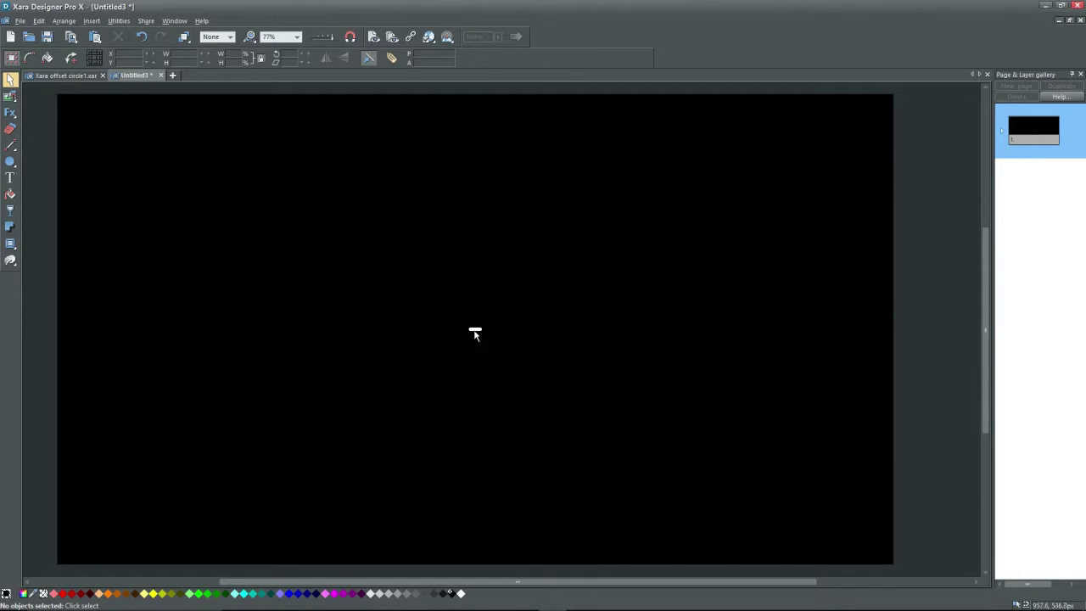
pyautogui.click(473, 331)
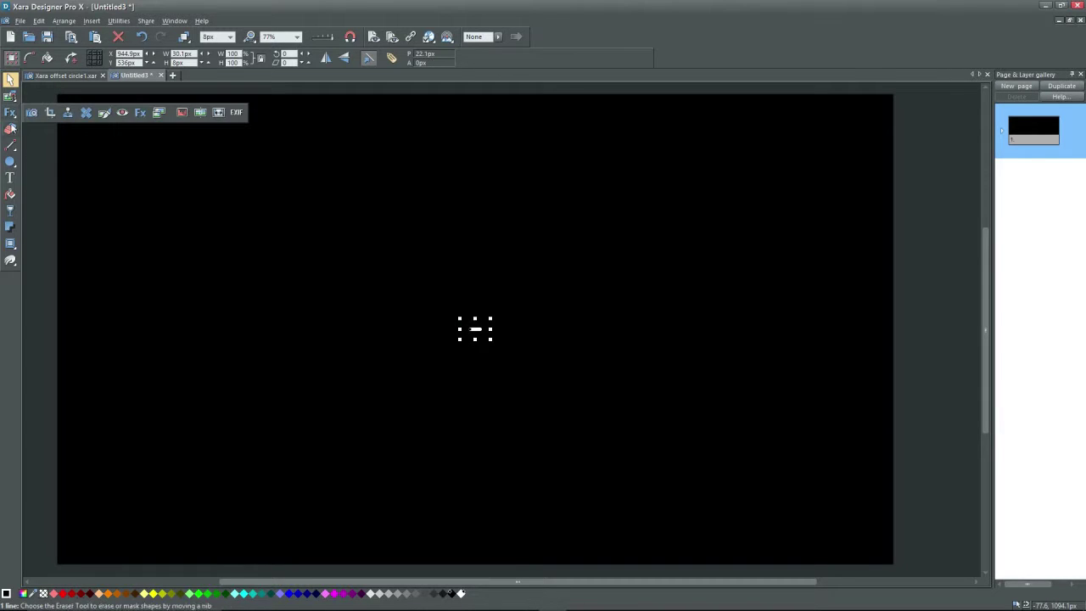
# Give the white line an arrowhead at its end
pyautogui.click(10, 145)
pyautogui.click(64, 57)
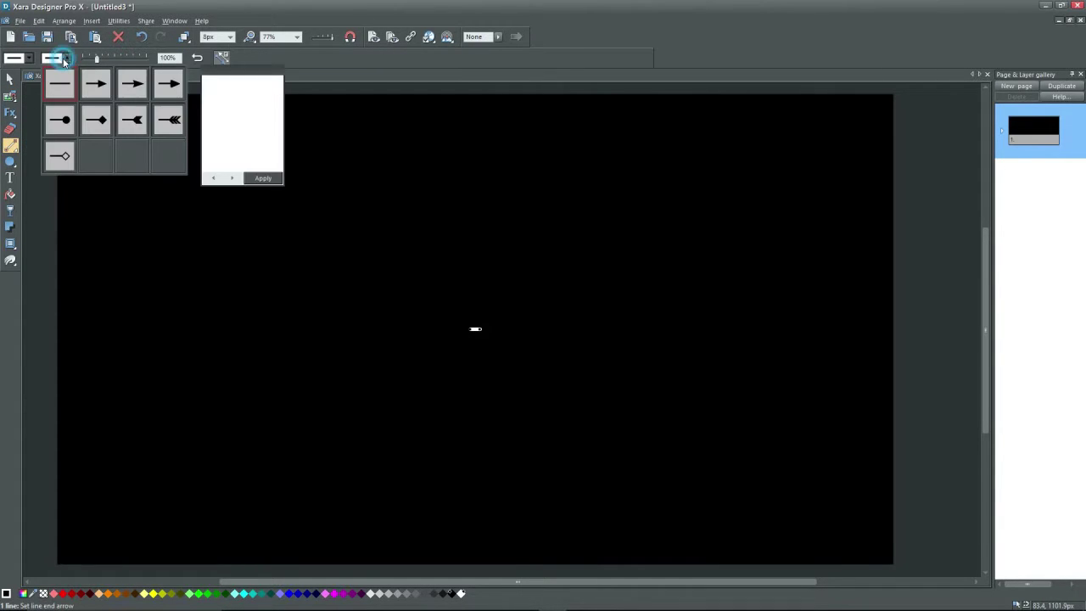
pyautogui.click(95, 82)
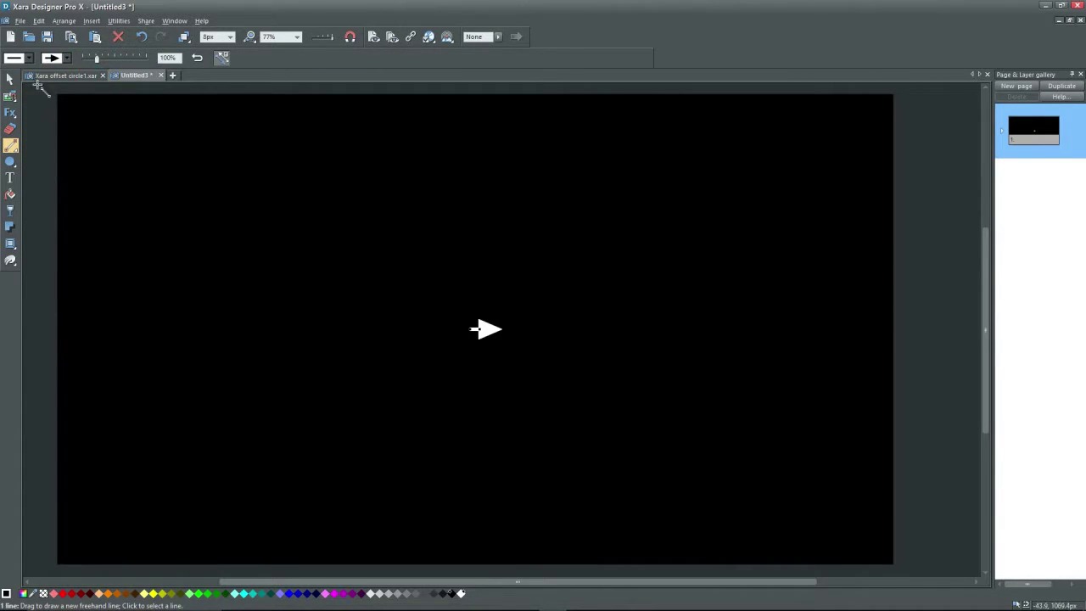
# Deselect the arrow and begin exporting the page as a JPEG
pyautogui.click(10, 78)
pyautogui.click(44, 125)
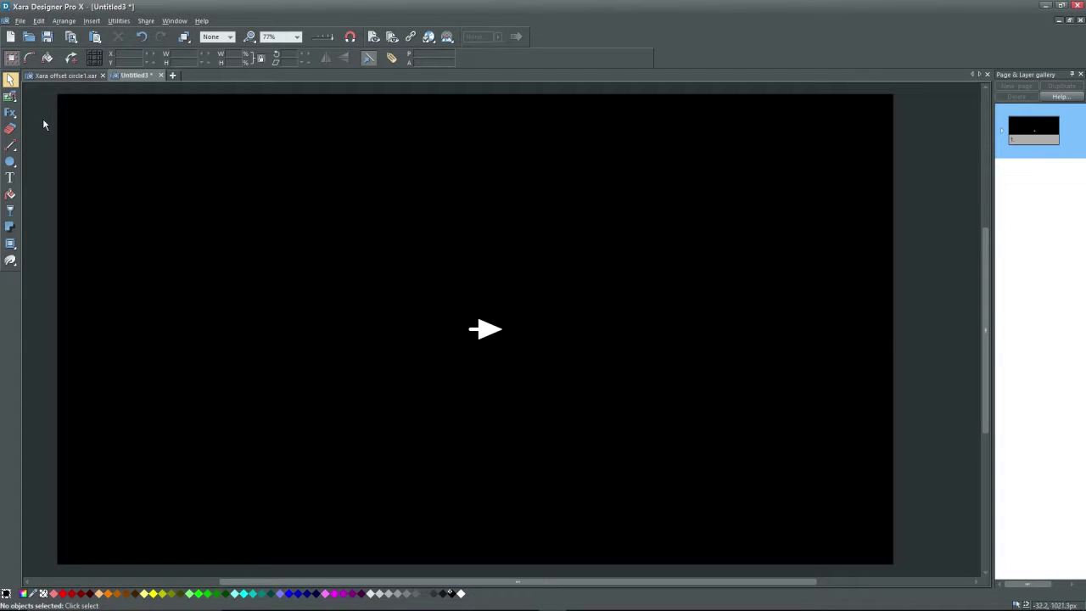
pyautogui.click(20, 21)
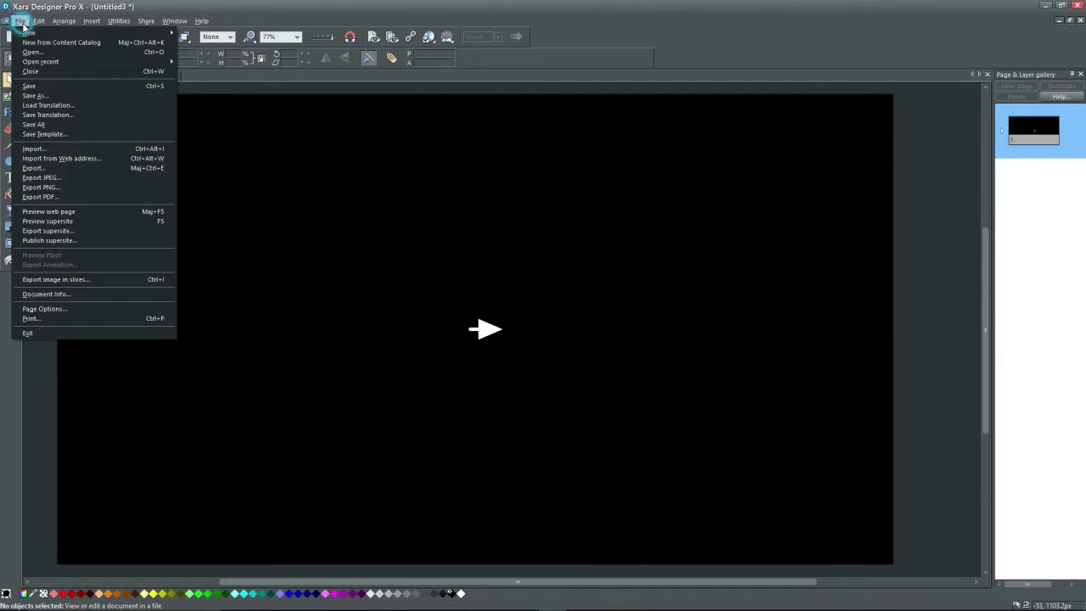
pyautogui.click(38, 177)
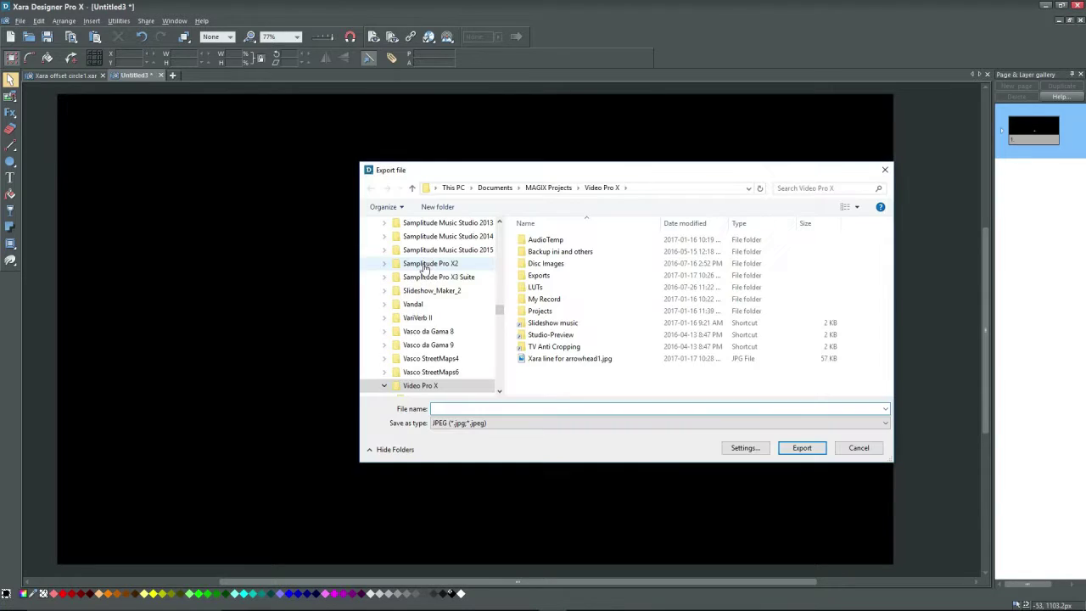
# Finish the arrow JPEG export, then save the drawing as Xara arrowhead1.xar
pyautogui.write('Xara aoo')
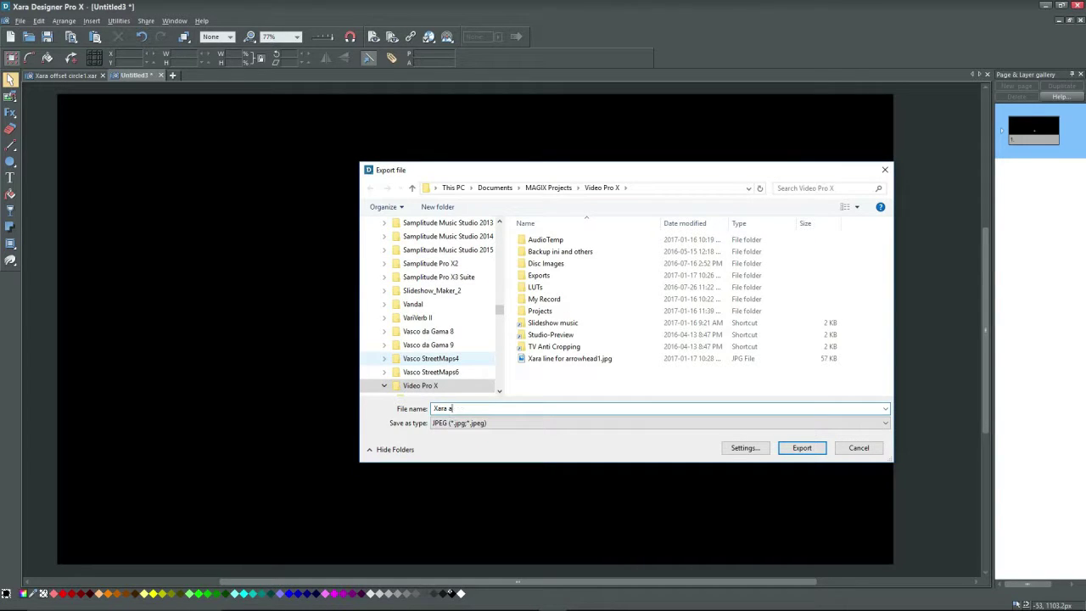
pyautogui.press('Return')
pyautogui.click(19, 20)
pyautogui.click(39, 94)
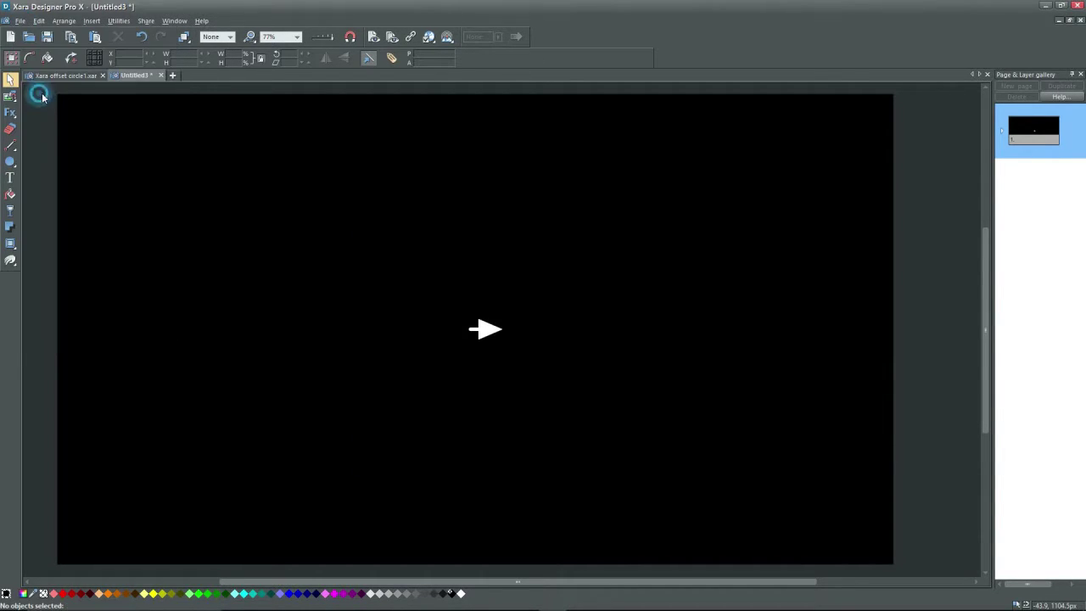
pyautogui.click(480, 423)
pyautogui.click(465, 472)
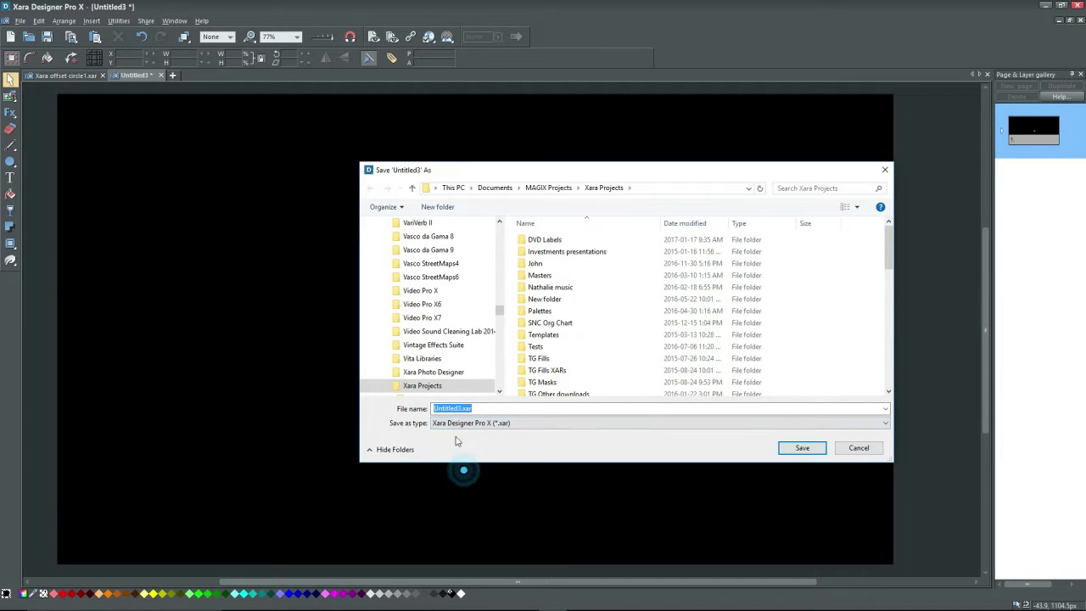
pyautogui.write('Xara a')
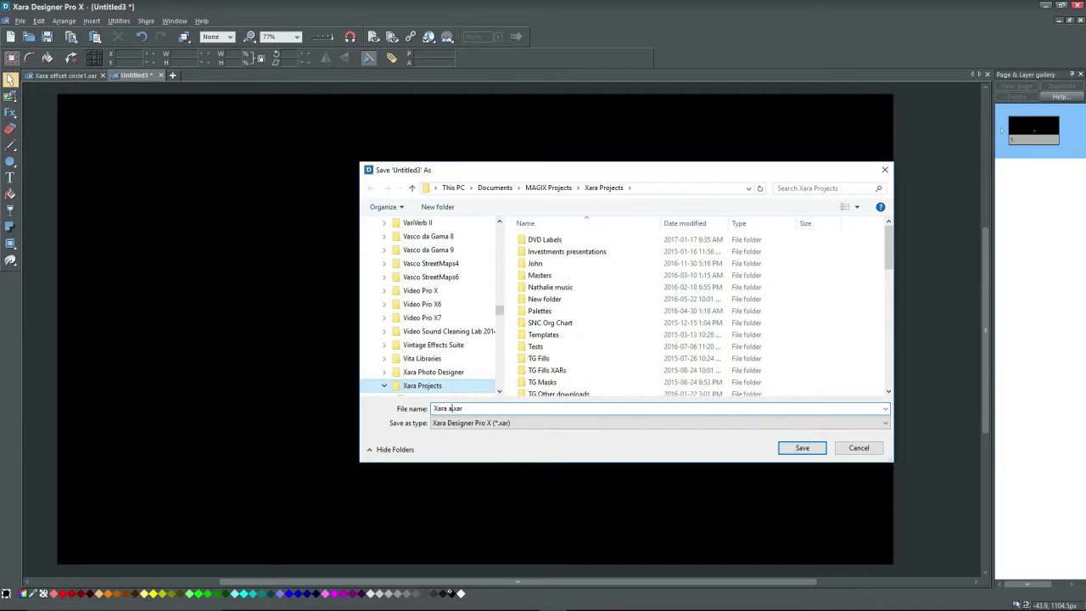
pyautogui.write('rrowhead1')
pyautogui.press('Return')
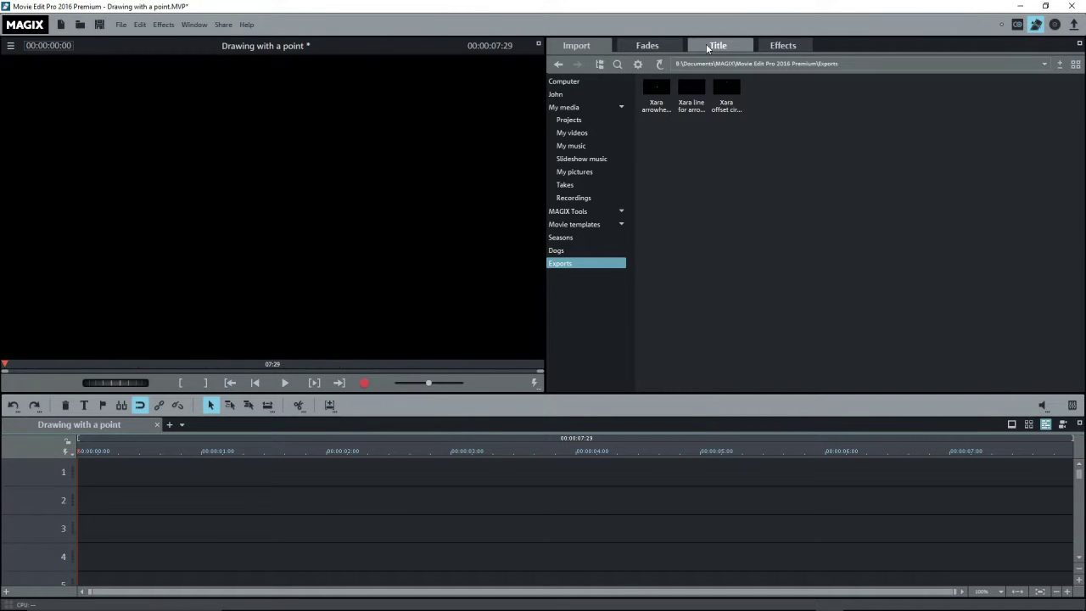
# Add an ABeeZee font title to track 3 and change its text to a single dot
pyautogui.click(707, 45)
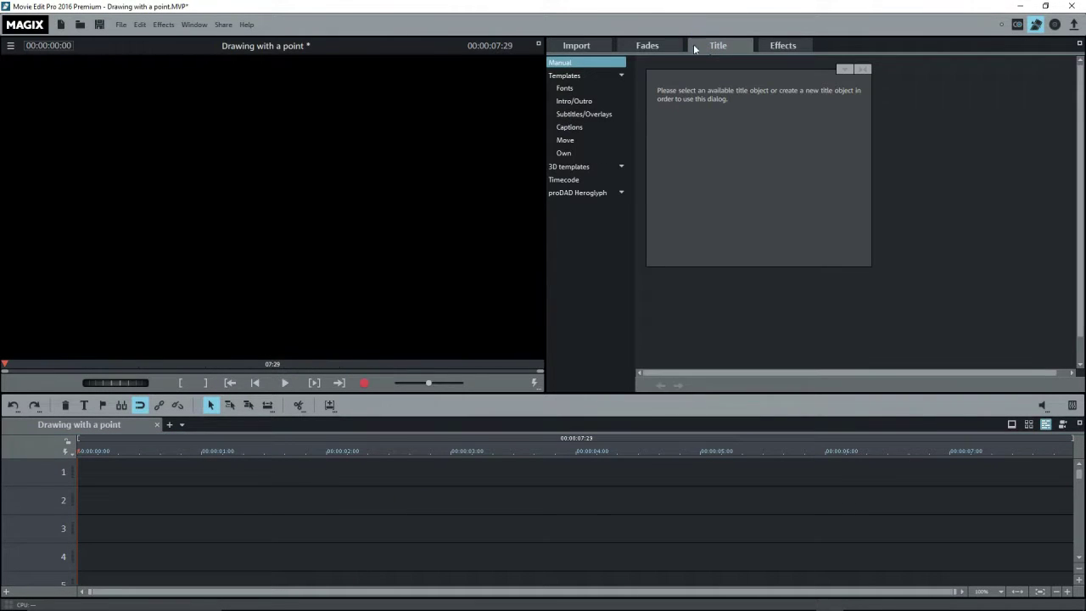
pyautogui.click(573, 88)
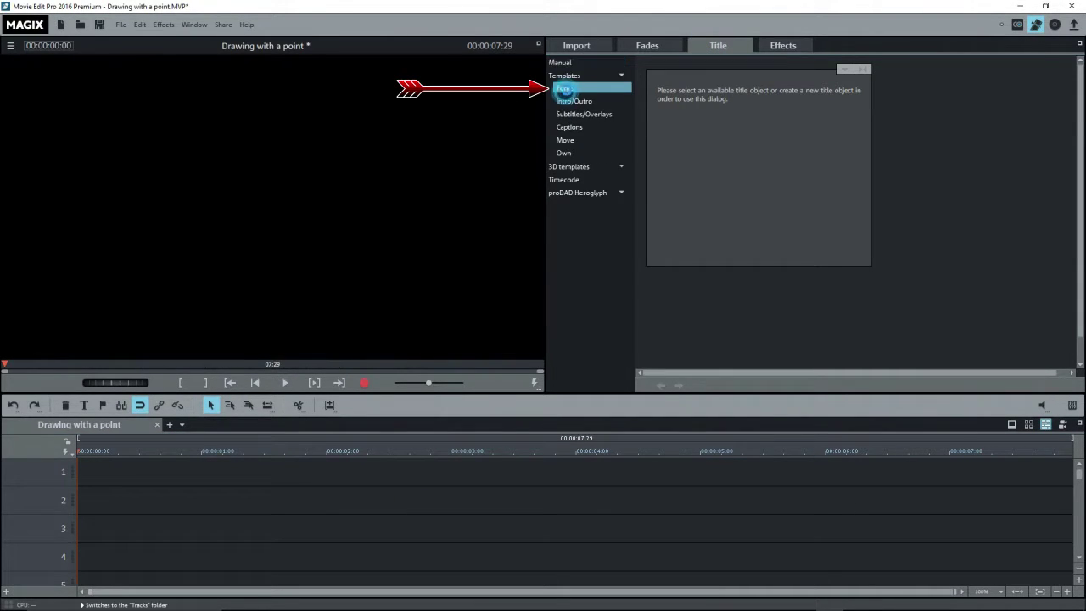
pyautogui.moveTo(678, 92)
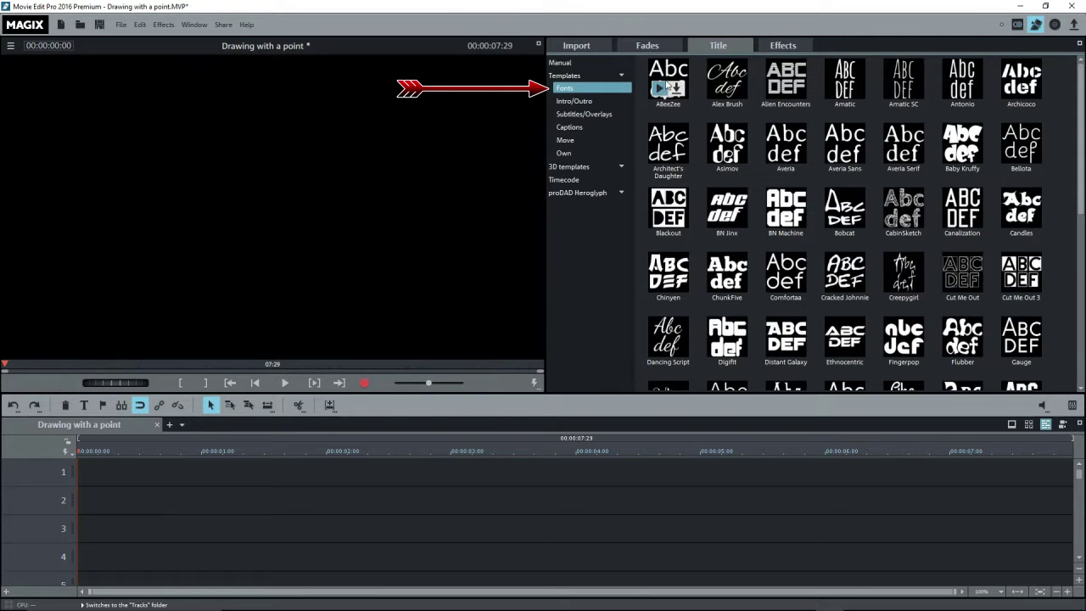
pyautogui.click(677, 91)
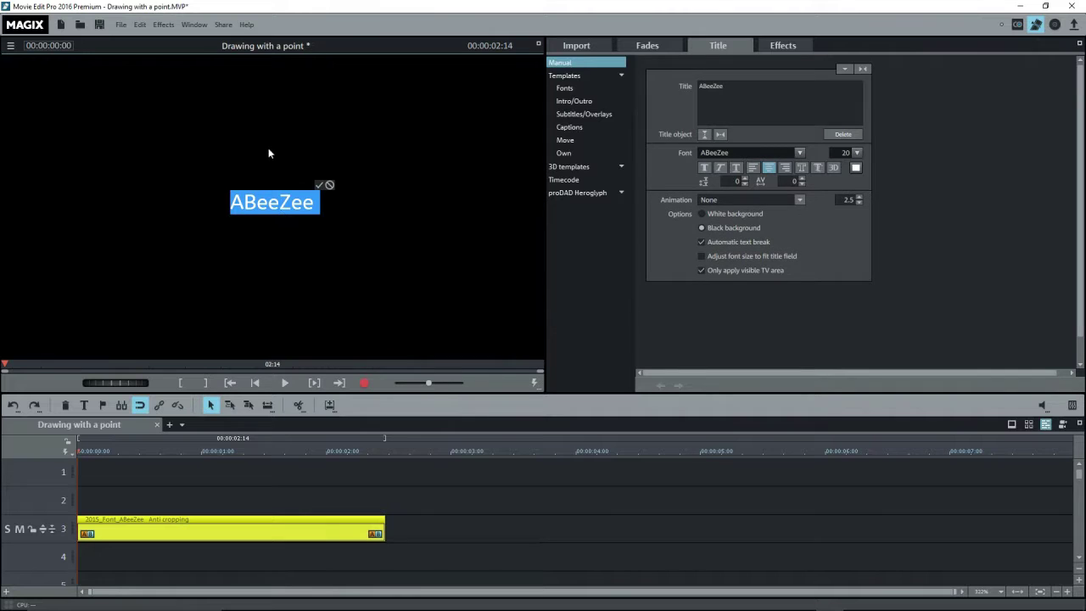
pyautogui.write('.')
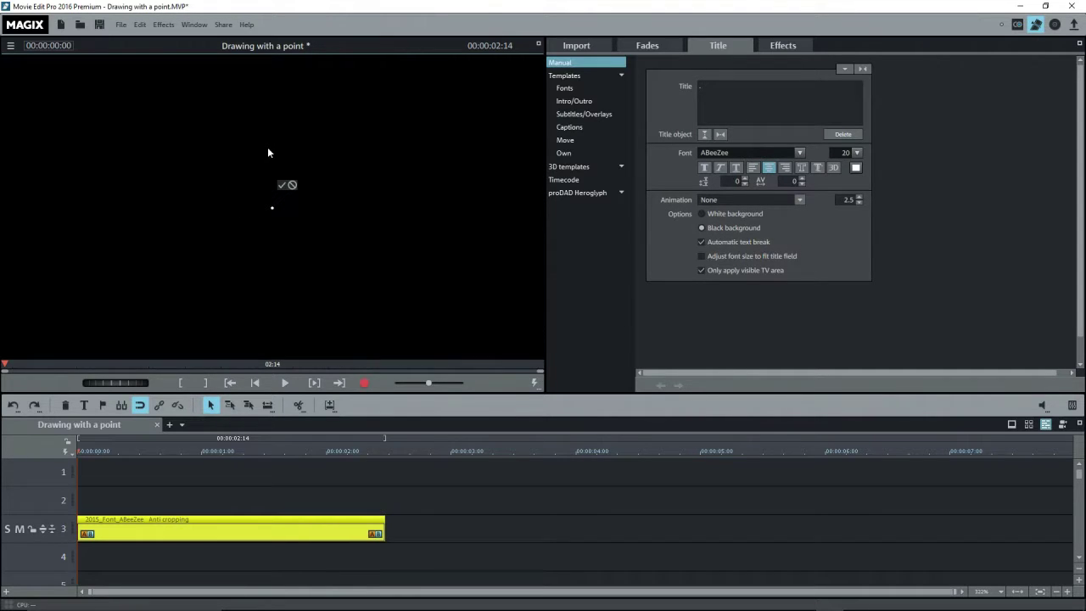
pyautogui.click(279, 182)
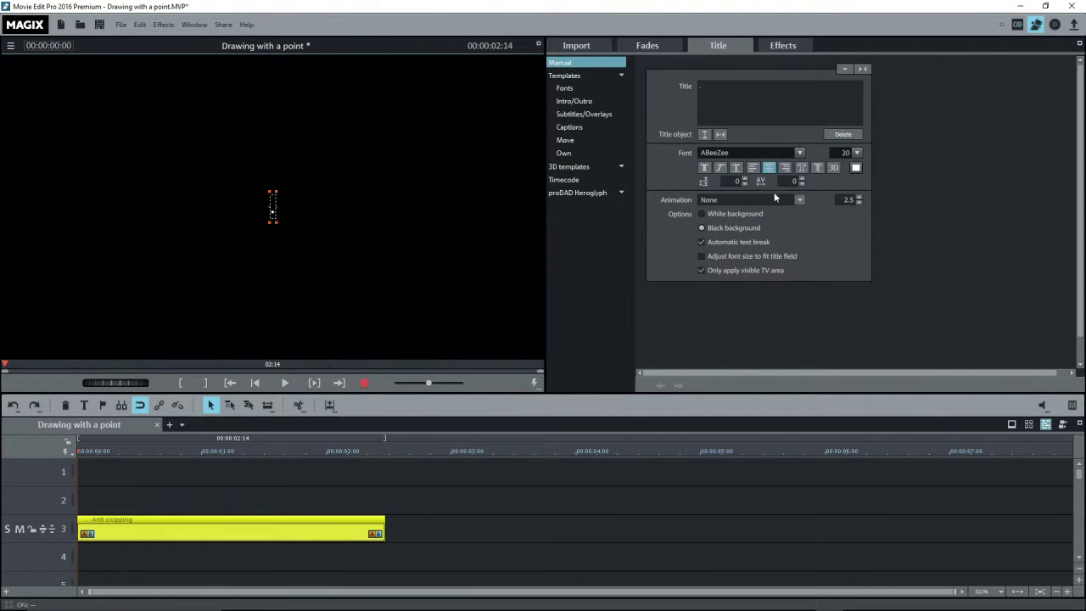
pyautogui.click(841, 155)
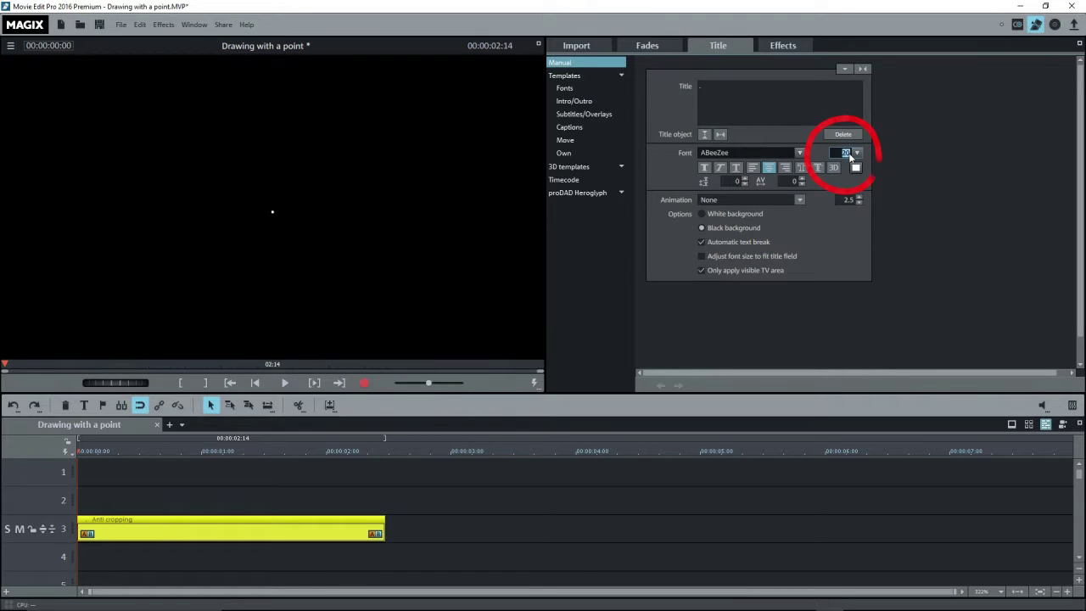
# Set the dot to font size 35, raise it in the frame, and move the playhead to 00:00:00:12
pyautogui.write('35')
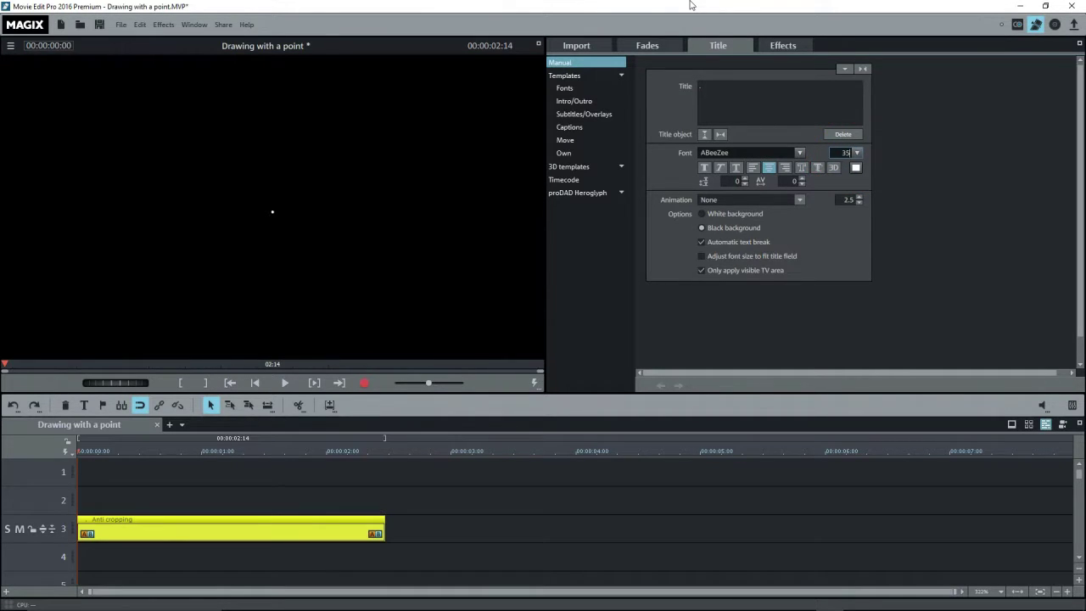
pyautogui.click(769, 47)
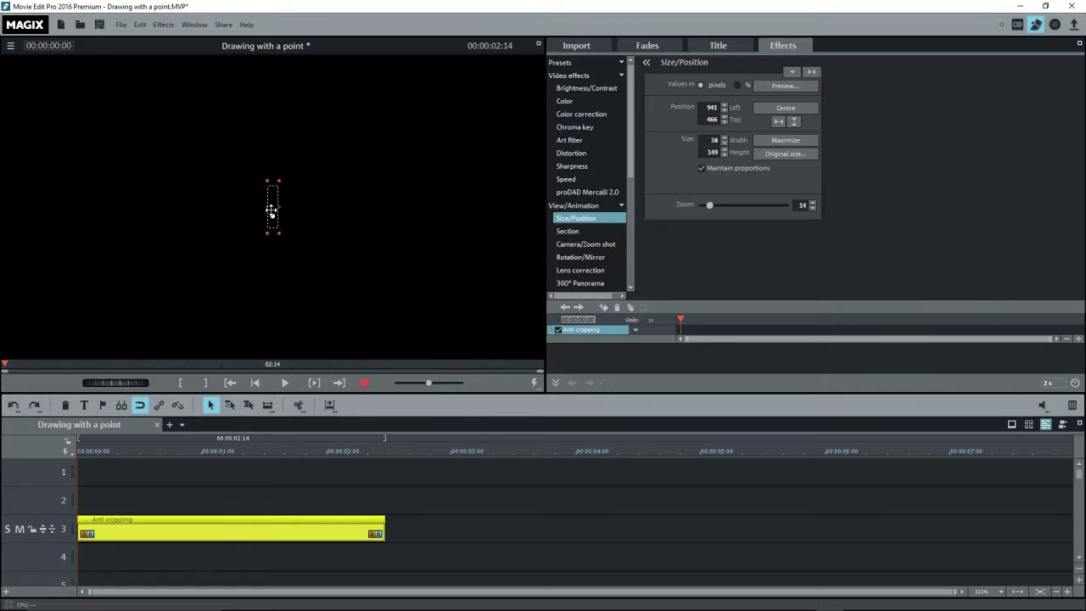
pyautogui.doubleClick(709, 119)
pyautogui.click(718, 126)
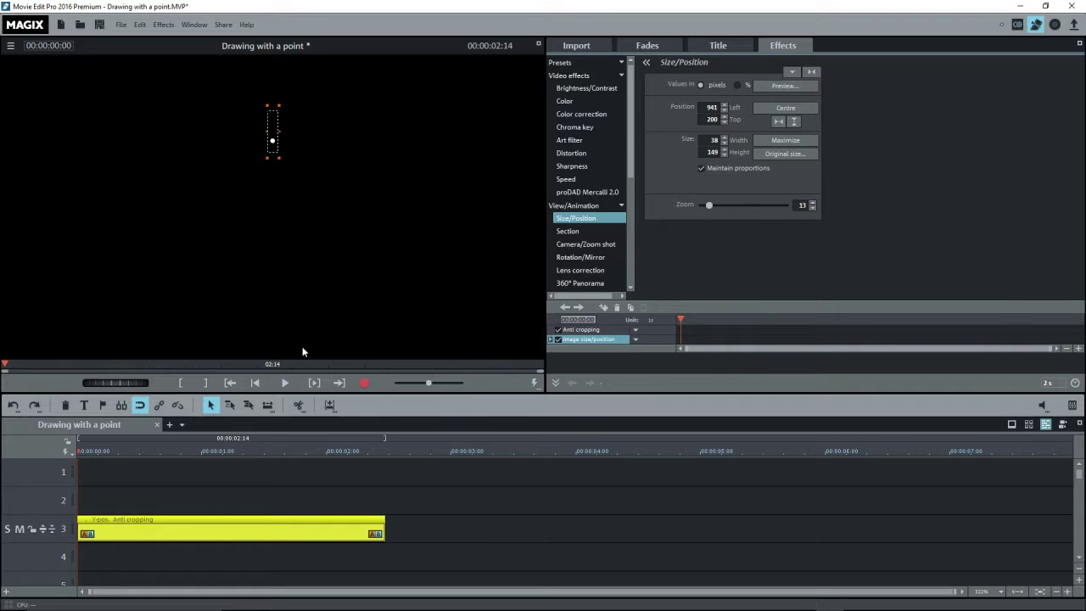
pyautogui.click(126, 452)
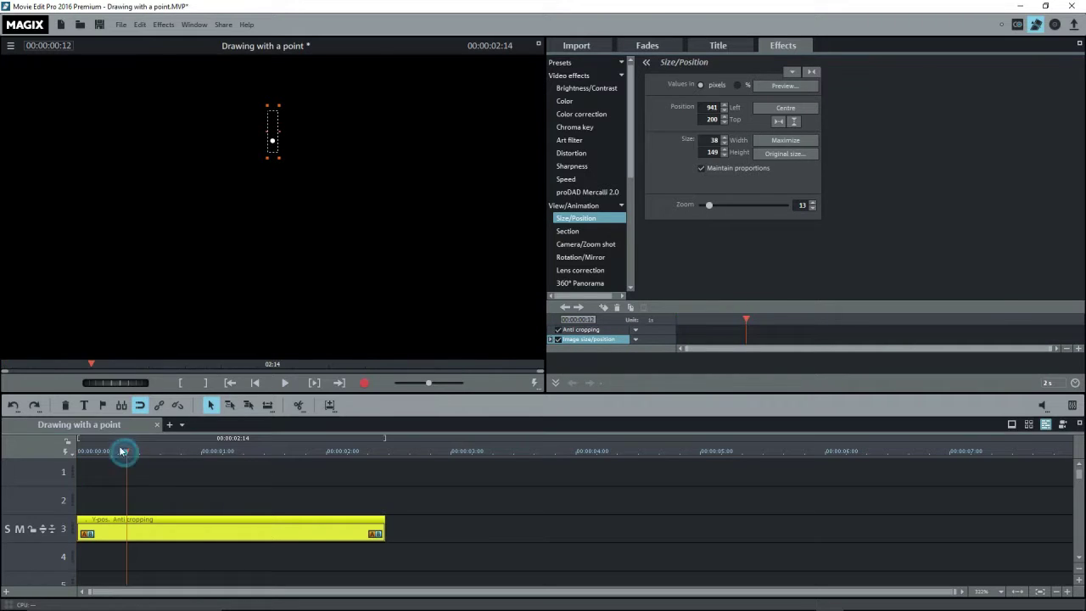
# Export the current frame as MEP_offset_point1.jpg, continuing past the frame-rate warning
pyautogui.click(121, 24)
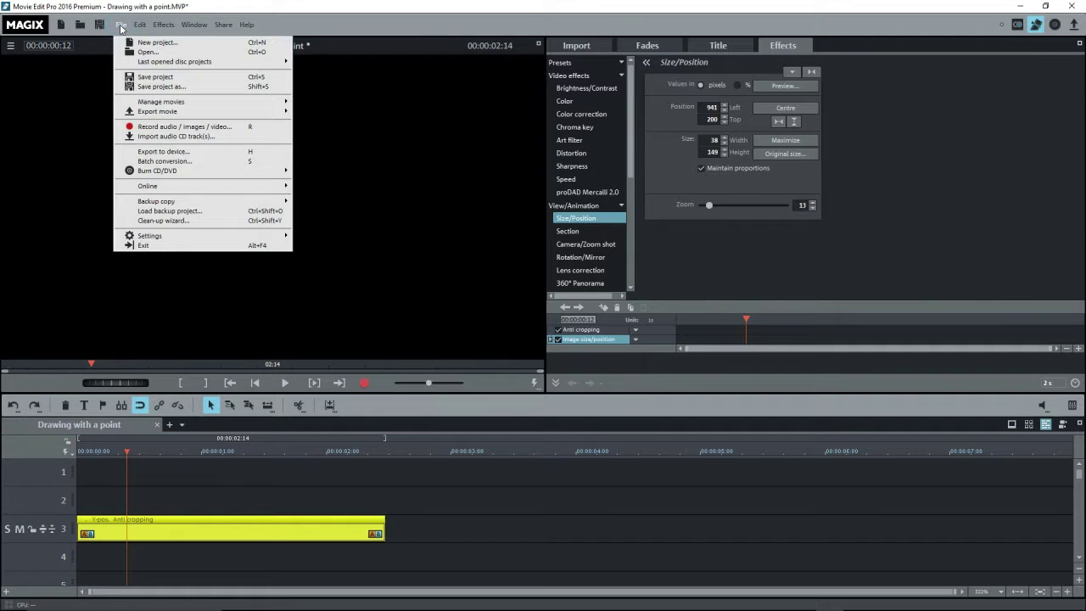
pyautogui.moveTo(156, 114)
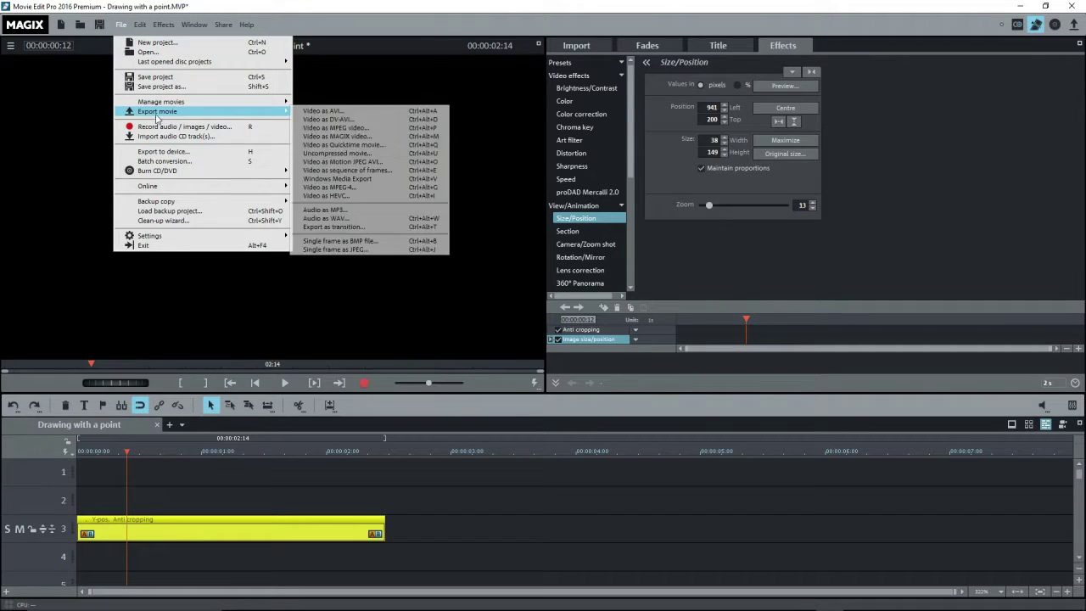
pyautogui.click(330, 250)
pyautogui.write('M')
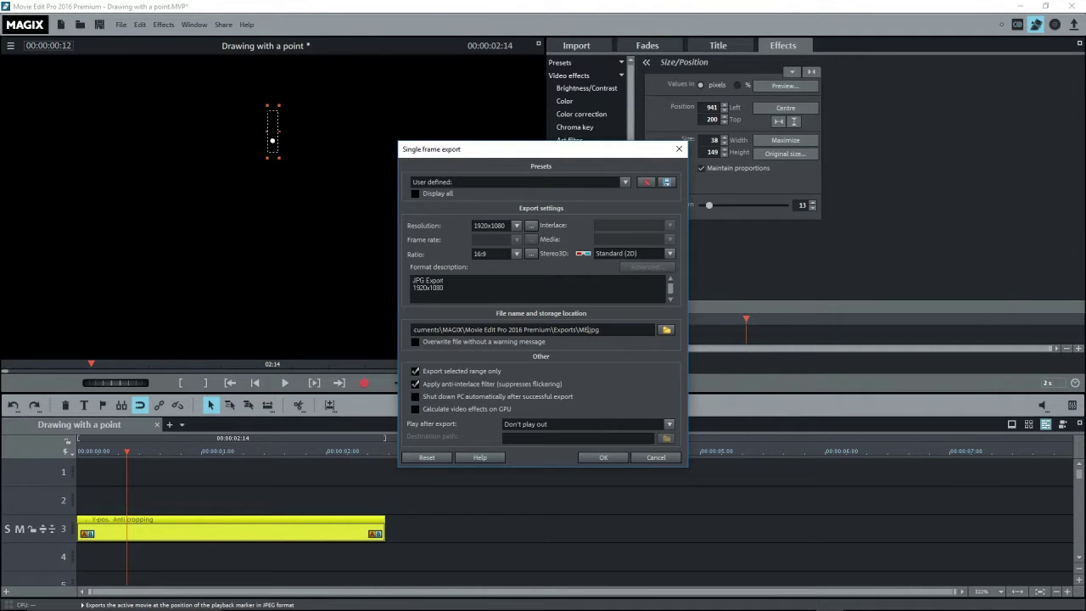
pyautogui.write('EP_offset_point1')
pyautogui.click(603, 457)
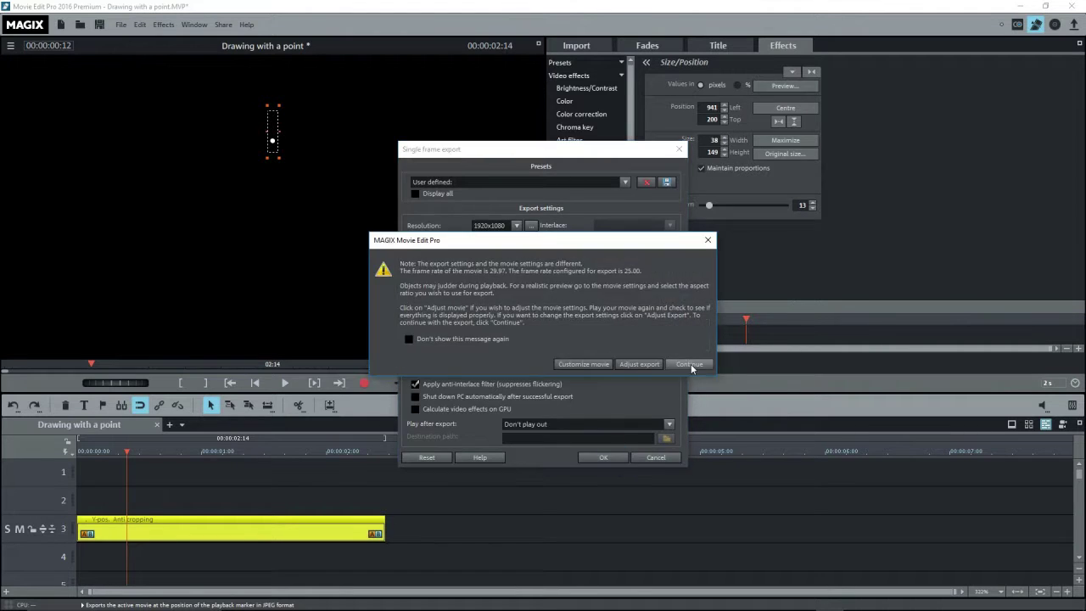
pyautogui.click(690, 364)
# Replace the old track 3 clip by placing the exported point JPG on track 2
pyautogui.press('Delete')
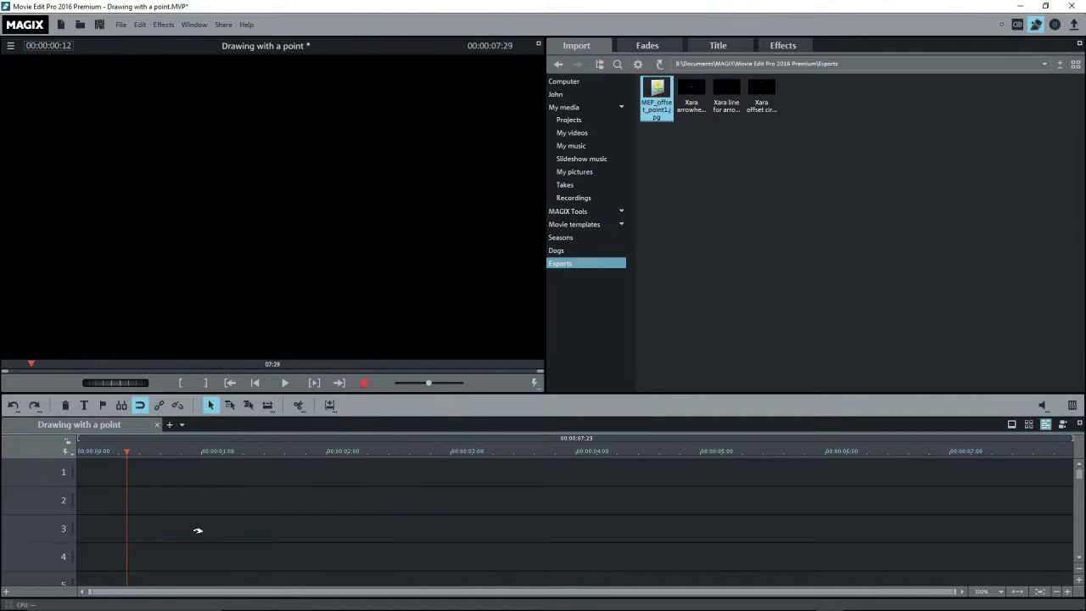
pyautogui.click(131, 449)
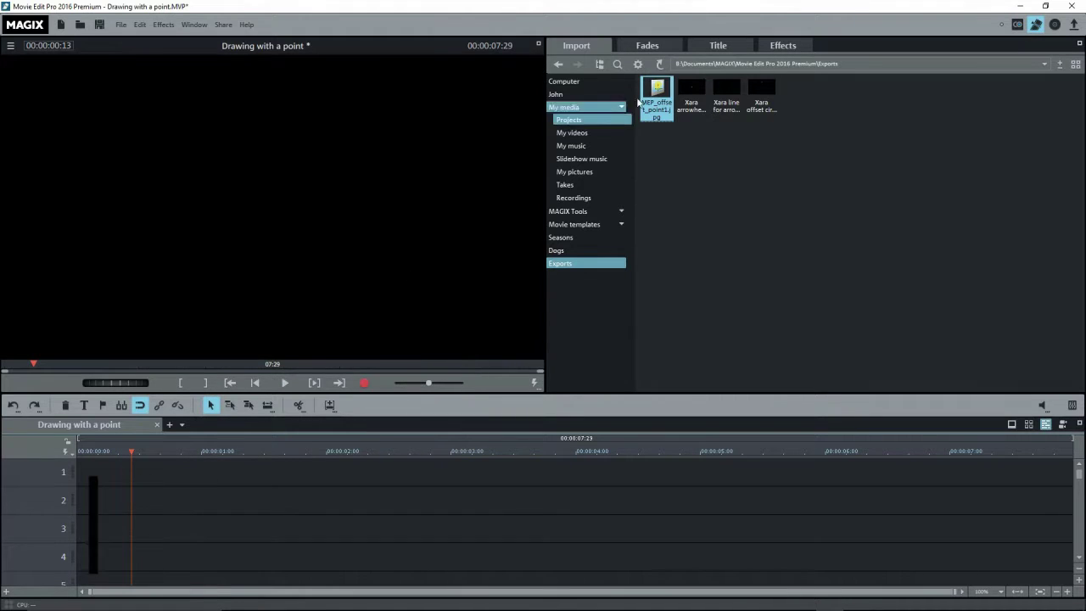
pyautogui.moveTo(127, 431); pyautogui.dragTo(90, 513)
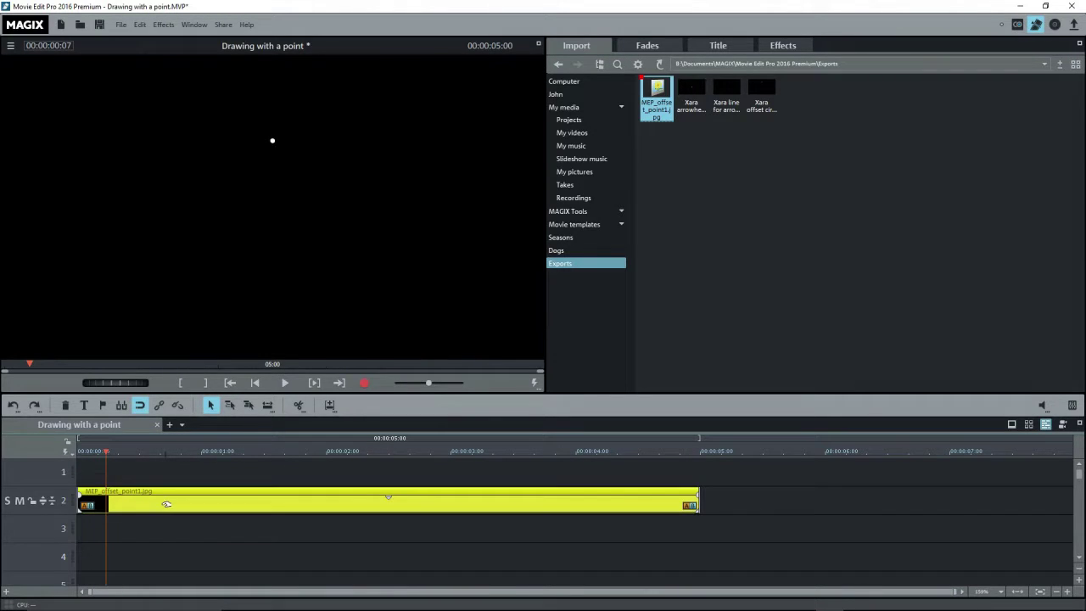
# Raise the point clip's brightness and gamma to 100 in Brightness/Contrast
pyautogui.click(782, 45)
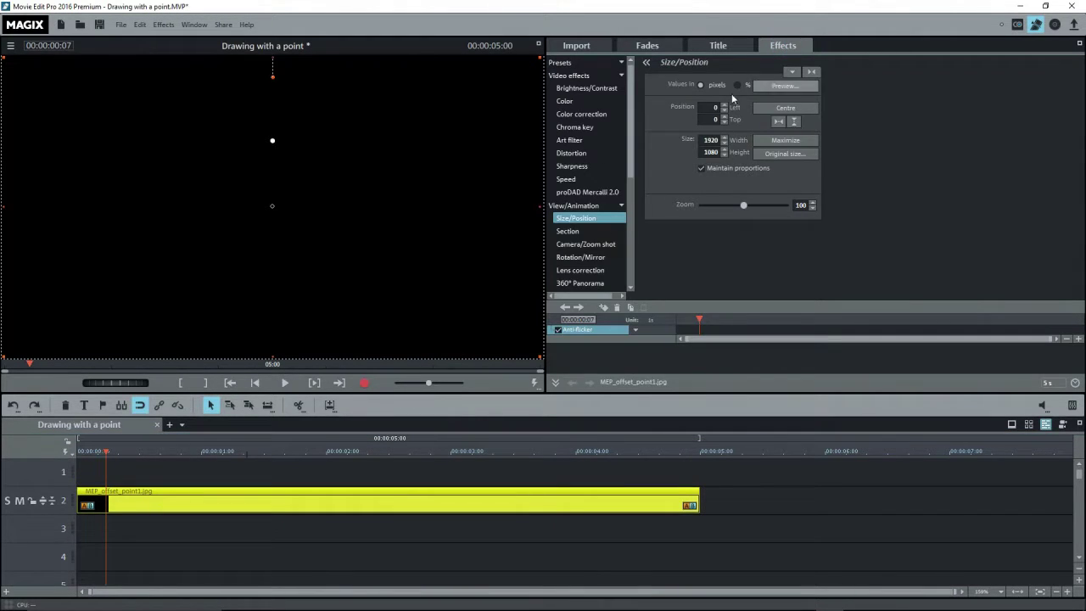
pyautogui.click(562, 88)
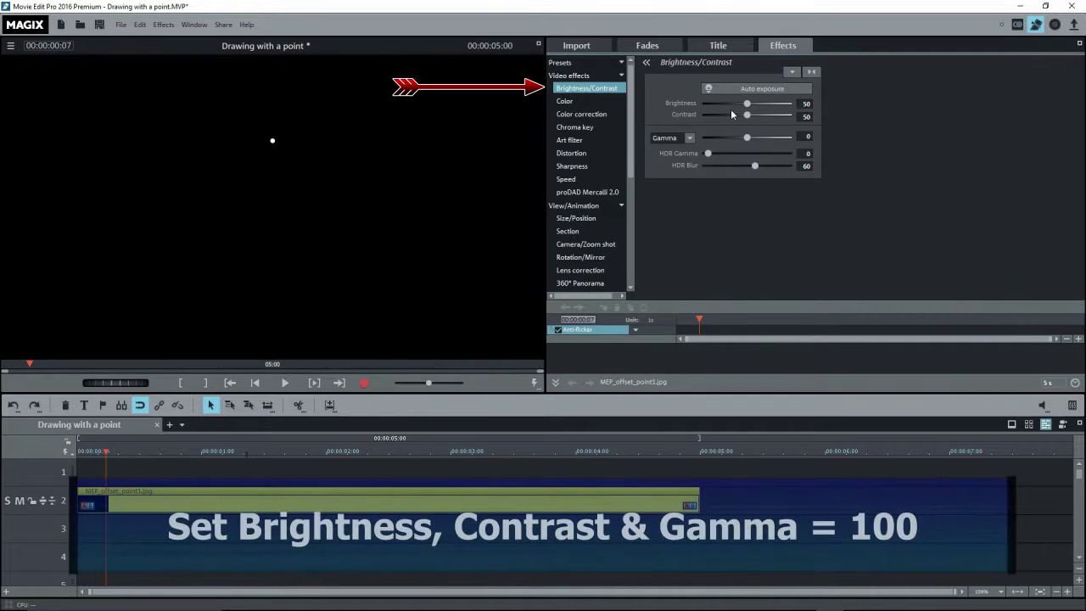
pyautogui.moveTo(747, 105)
pyautogui.mouseDown()
pyautogui.moveTo(806, 107)
pyautogui.moveTo(789, 116)
pyautogui.moveTo(806, 118)
pyautogui.mouseUp()
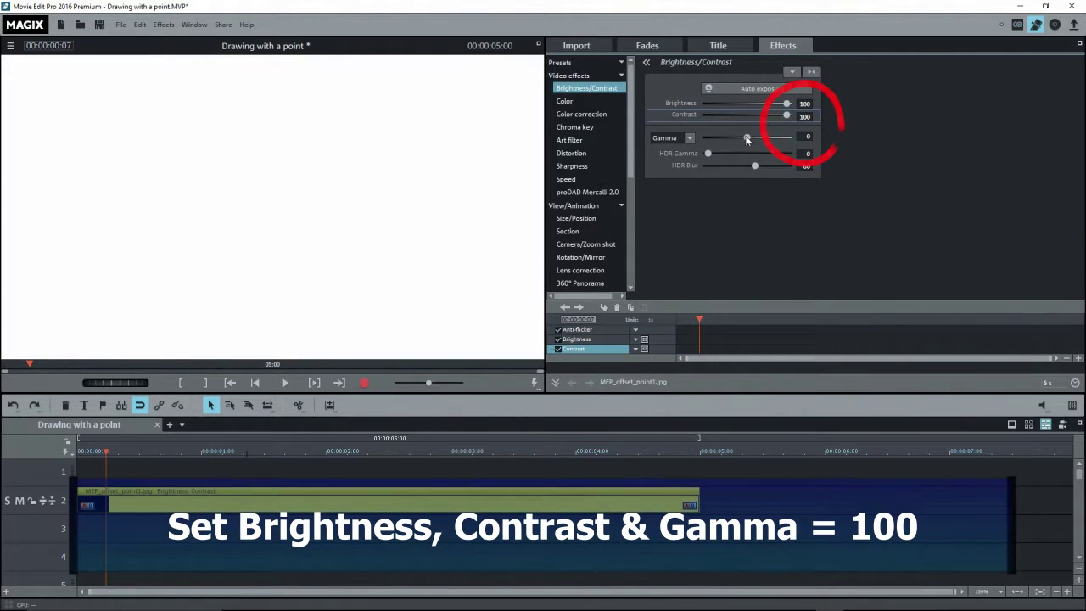
pyautogui.moveTo(747, 140); pyautogui.dragTo(804, 139)
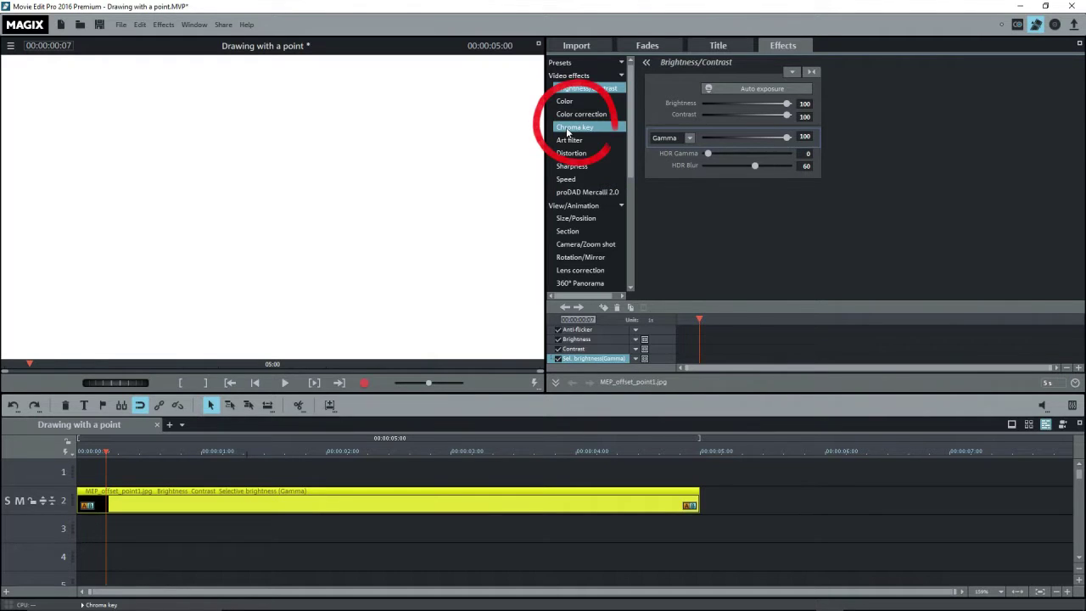
pyautogui.click(569, 128)
# Chroma-key black out of the point clip and set its Distortion Echo to 5
pyautogui.click(753, 142)
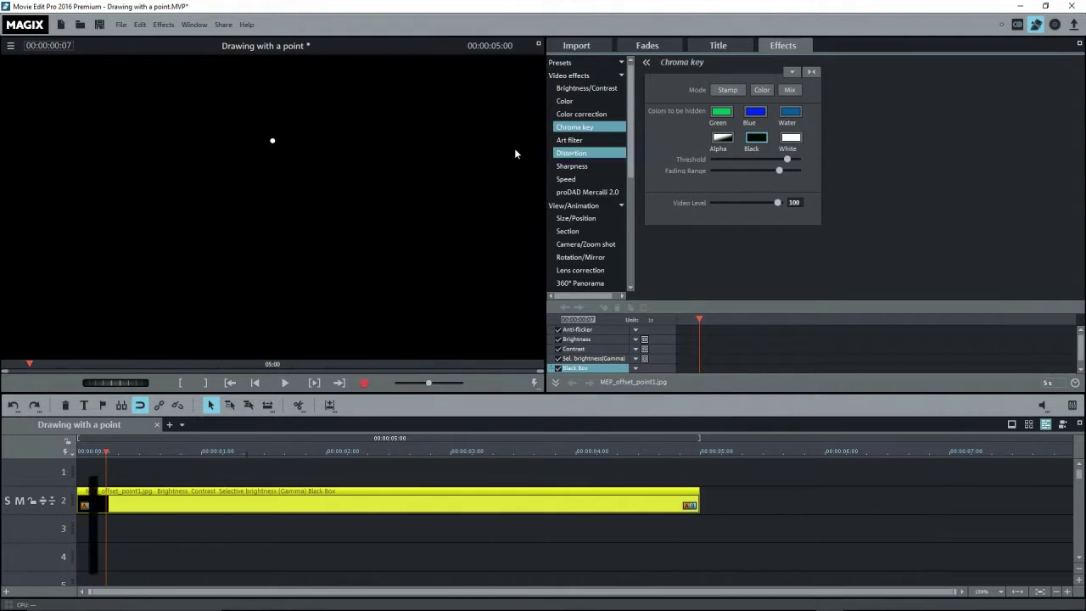
pyautogui.click(571, 152)
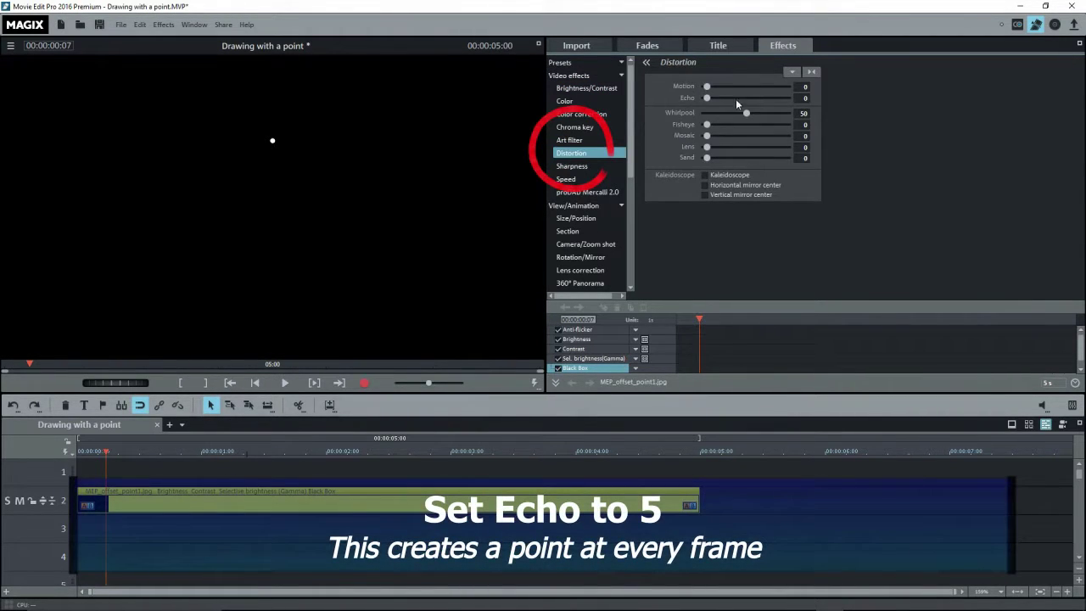
pyautogui.click(804, 98)
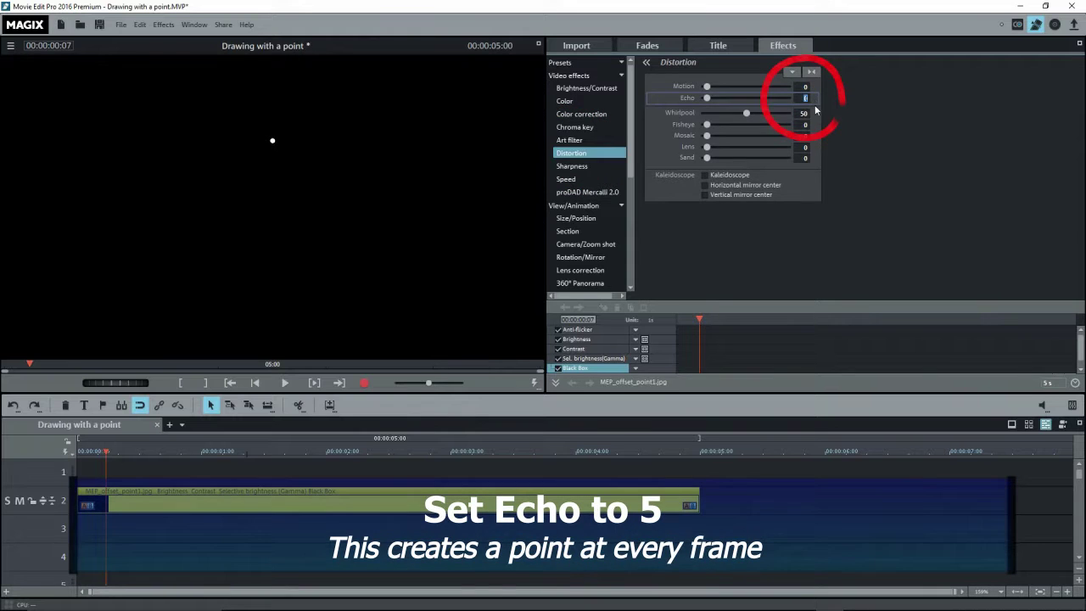
pyautogui.write('5')
pyautogui.press('Return')
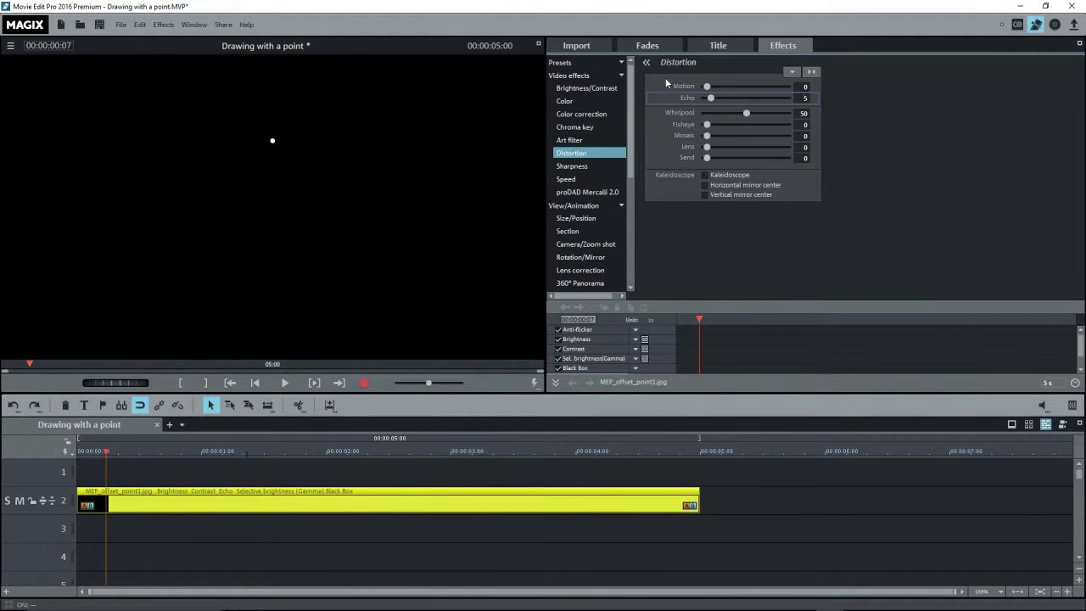
pyautogui.click(572, 219)
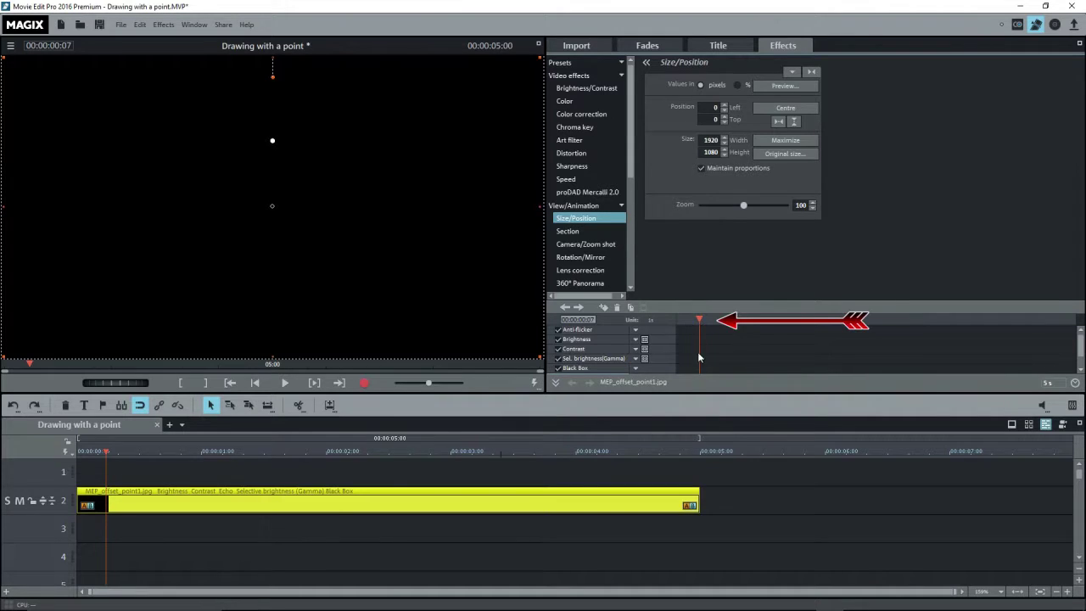
# Keyframe the point's start position, then move it down-right to 612/592 at the clip end
pyautogui.moveTo(701, 319); pyautogui.dragTo(672, 323)
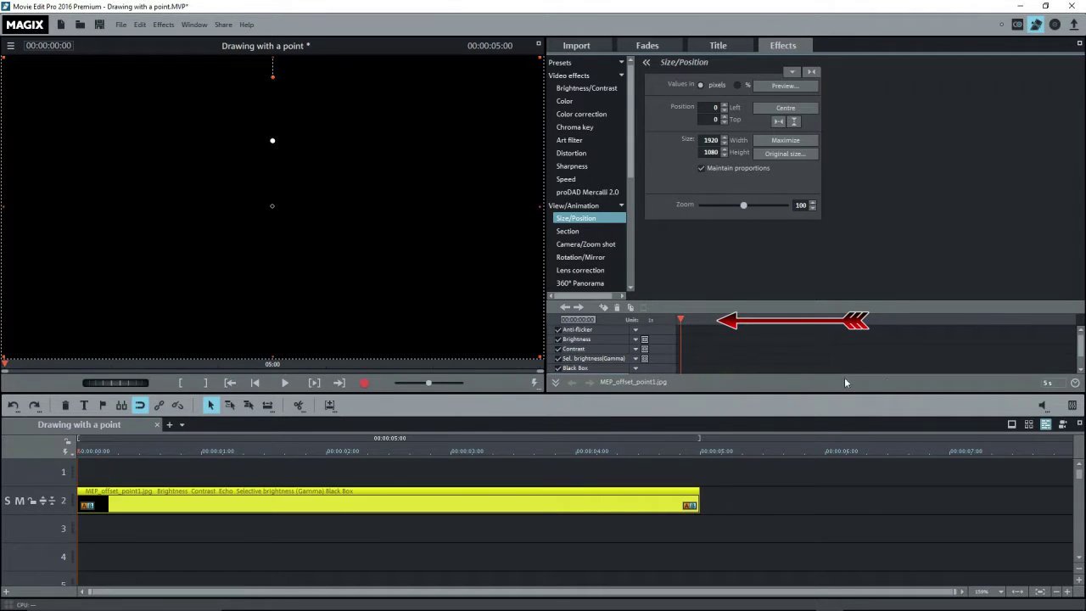
pyautogui.moveTo(1079, 344); pyautogui.dragTo(1078, 373)
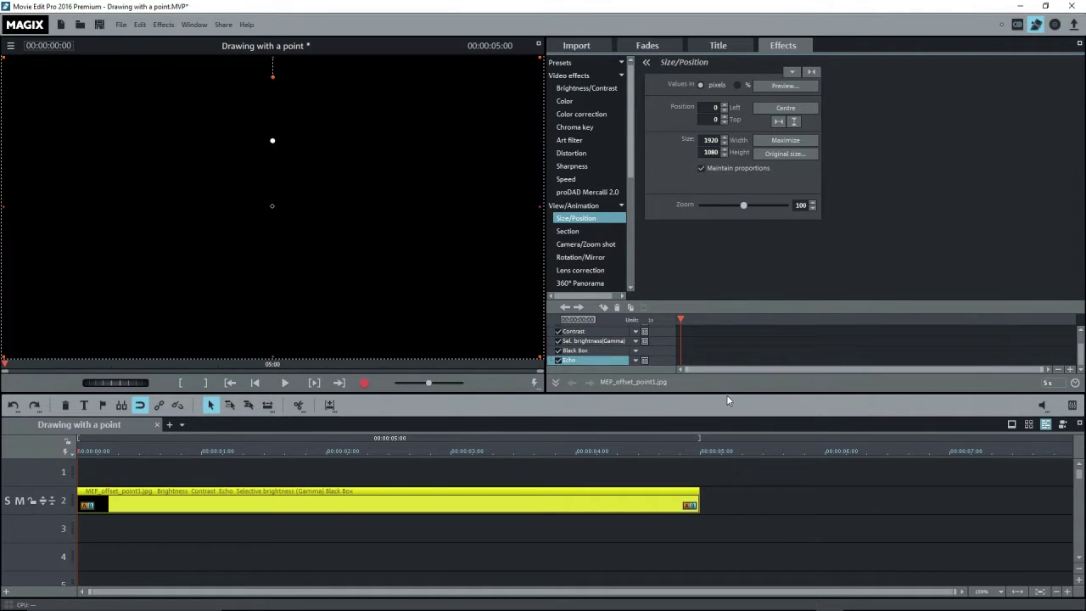
pyautogui.click(604, 307)
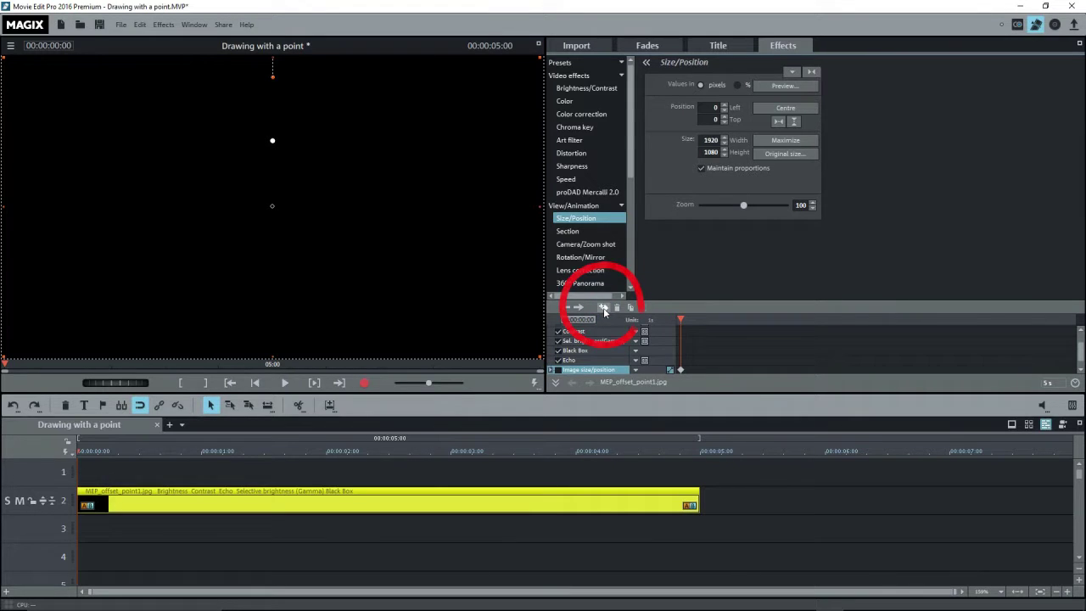
pyautogui.moveTo(684, 319); pyautogui.dragTo(1080, 326)
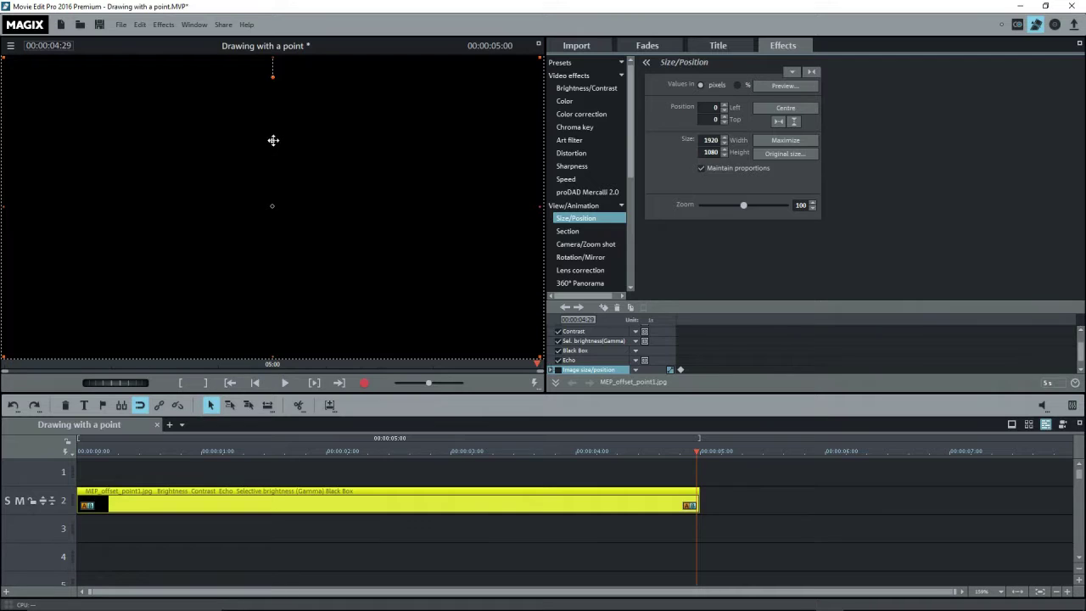
pyautogui.moveTo(273, 140); pyautogui.dragTo(450, 308)
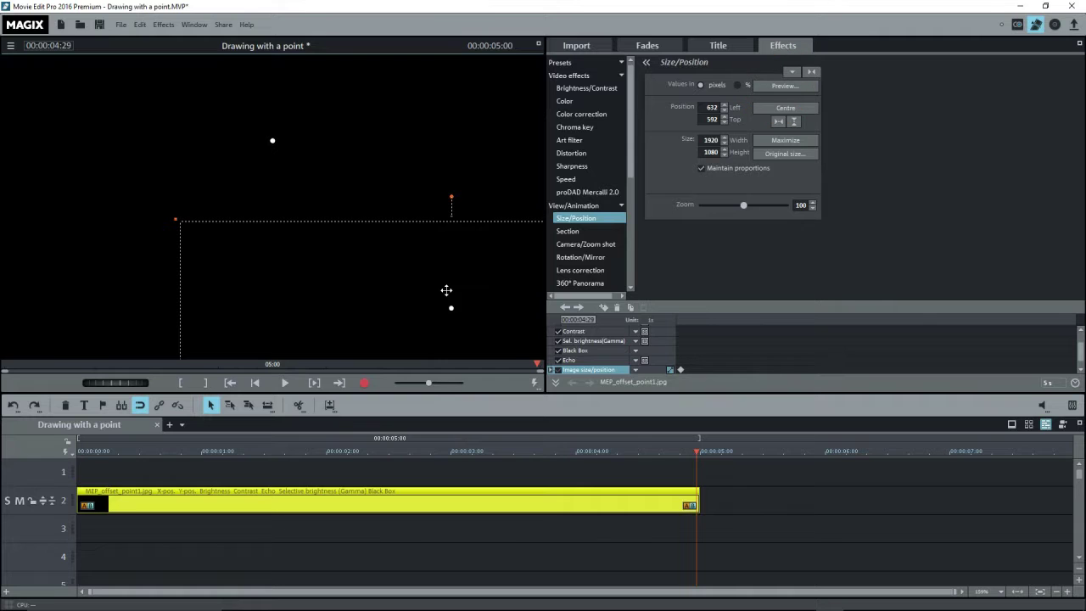
# Render the preview range and play the point animation from the start
pyautogui.moveTo(172, 450); pyautogui.dragTo(49, 458)
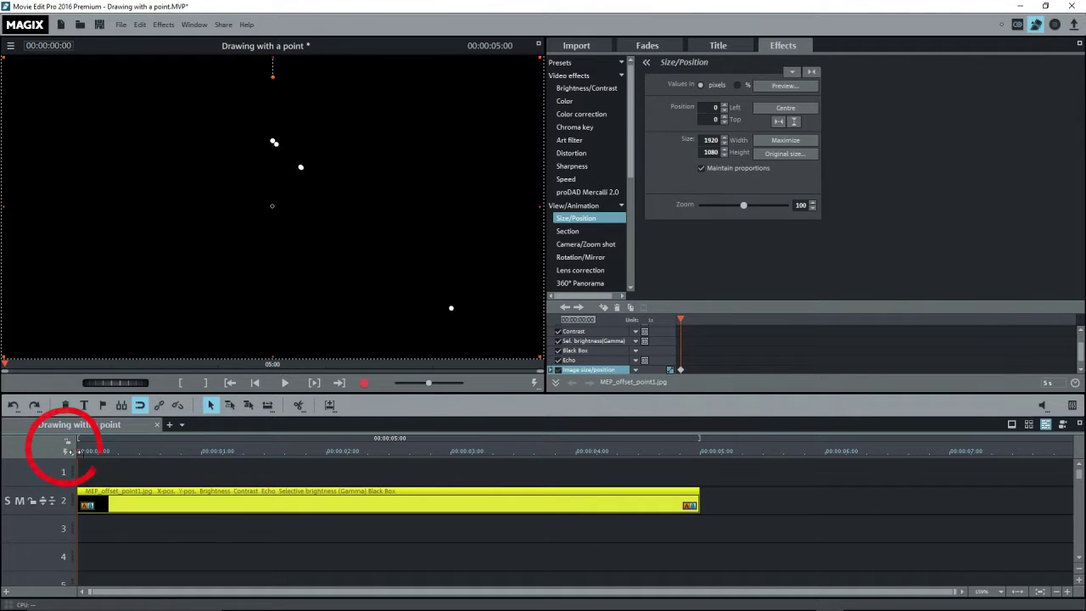
pyautogui.click(68, 451)
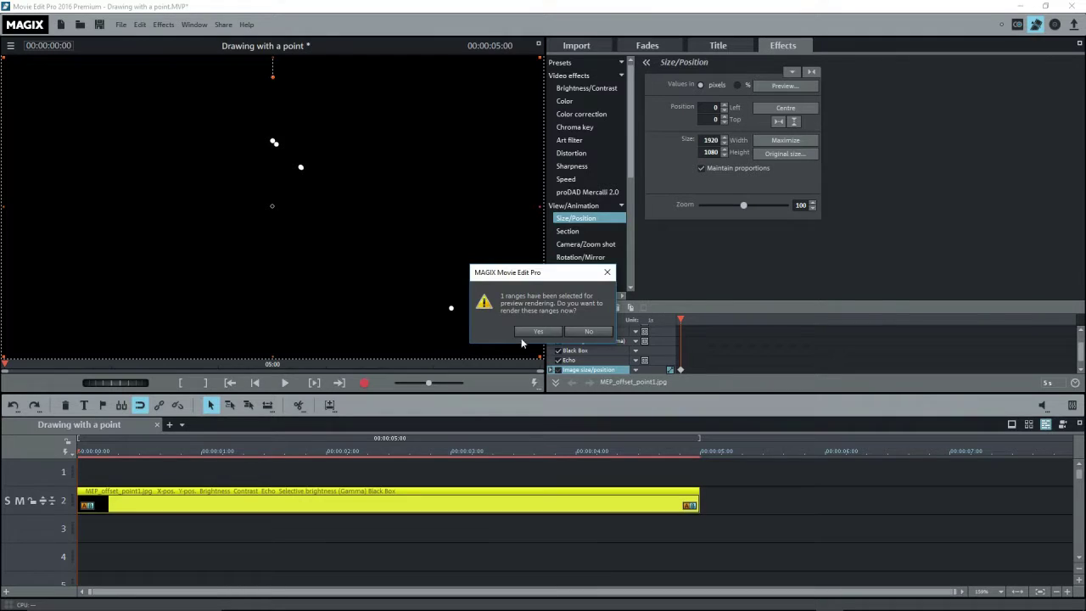
pyautogui.click(523, 331)
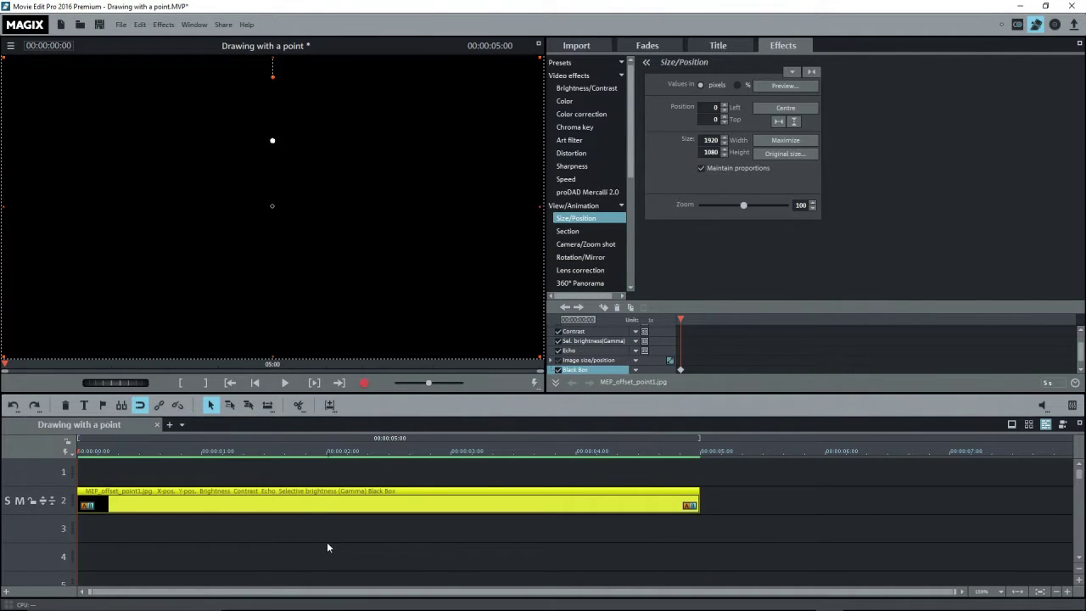
pyautogui.press('space')
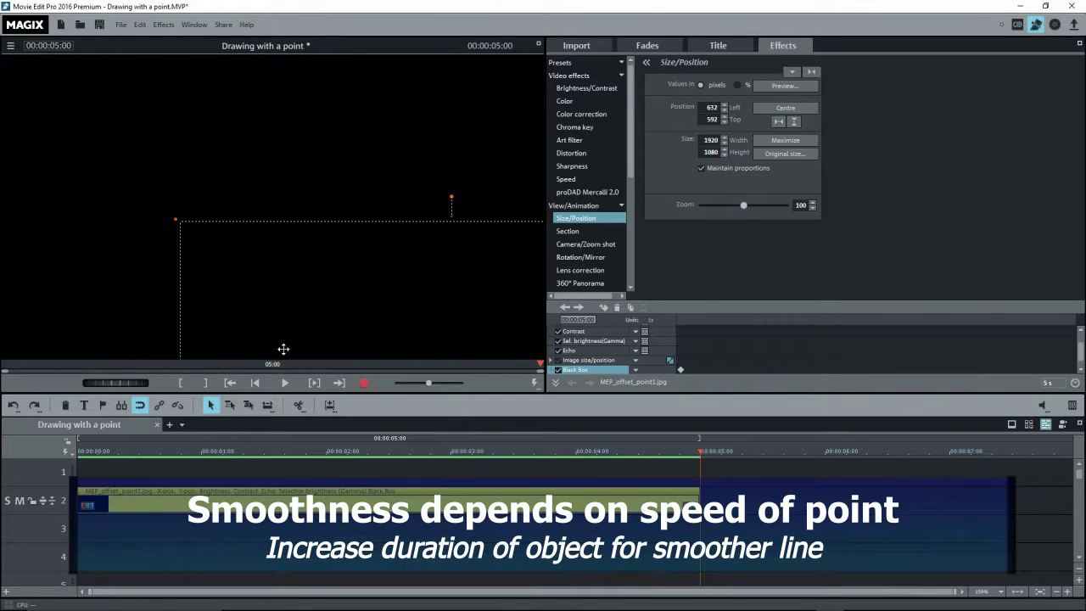
# Lengthen the dot clip to 5:20, pull the end keyframe earlier, and play the re-rendered result
pyautogui.click(565, 307)
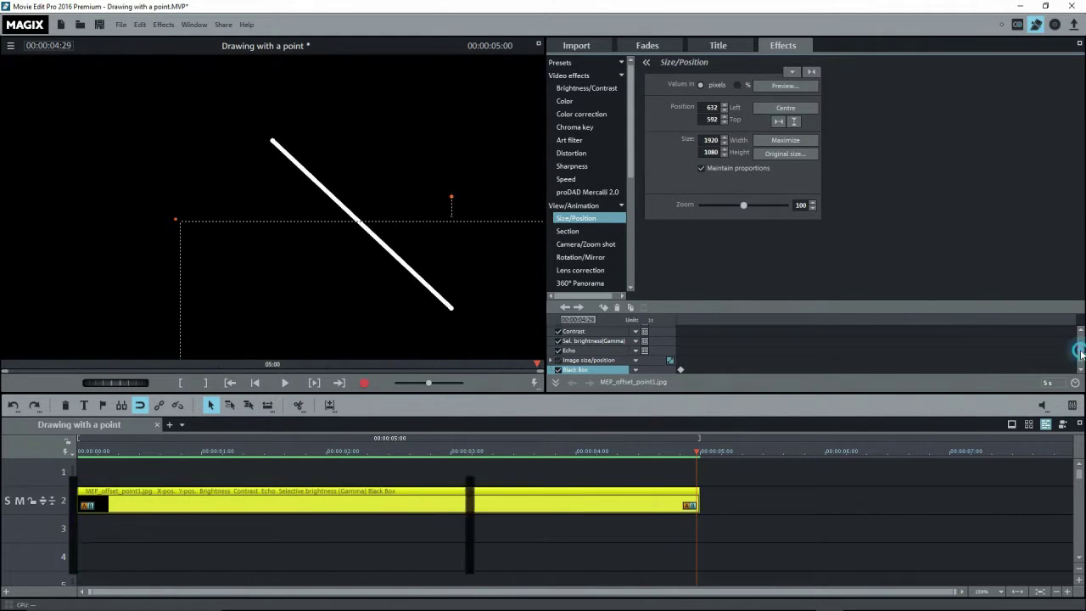
pyautogui.scroll(-1, 1079, 358)
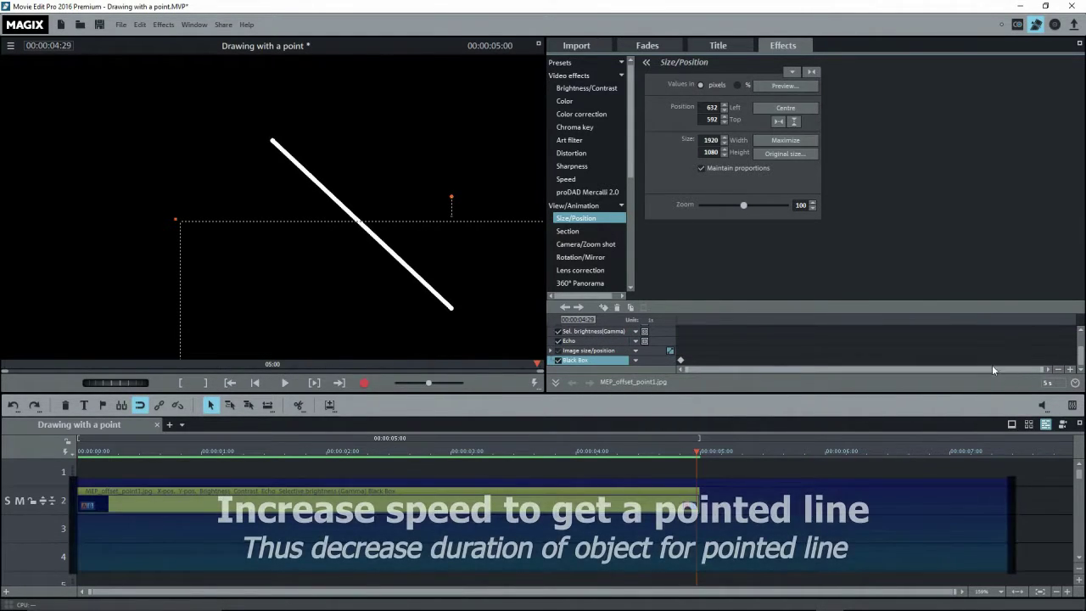
pyautogui.click(604, 350)
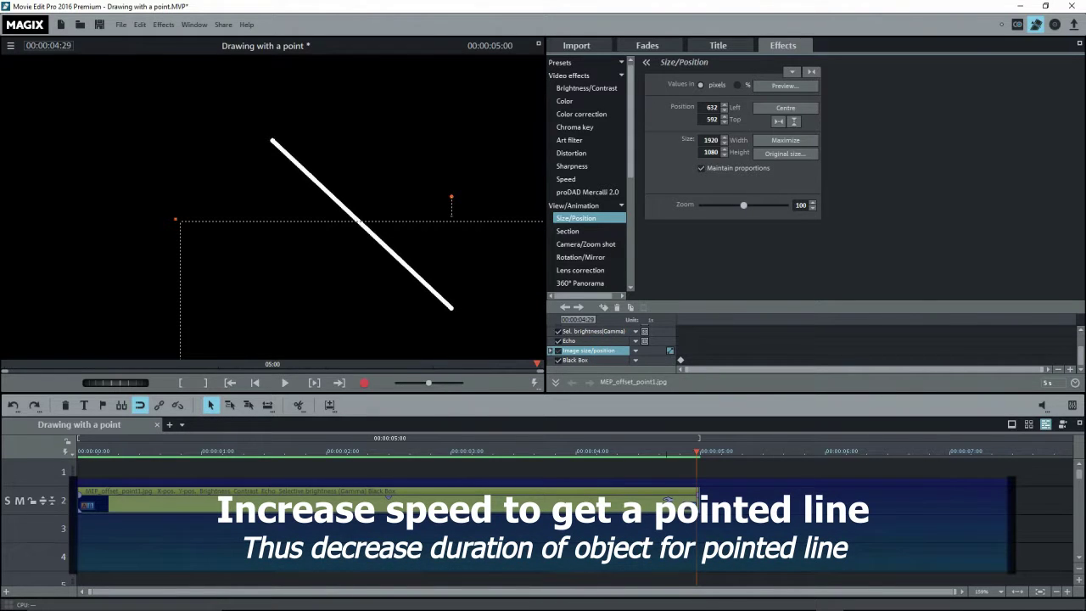
pyautogui.moveTo(698, 503); pyautogui.dragTo(781, 503)
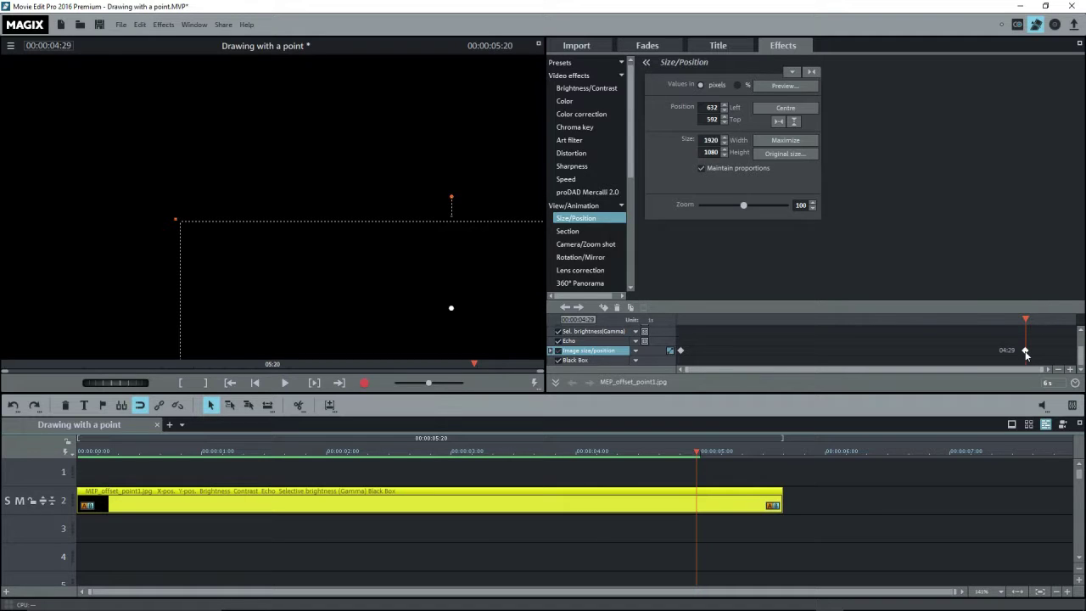
pyautogui.moveTo(1025, 355); pyautogui.dragTo(762, 351)
pyautogui.press('Home')
pyautogui.click(66, 453)
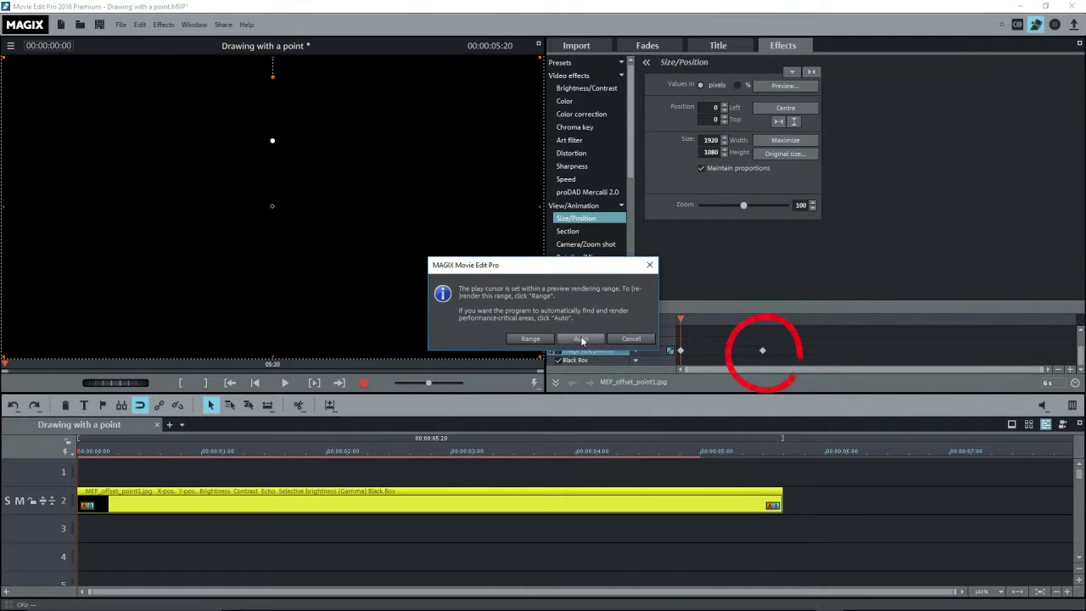
pyautogui.click(520, 336)
pyautogui.click(285, 382)
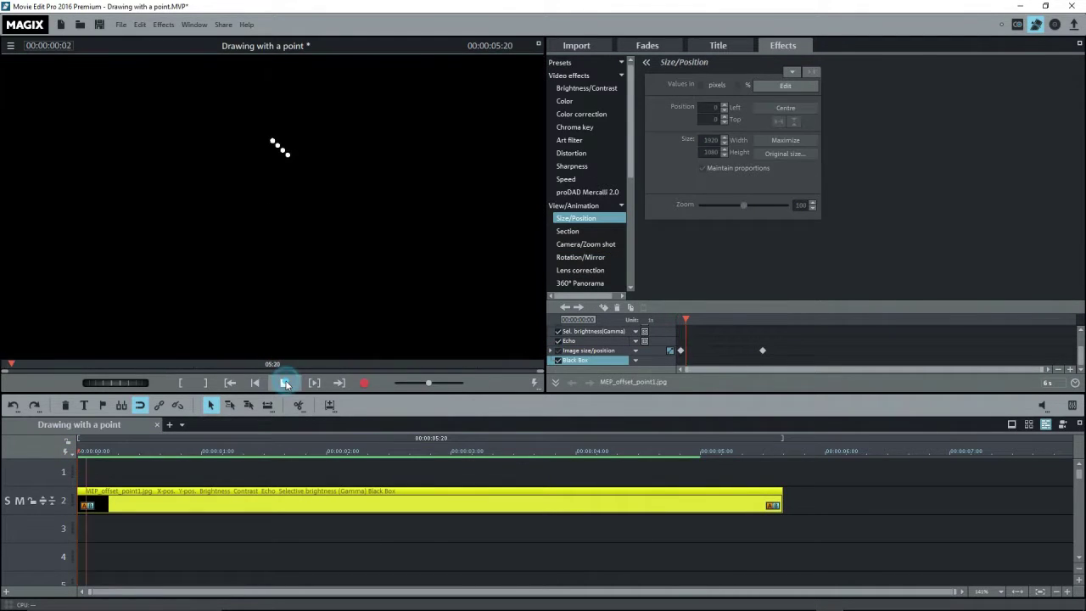
pyautogui.click(285, 382)
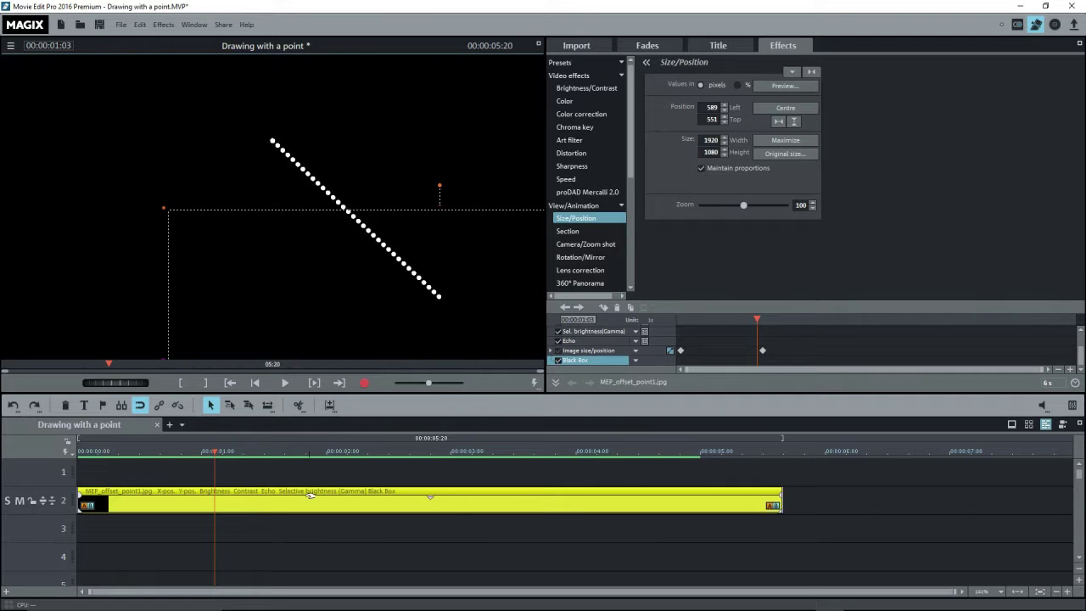
# Extend the dot clip to 07:11, move the end position keyframe to its new end, and replay
pyautogui.moveTo(783, 504); pyautogui.dragTo(995, 504)
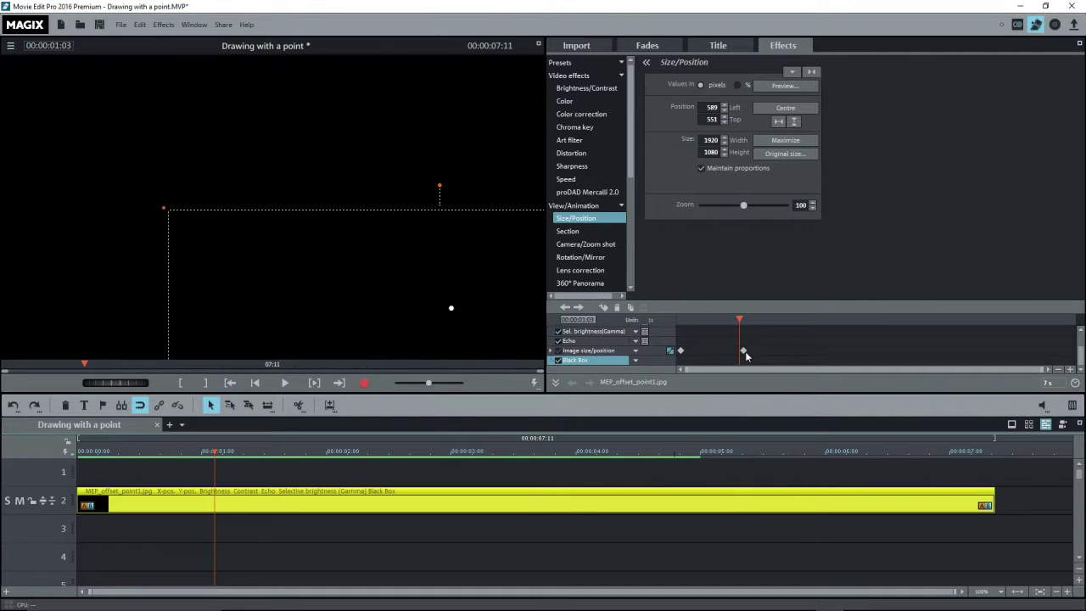
pyautogui.moveTo(743, 350); pyautogui.dragTo(1071, 350)
pyautogui.press('Return')
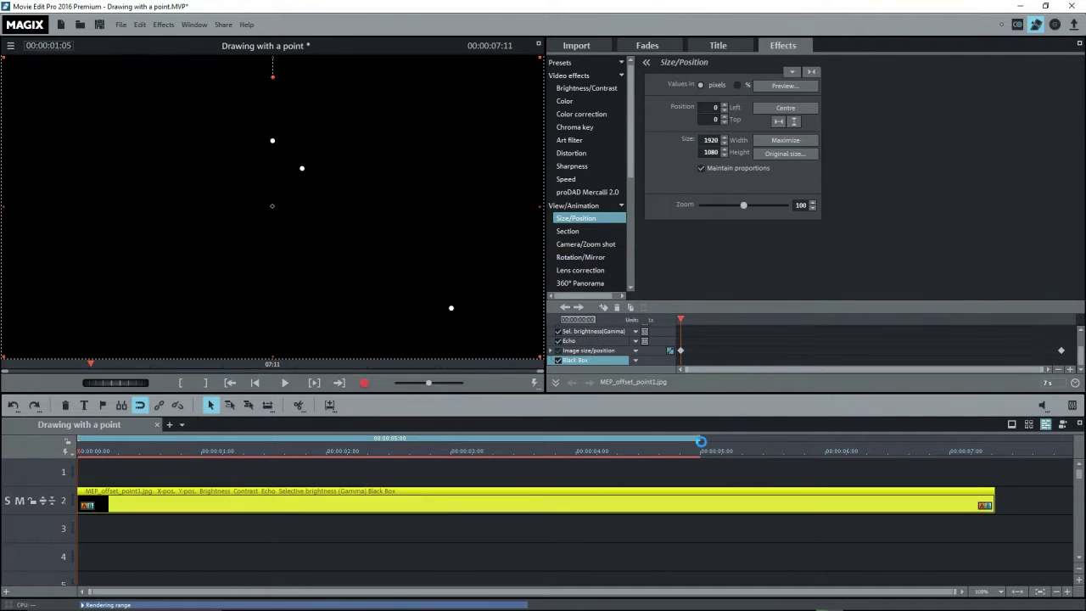
pyautogui.click(285, 383)
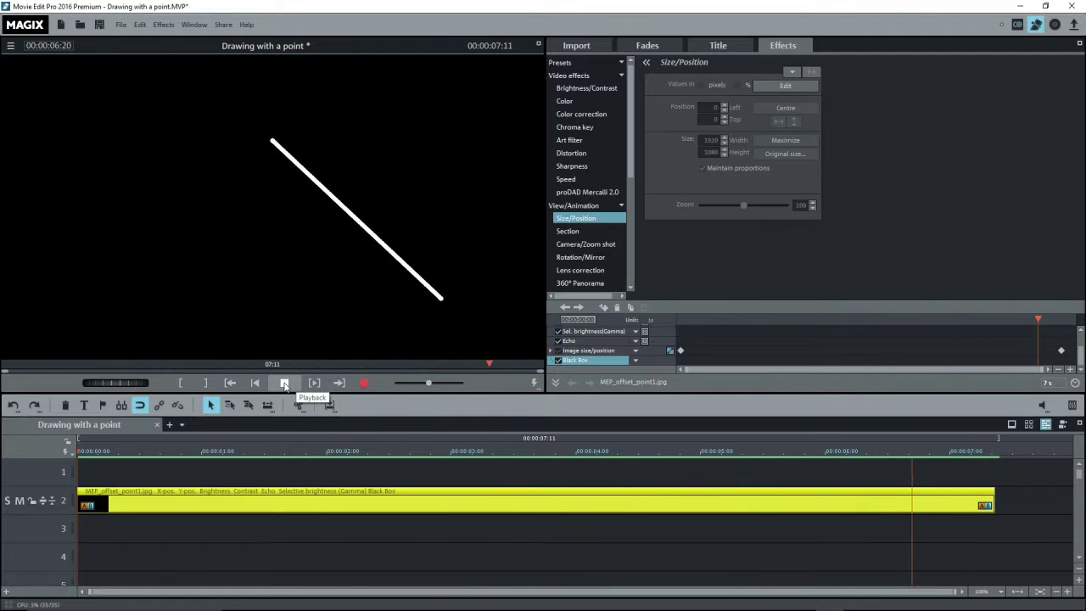
pyautogui.click(201, 451)
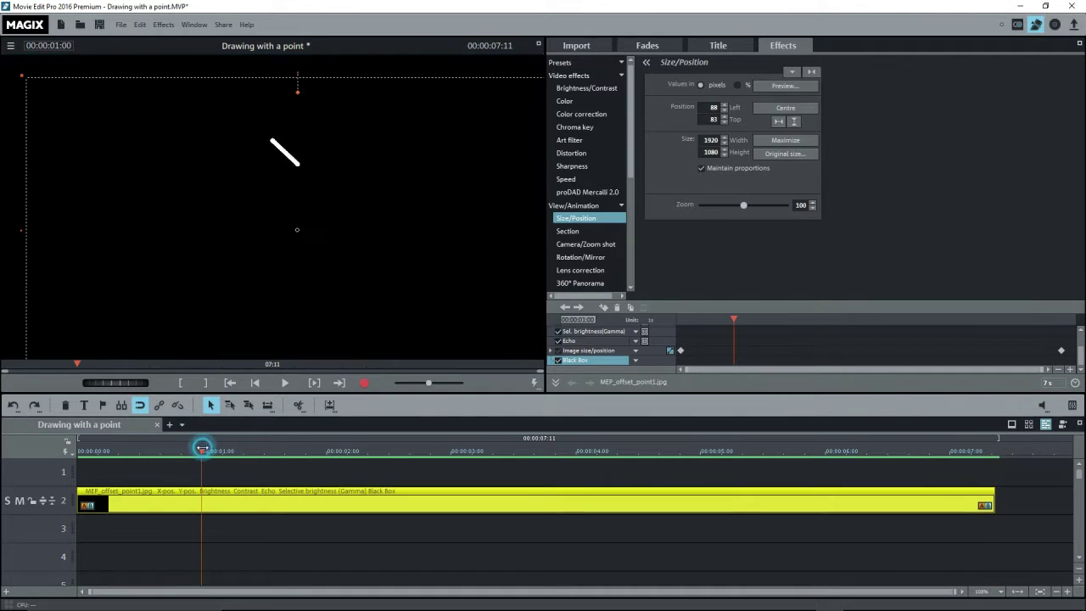
pyautogui.click(120, 25)
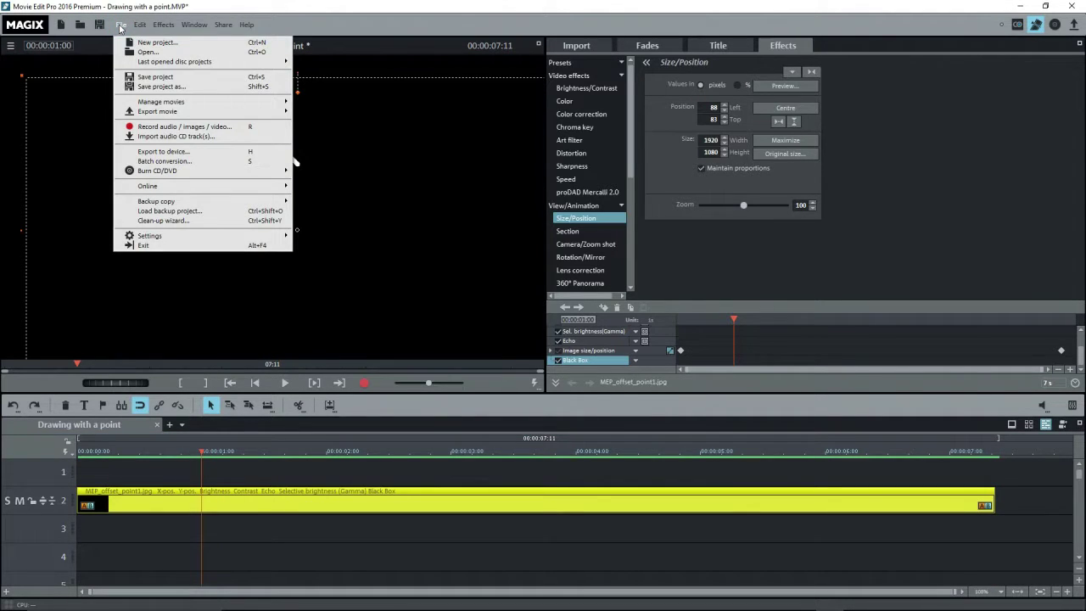
# Export the animation as a 1920x1080 MAGIX video named 'Drawing with a point.mxv'
pyautogui.moveTo(146, 111)
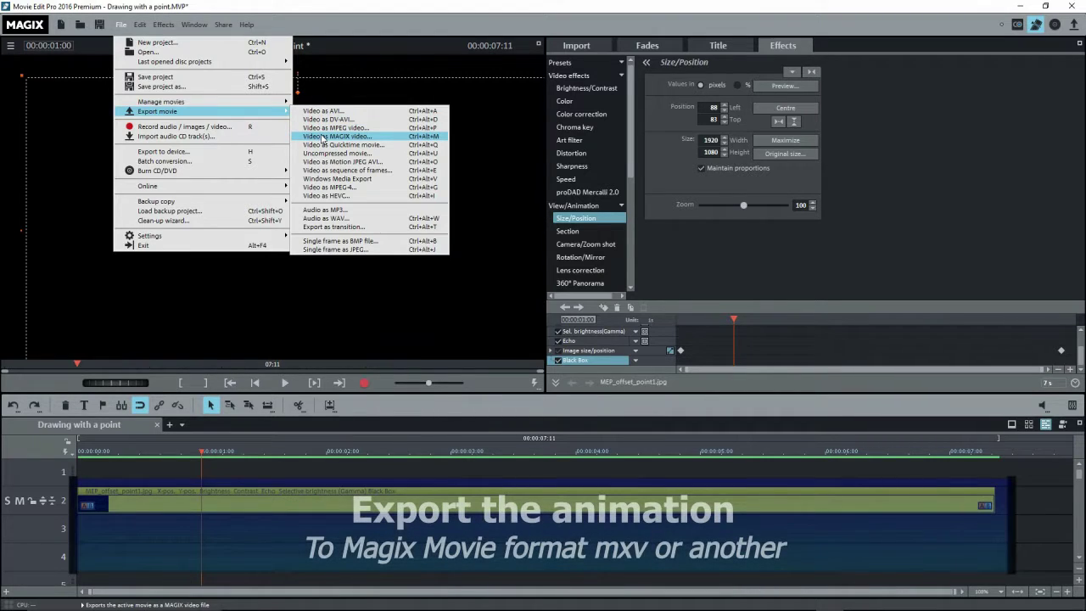
pyautogui.click(322, 138)
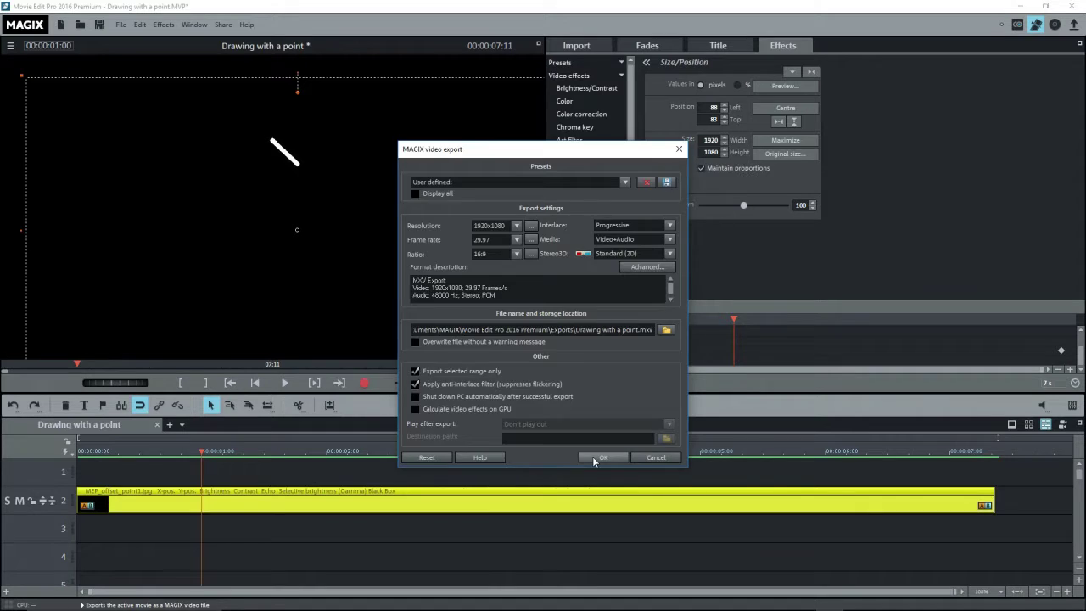
pyautogui.click(600, 458)
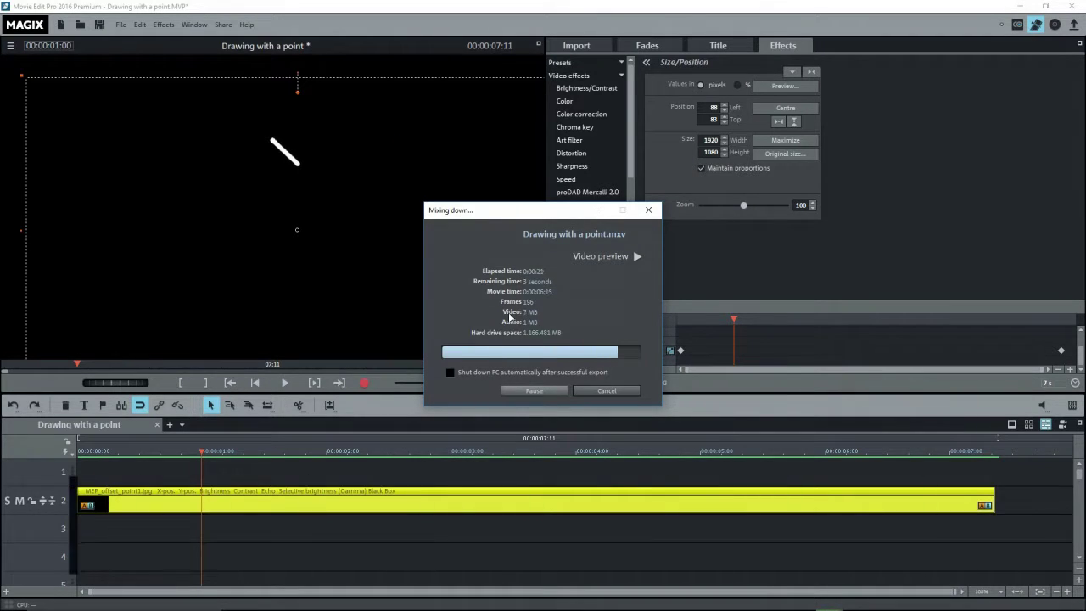
# Place Drawing with a point.mxv on track 2 after the original clip and preview it
pyautogui.click(586, 44)
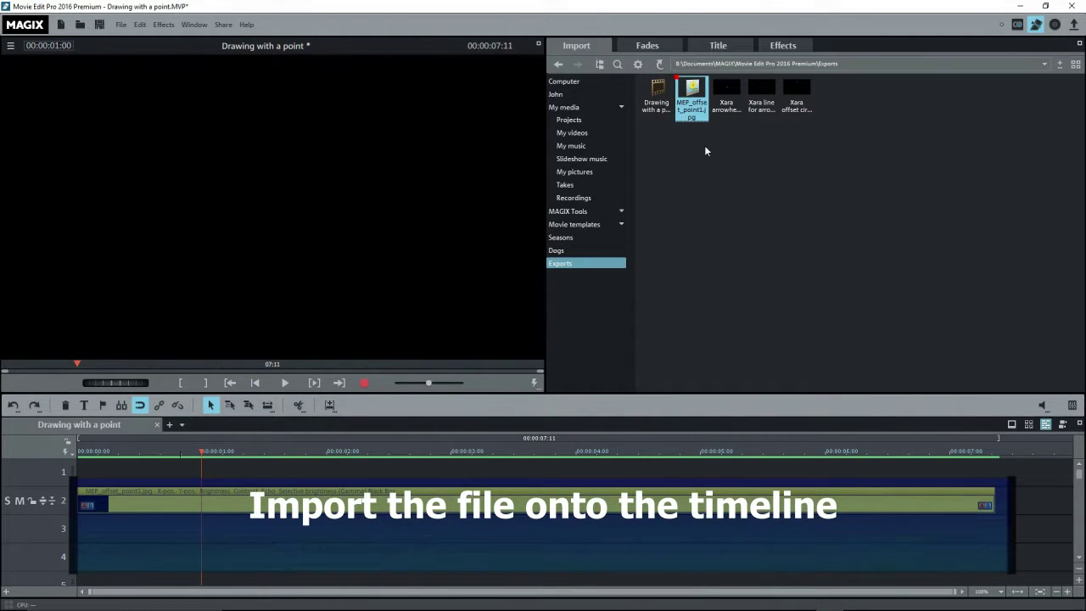
pyautogui.moveTo(656, 85)
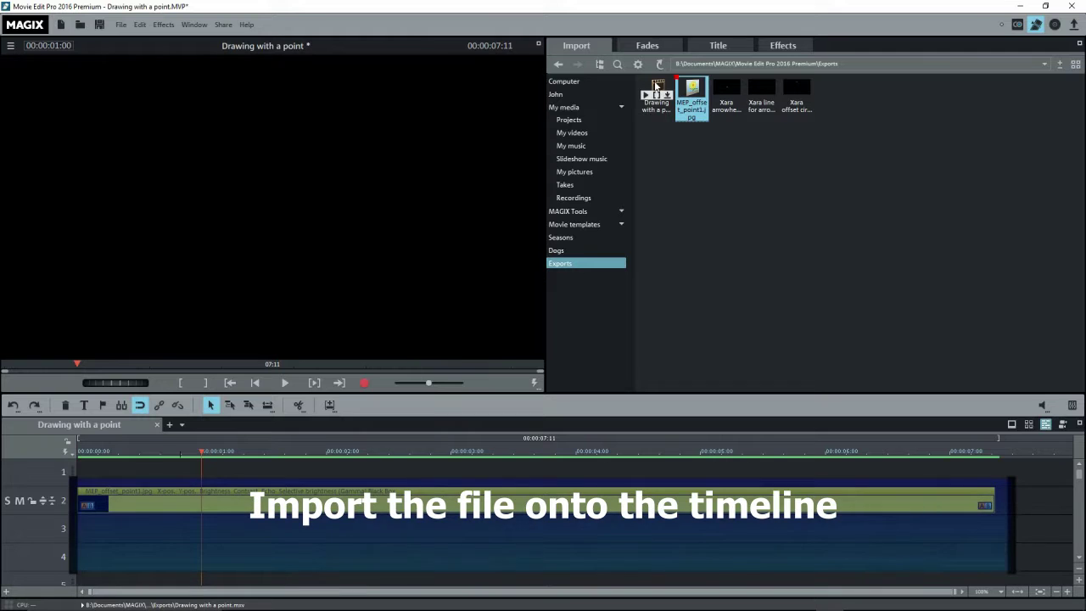
pyautogui.moveTo(656, 85); pyautogui.dragTo(1018, 496)
pyautogui.click(576, 440)
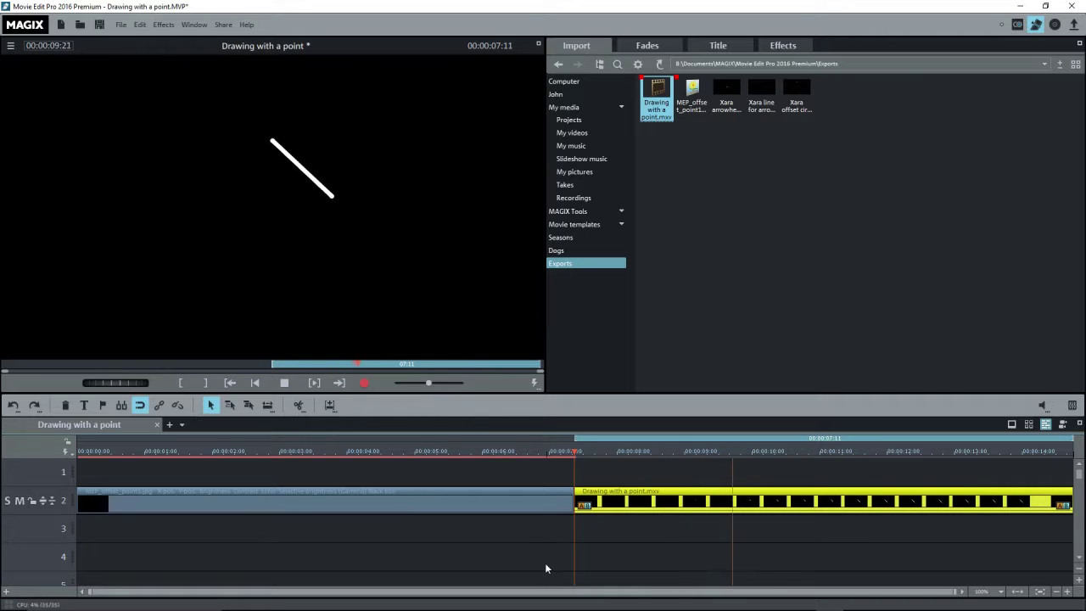
pyautogui.press('space')
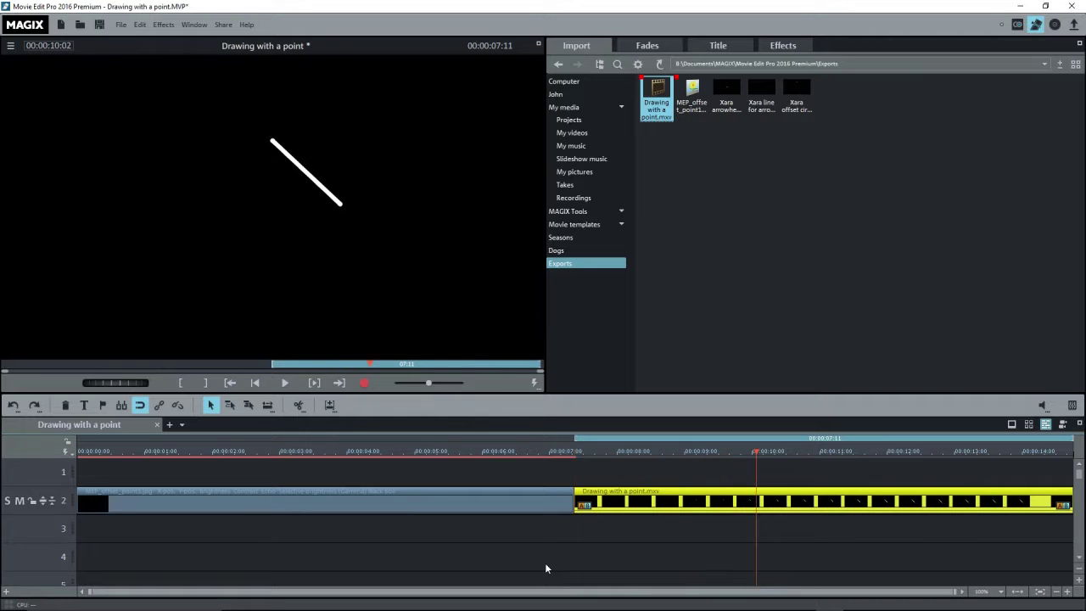
pyautogui.click(576, 451)
# Add the EtangduNord.JPG map from Seasons to track 1 at 07:11, above the line video
pyautogui.click(593, 237)
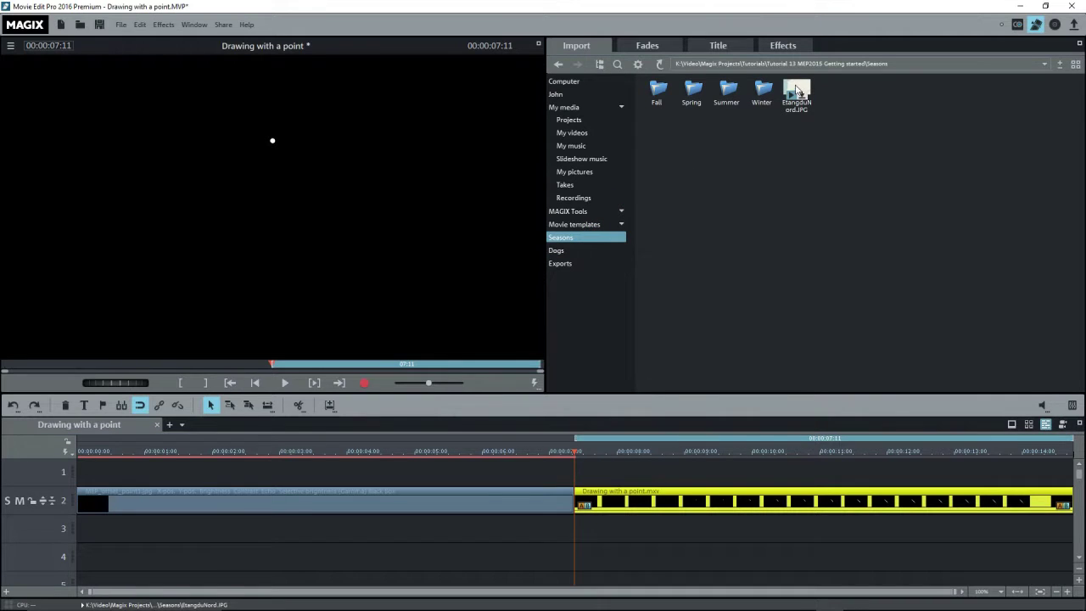
pyautogui.moveTo(794, 89); pyautogui.dragTo(773, 469)
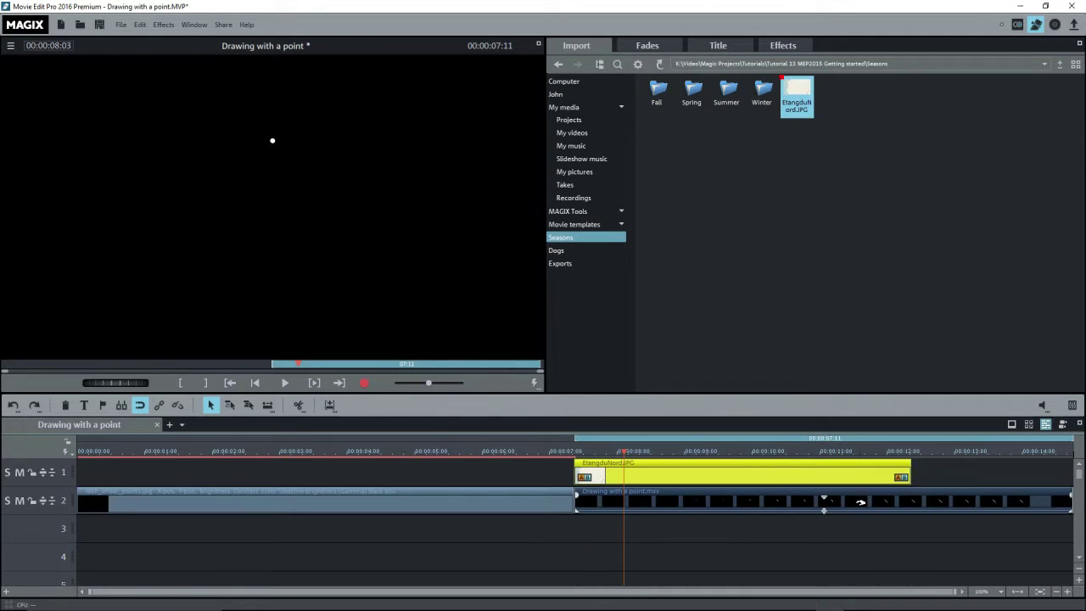
pyautogui.click(862, 493)
pyautogui.click(615, 451)
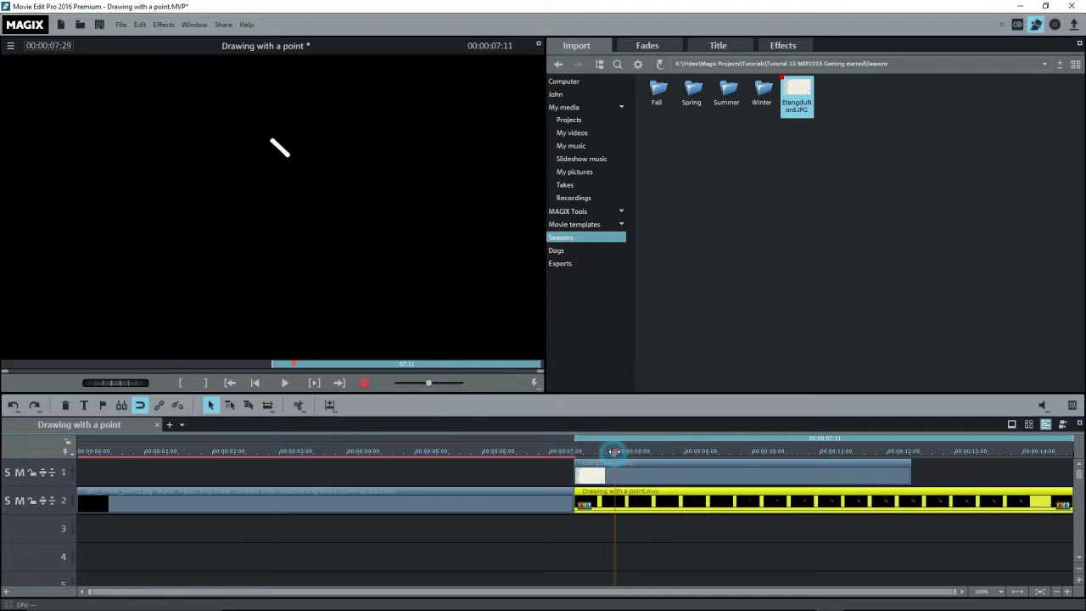
pyautogui.click(580, 455)
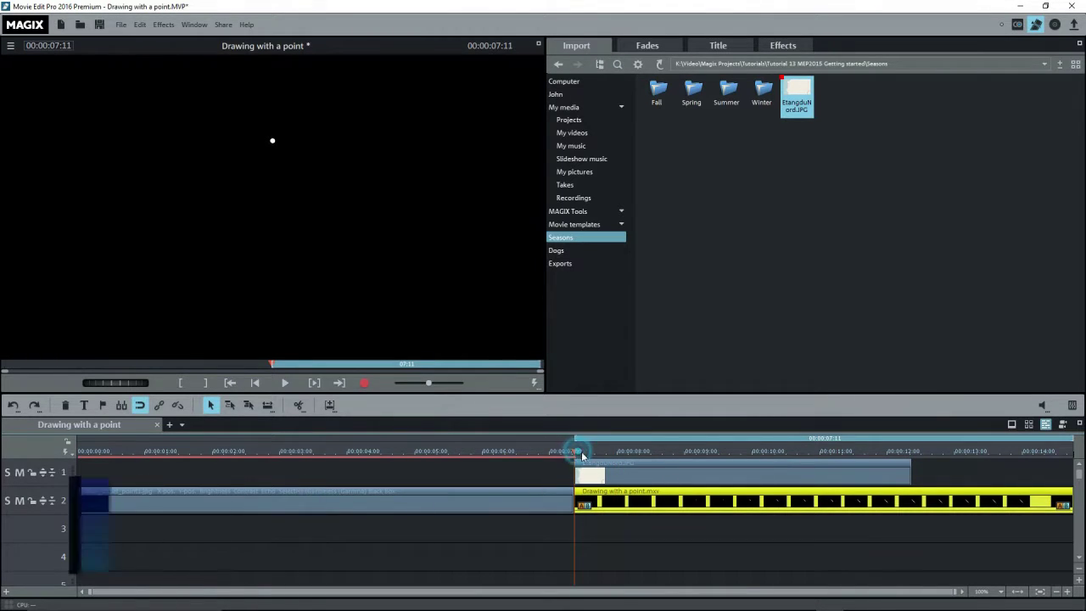
# Apply a Black Chroma key to the line video and play it back over the map
pyautogui.click(782, 45)
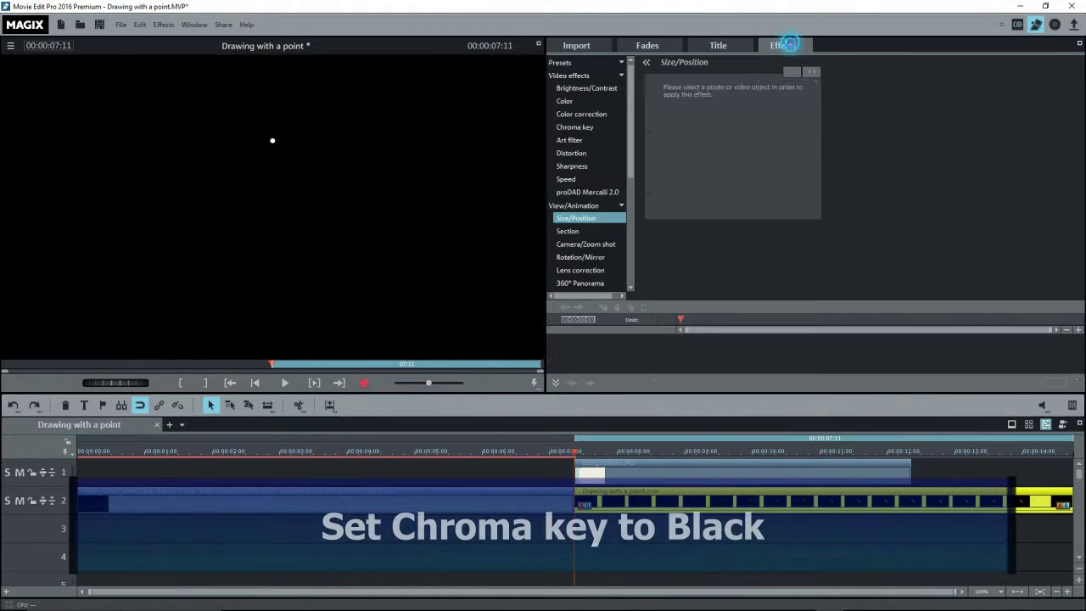
pyautogui.click(577, 128)
pyautogui.click(756, 139)
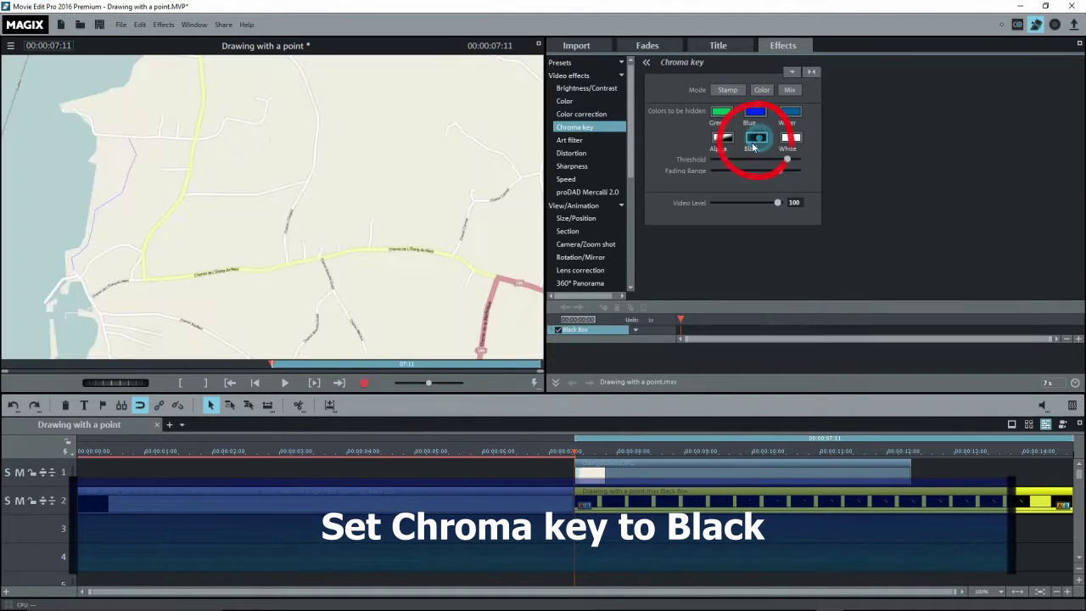
pyautogui.click(607, 451)
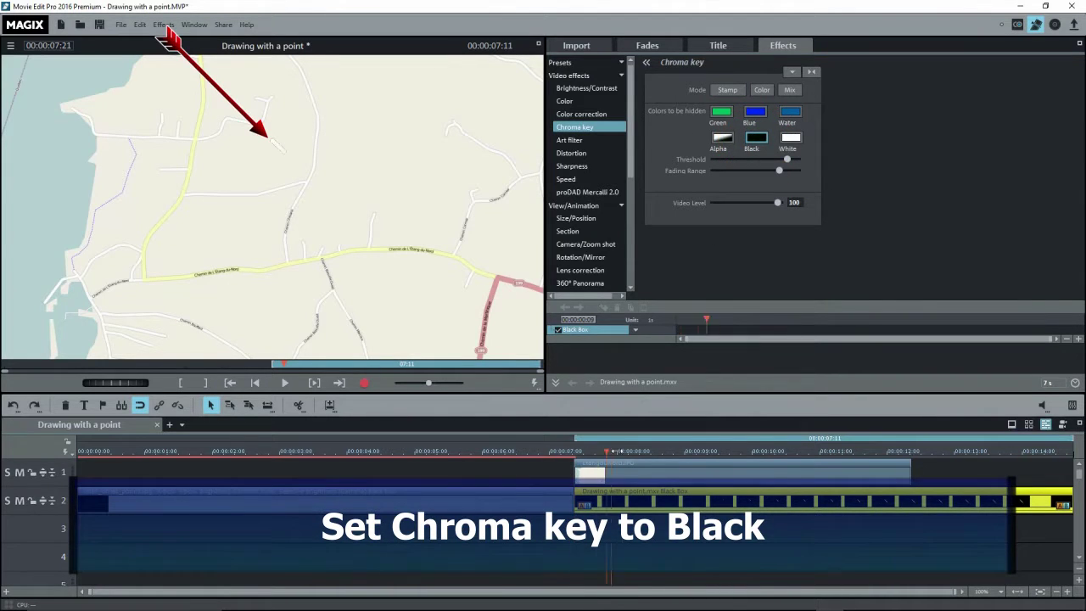
pyautogui.click(577, 451)
pyautogui.press('space')
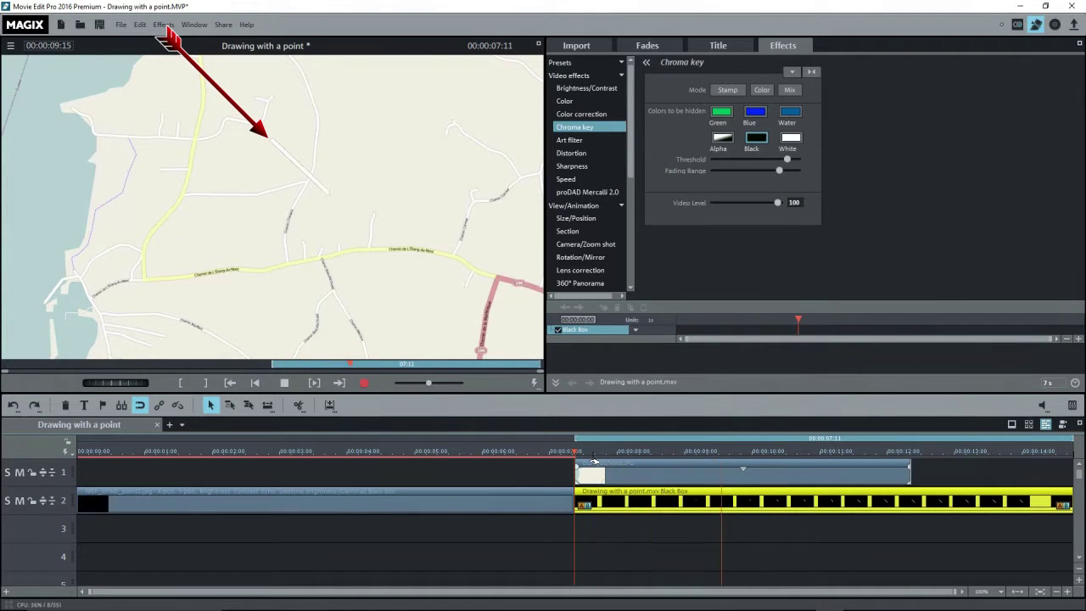
pyautogui.press('space')
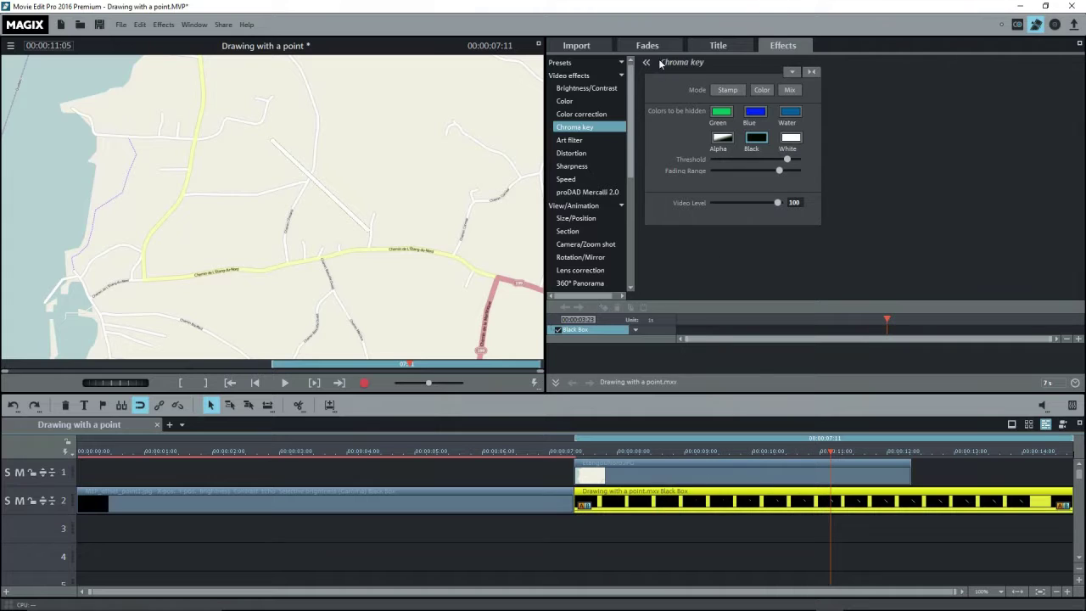
# Set the line video's Speed factor to 1.83, re-render the preview range, and play it
pyautogui.click(567, 179)
pyautogui.moveTo(719, 89); pyautogui.dragTo(736, 90)
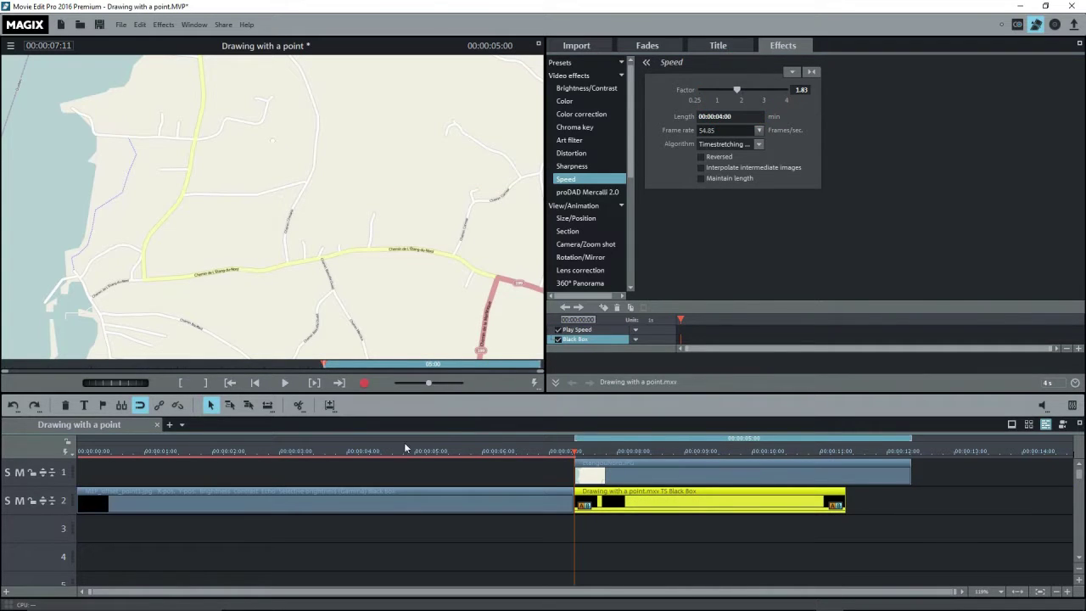
pyautogui.rightClick(70, 447)
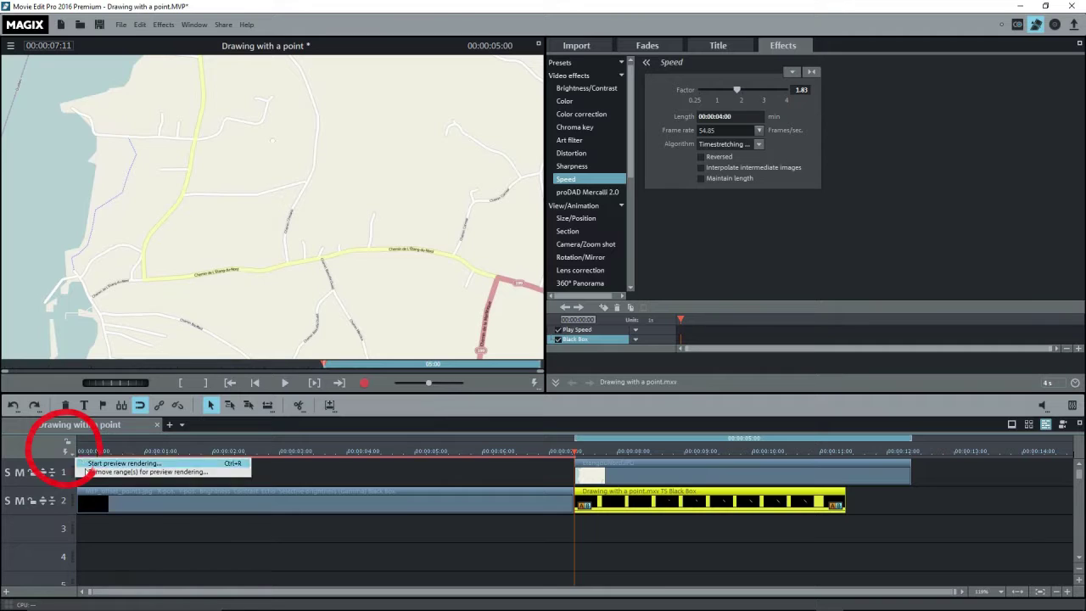
pyautogui.click(84, 471)
pyautogui.click(536, 468)
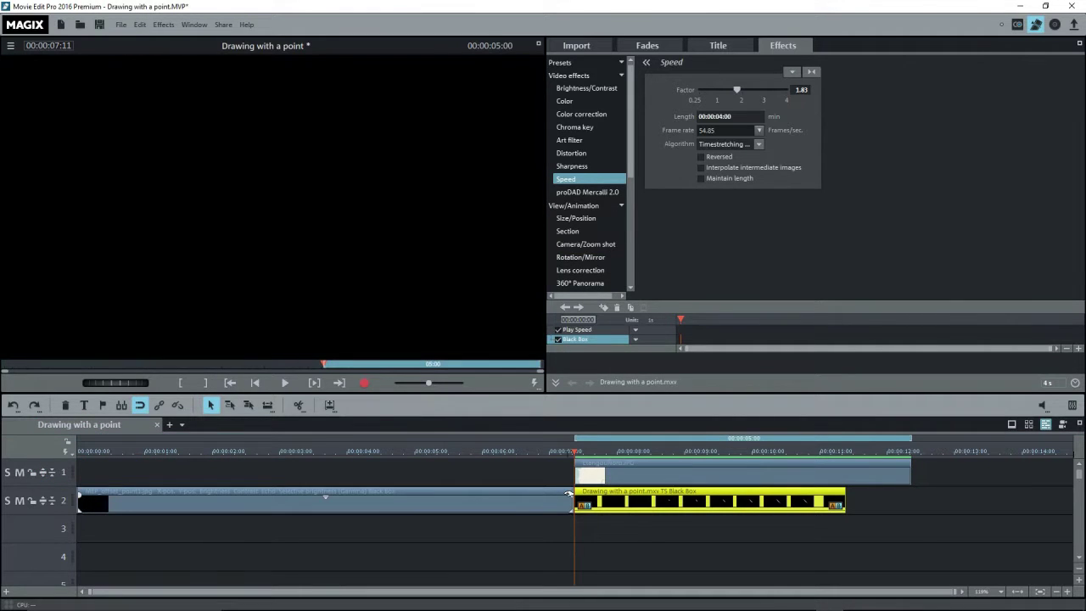
pyautogui.press('space')
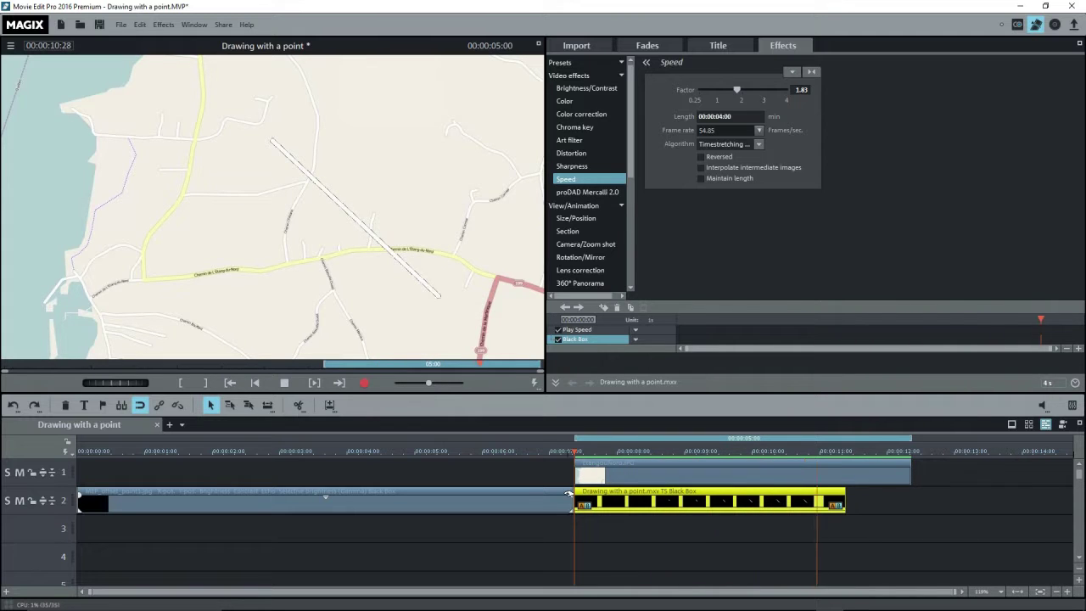
pyautogui.moveTo(628, 153); pyautogui.dragTo(621, 250)
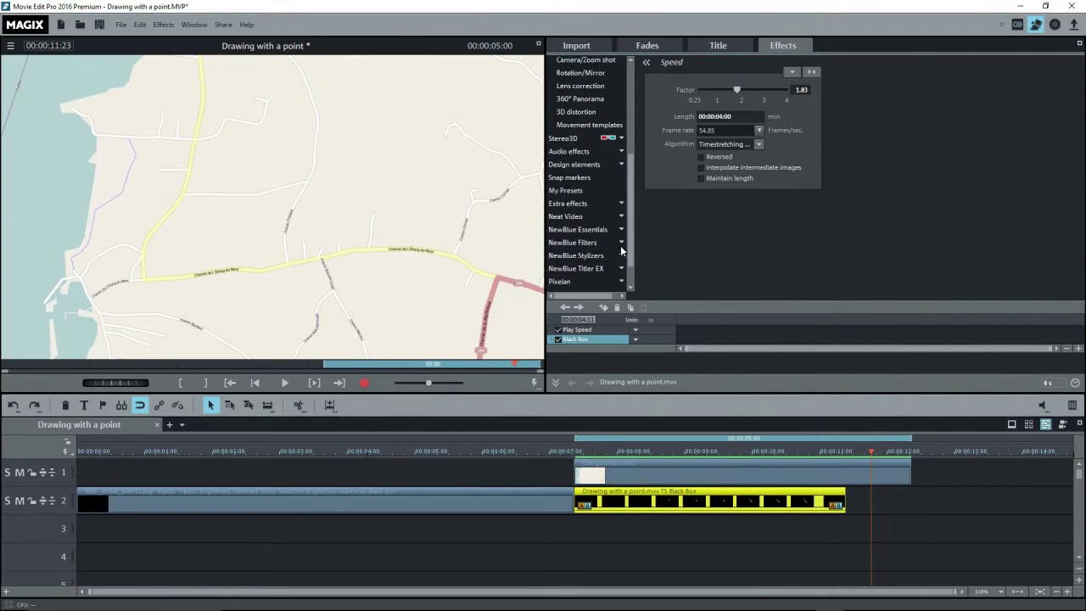
# Drag the Red test image from Design elements > Test images onto track 3
pyautogui.click(574, 164)
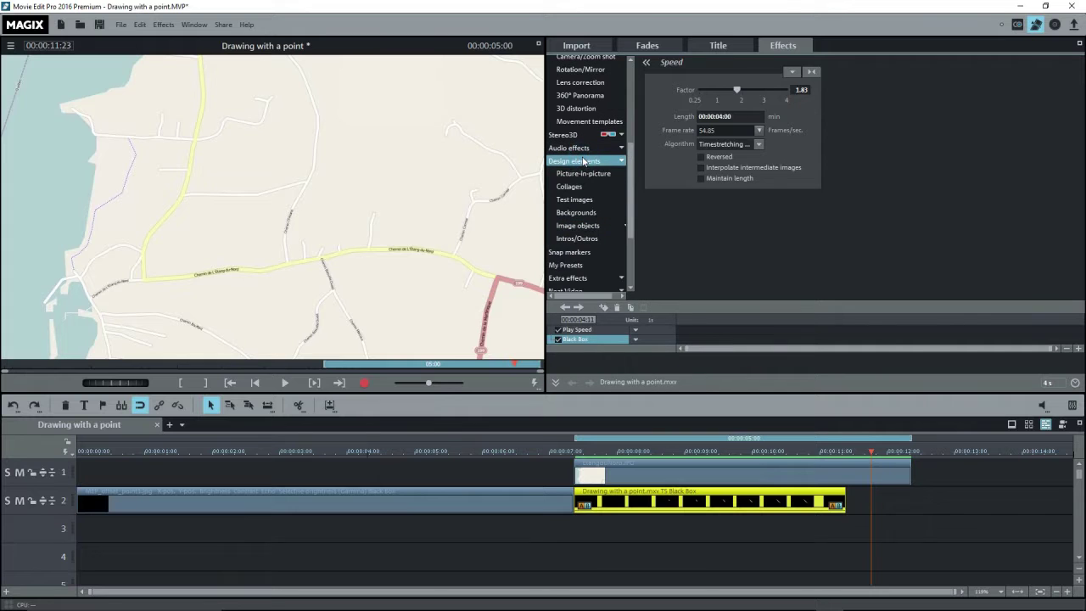
pyautogui.click(573, 200)
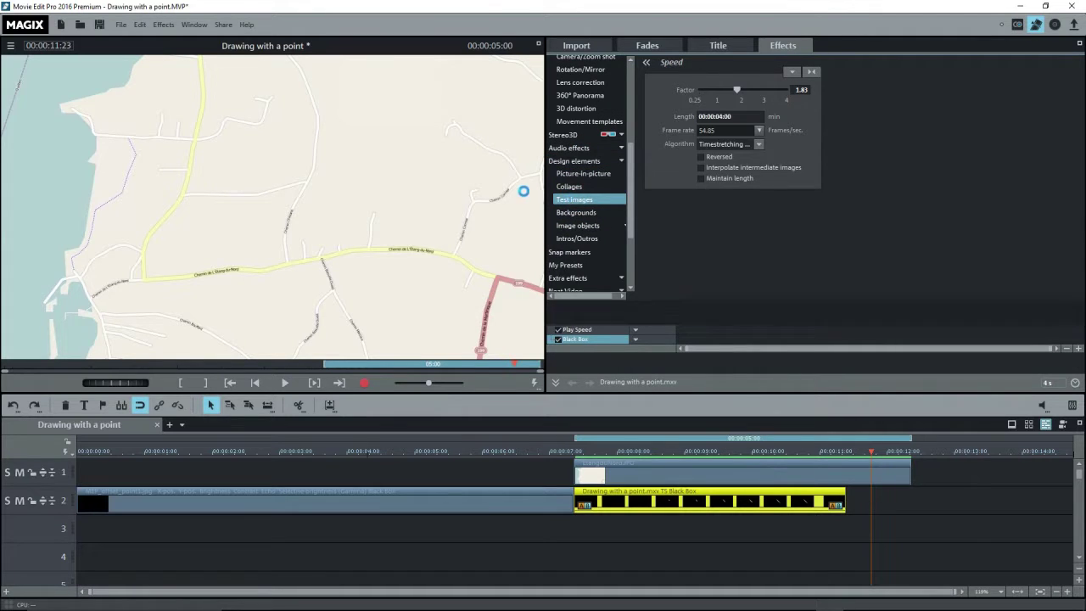
pyautogui.moveTo(832, 82)
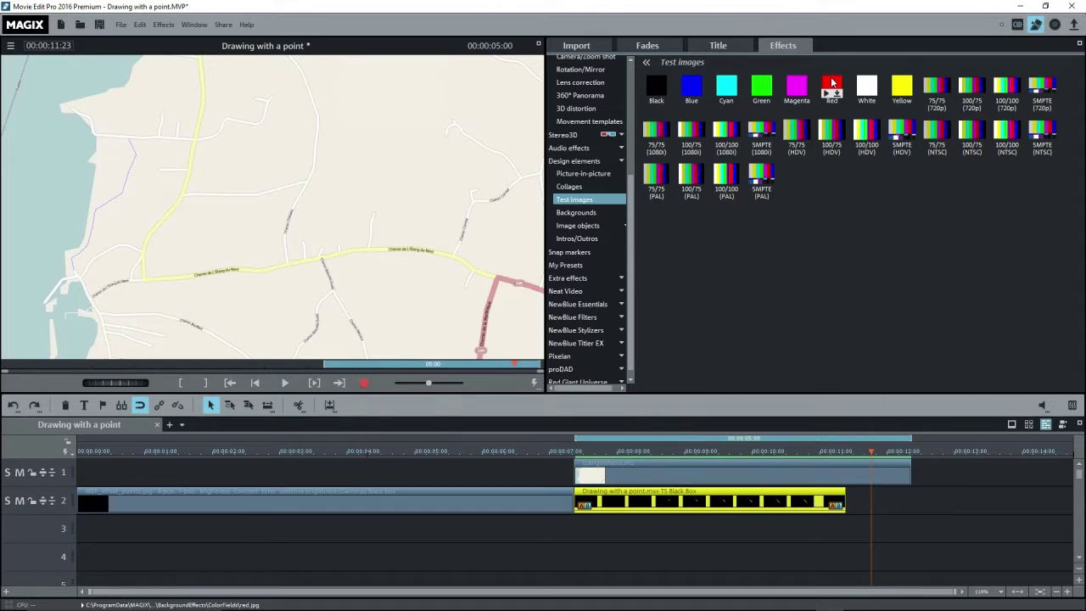
pyautogui.moveTo(832, 88); pyautogui.dragTo(624, 537)
pyautogui.click(622, 464)
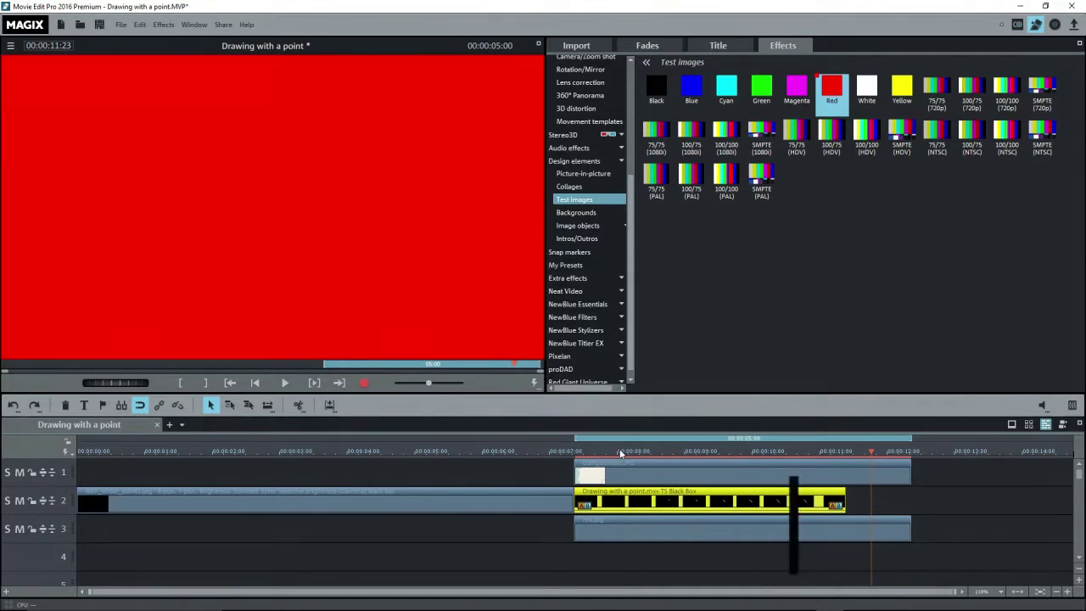
pyautogui.scroll(5, 548, 283)
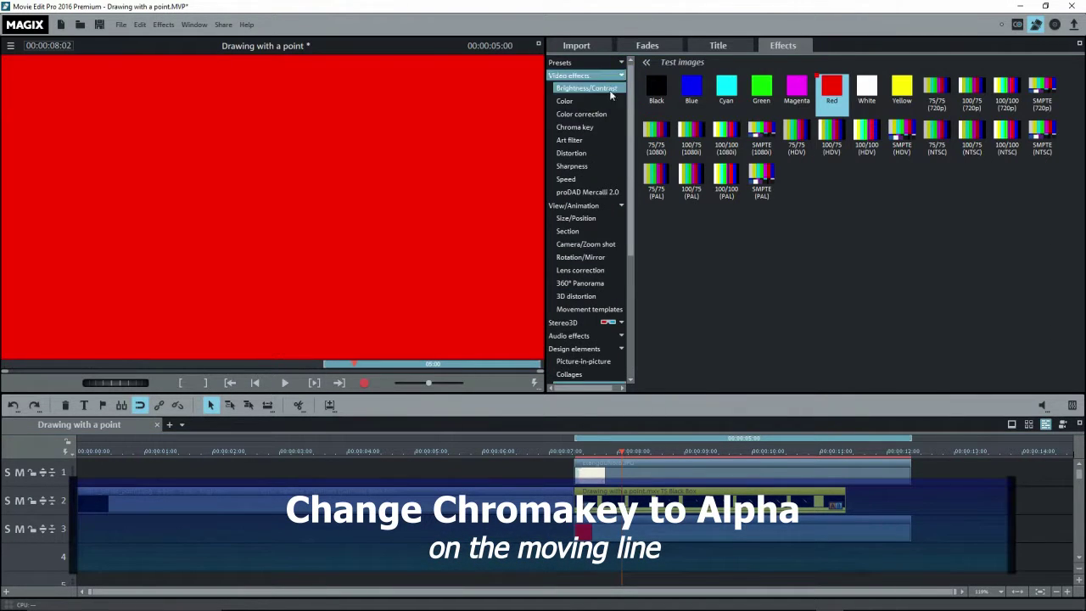
# Set the line clip's Chroma key to Alpha and scrub to check the red line
pyautogui.click(575, 127)
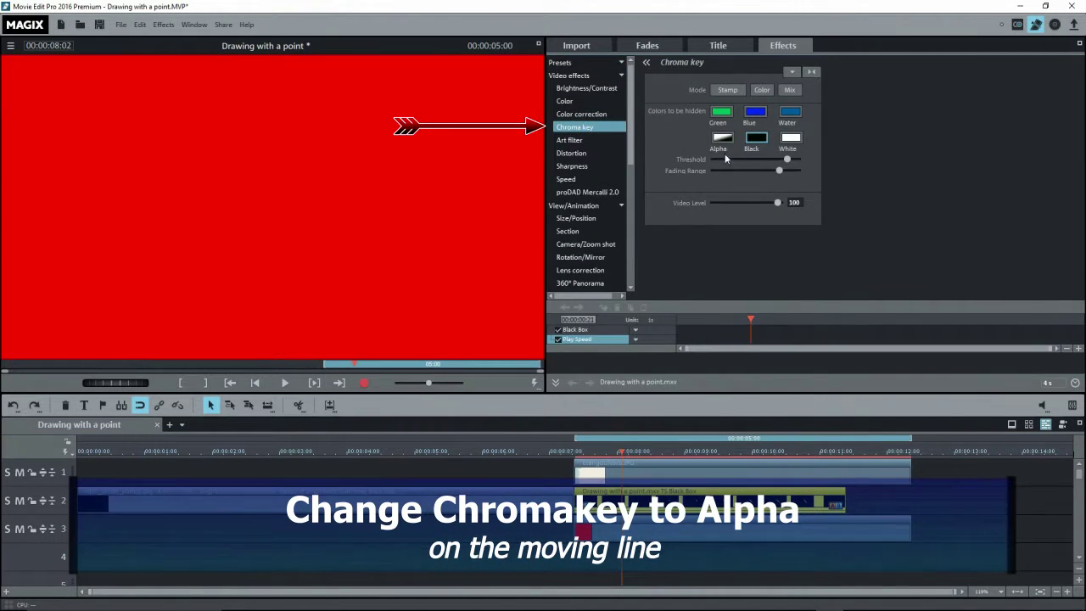
pyautogui.click(721, 138)
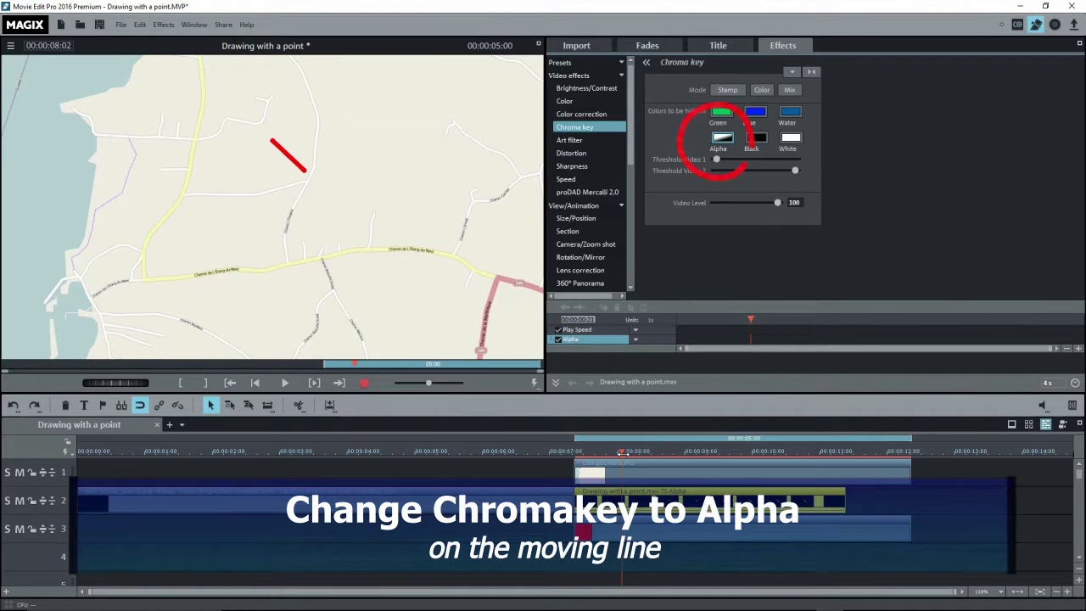
pyautogui.moveTo(622, 453)
pyautogui.mouseDown()
pyautogui.moveTo(575, 450)
pyautogui.moveTo(817, 451)
pyautogui.moveTo(623, 451)
pyautogui.mouseUp()
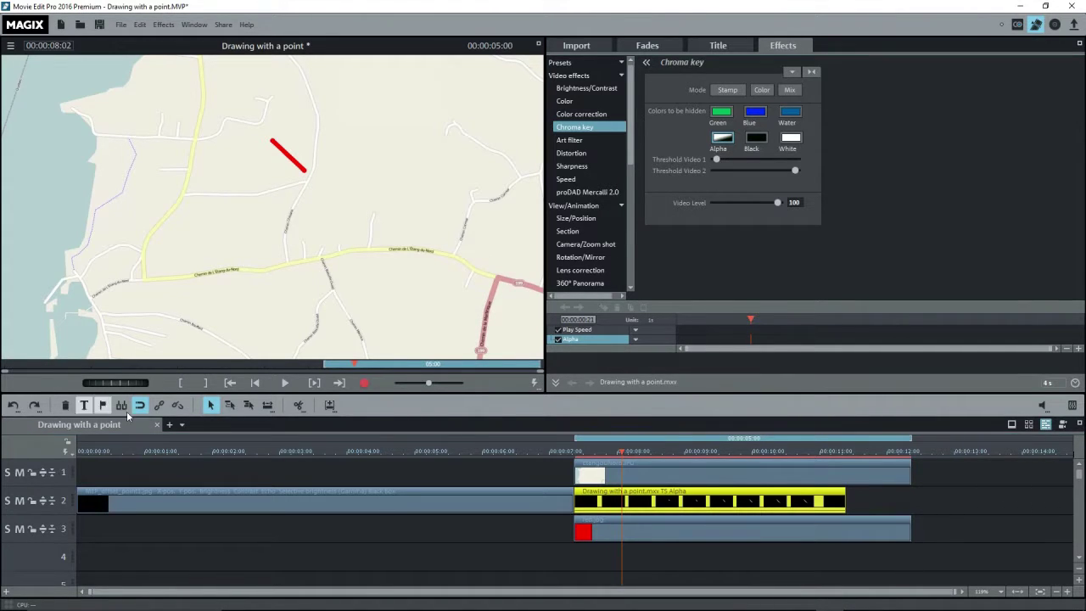
pyautogui.click(704, 475)
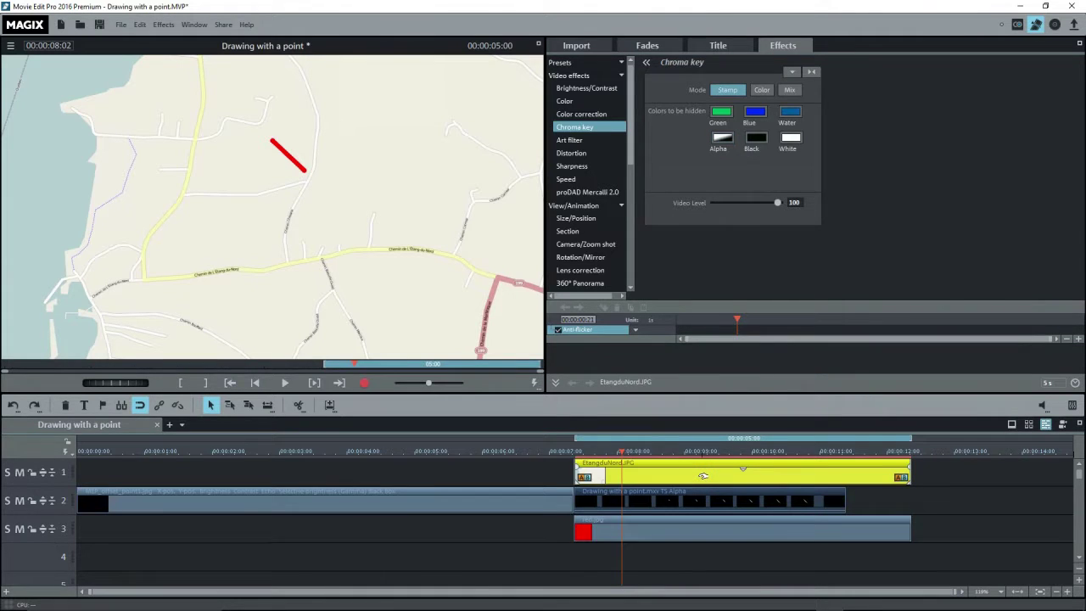
# Copy the EtangduNord map to the timeline start and stretch it to about 7 seconds
pyautogui.moveTo(704, 476); pyautogui.dragTo(96, 465)
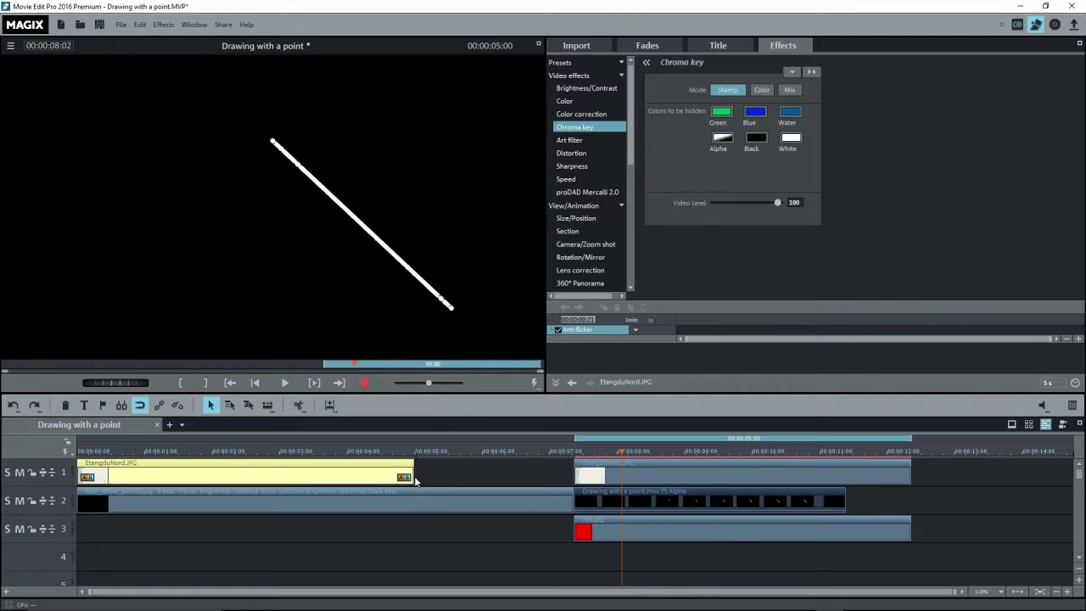
pyautogui.moveTo(412, 477); pyautogui.dragTo(573, 476)
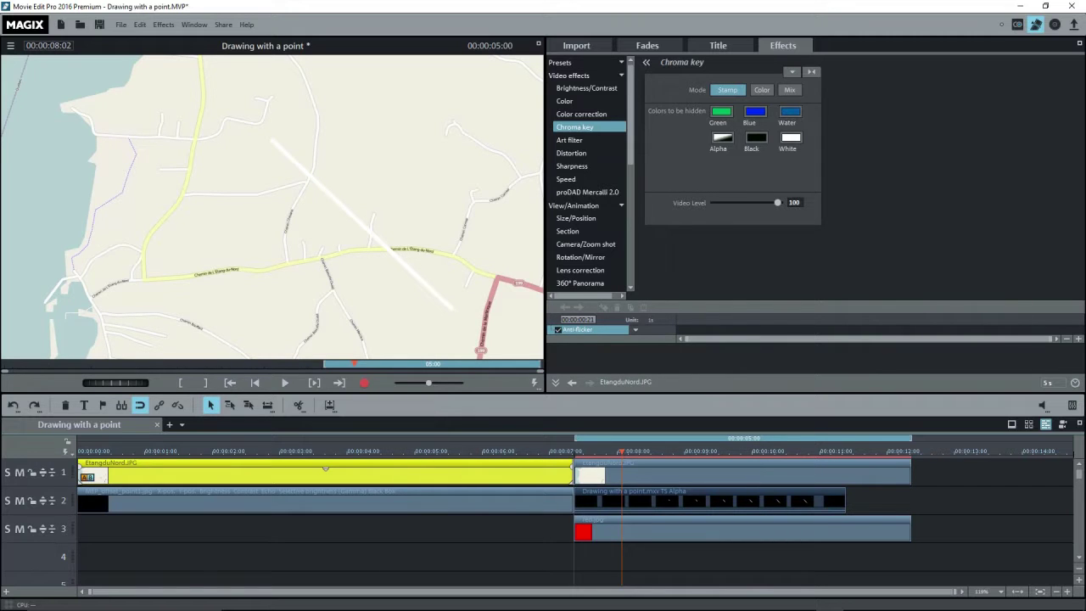
pyautogui.click(134, 505)
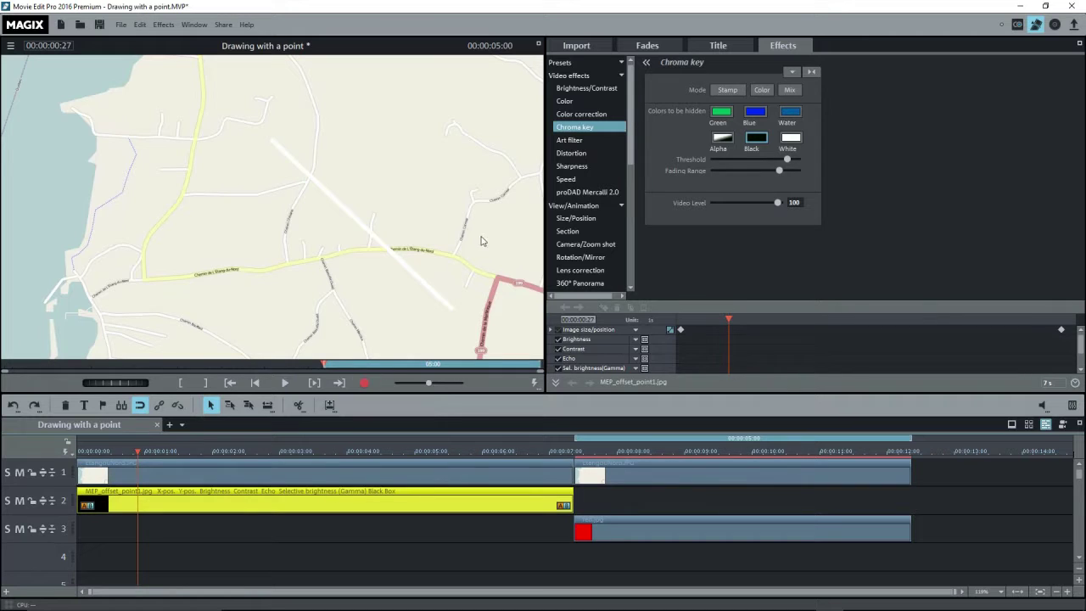
pyautogui.click(591, 221)
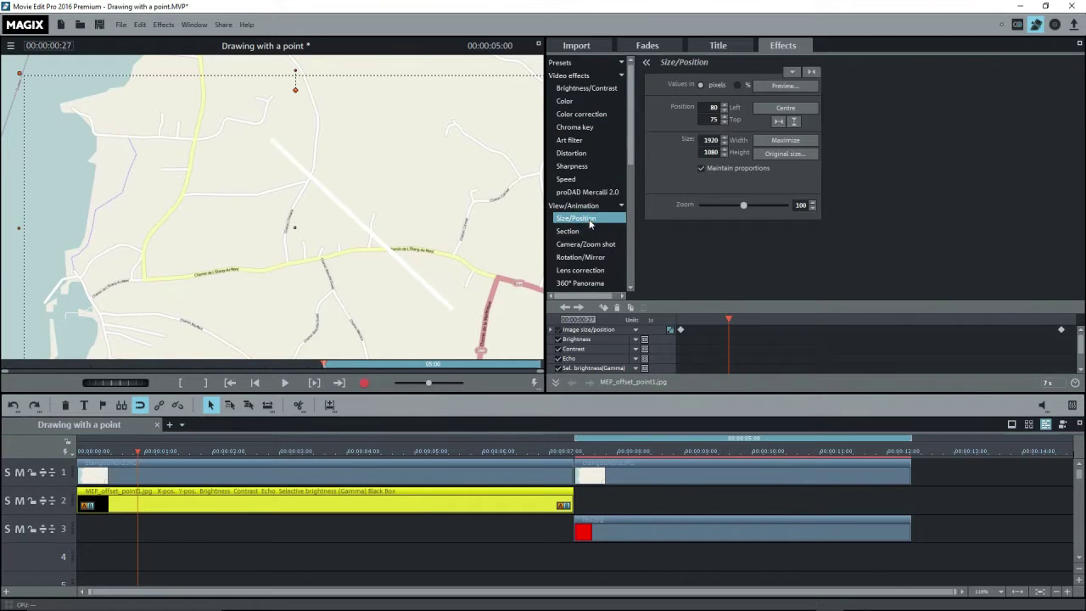
# Reset the point's position, move it to the road's start, and keyframe it at 0 s
pyautogui.click(812, 72)
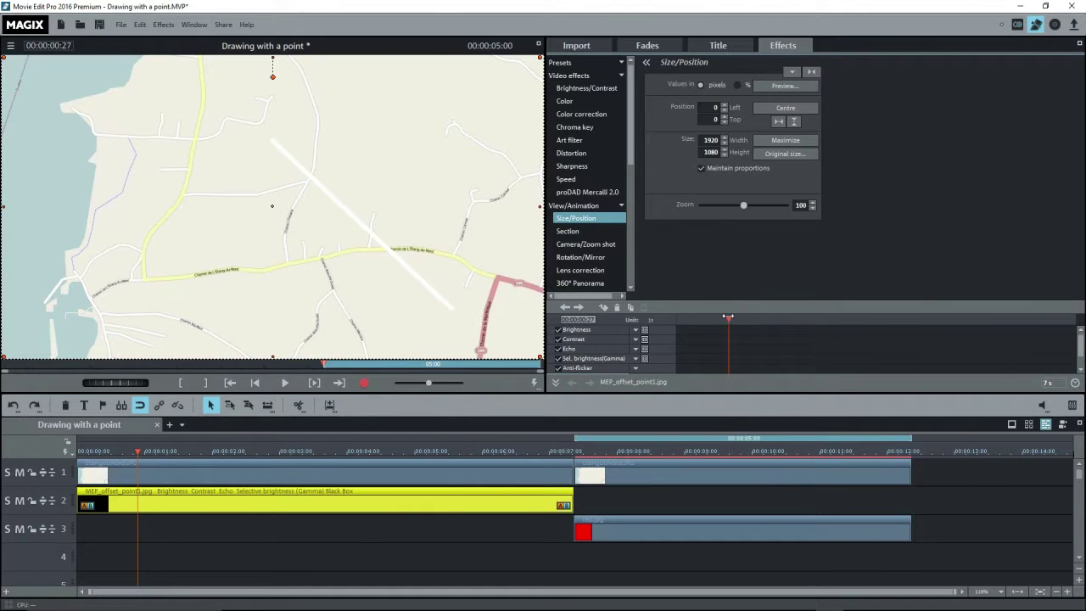
pyautogui.moveTo(728, 316); pyautogui.dragTo(666, 317)
pyautogui.click(569, 220)
pyautogui.moveTo(268, 140); pyautogui.dragTo(265, 272)
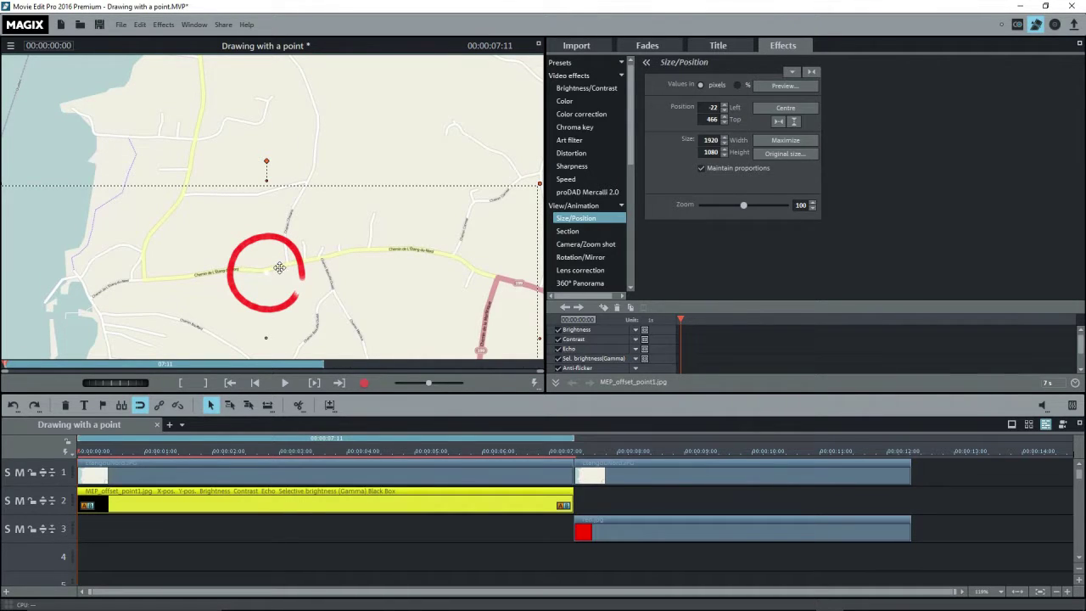
pyautogui.moveTo(279, 268); pyautogui.dragTo(280, 265)
pyautogui.click(601, 307)
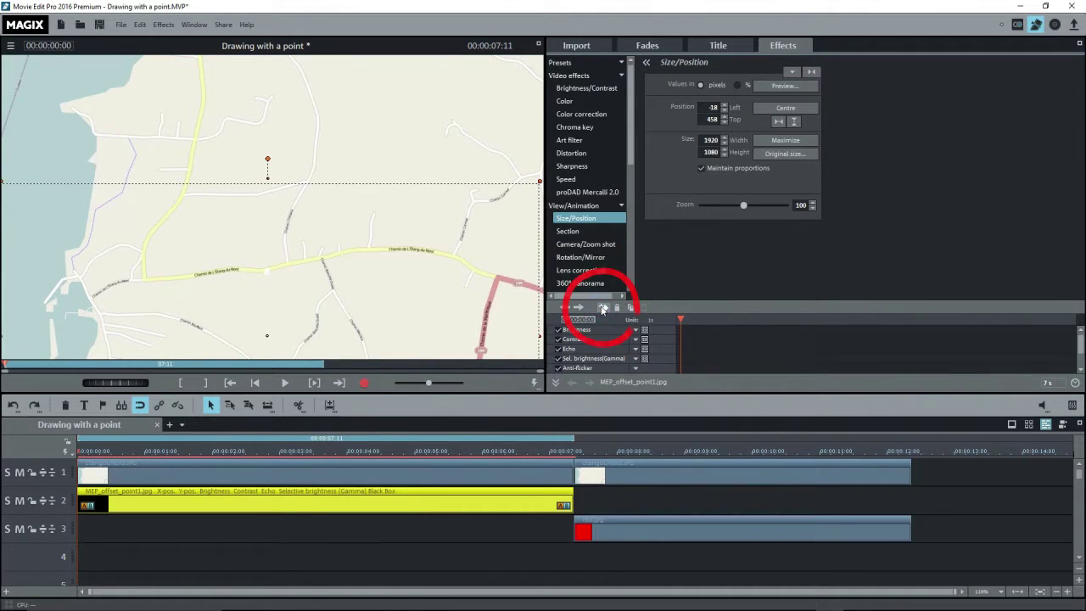
# Keyframe the point along the road at about 3 s and at 7 s (327/738)
pyautogui.scroll(-3, 1052, 348)
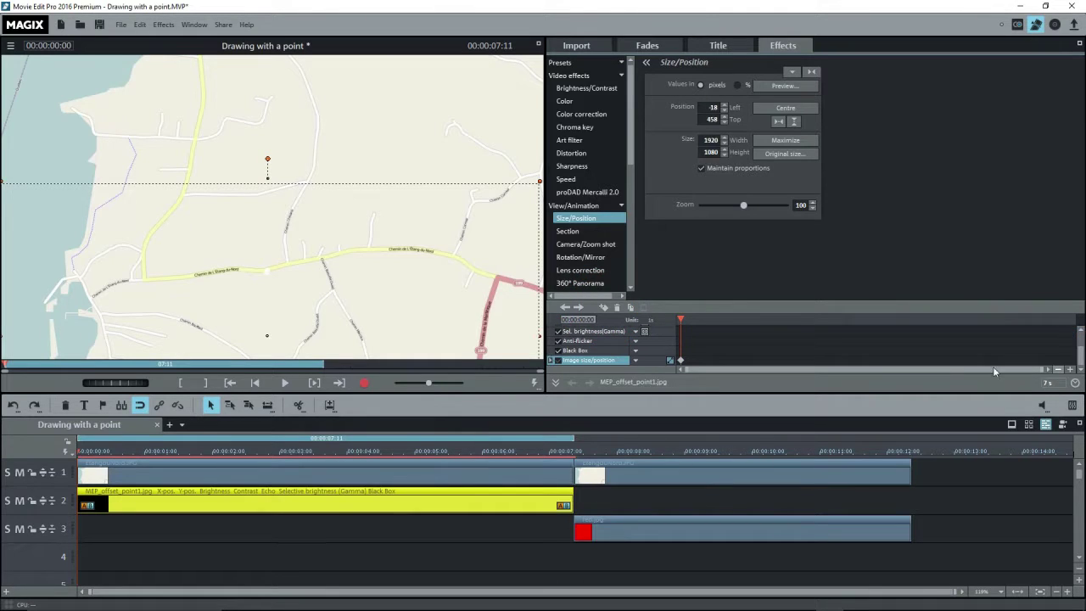
pyautogui.moveTo(681, 317); pyautogui.dragTo(885, 323)
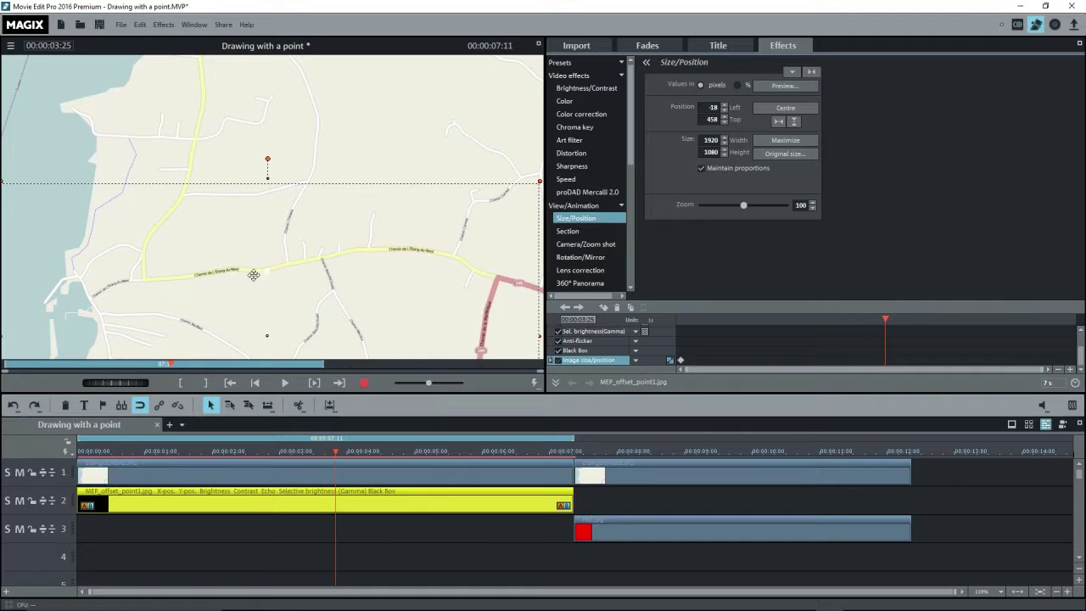
pyautogui.moveTo(267, 272); pyautogui.dragTo(322, 259)
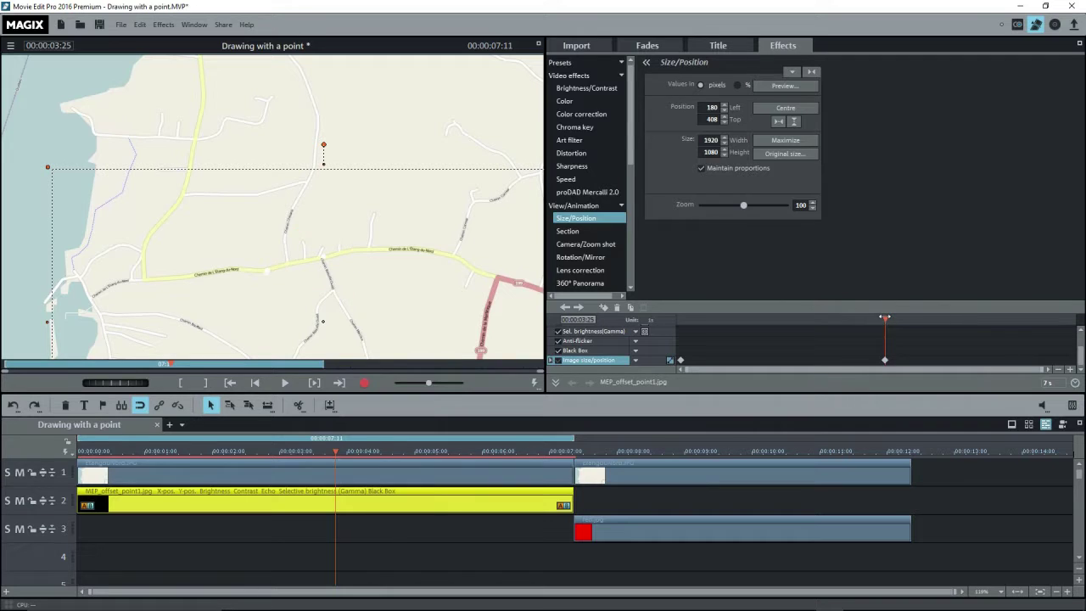
pyautogui.moveTo(884, 316); pyautogui.dragTo(1053, 316)
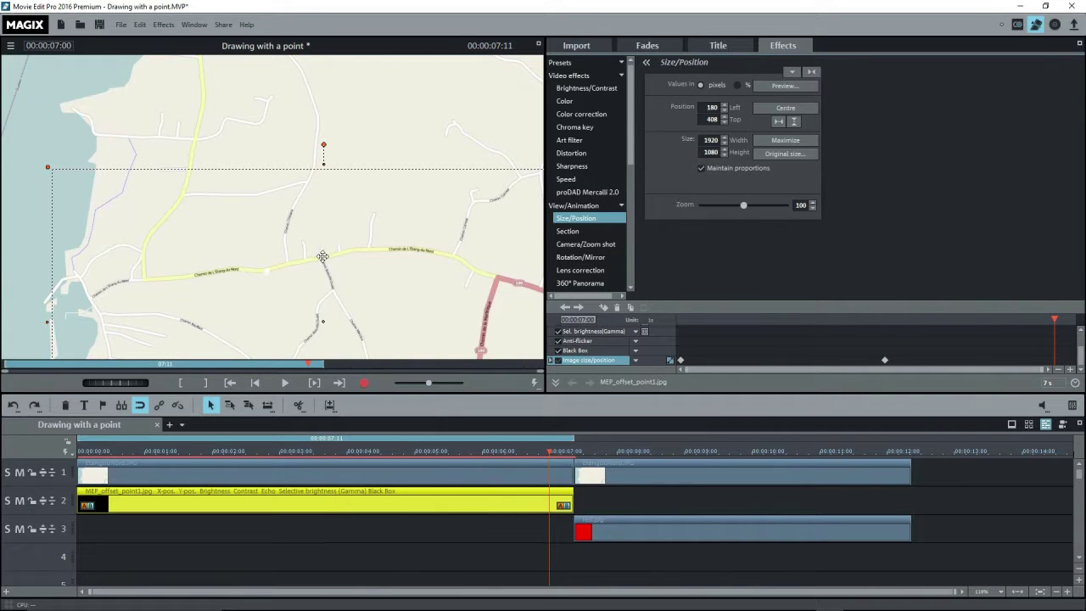
pyautogui.moveTo(322, 256); pyautogui.dragTo(364, 350)
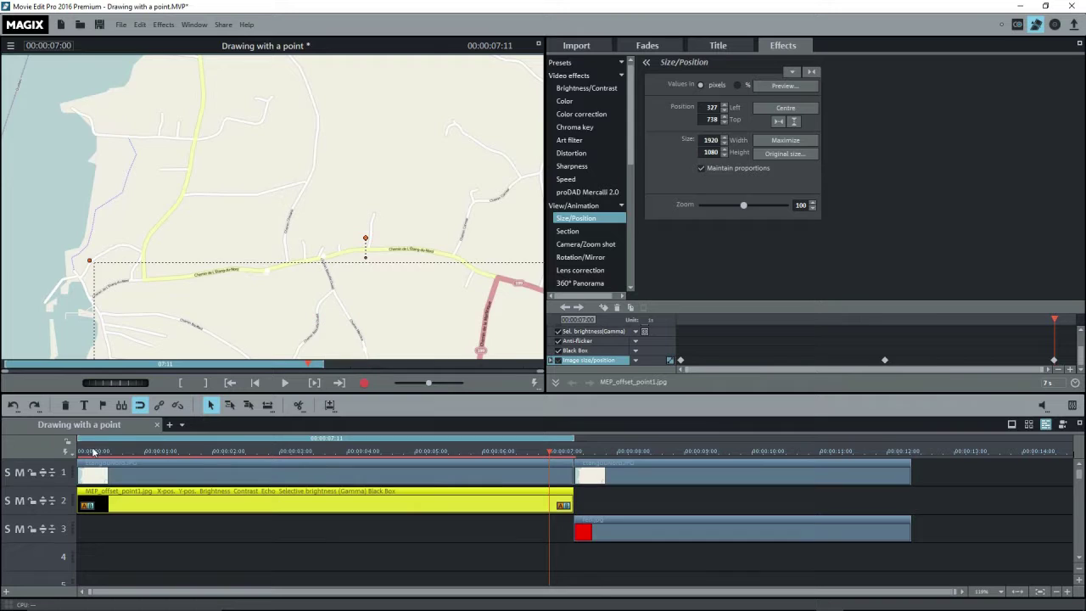
pyautogui.moveTo(94, 450); pyautogui.dragTo(361, 451)
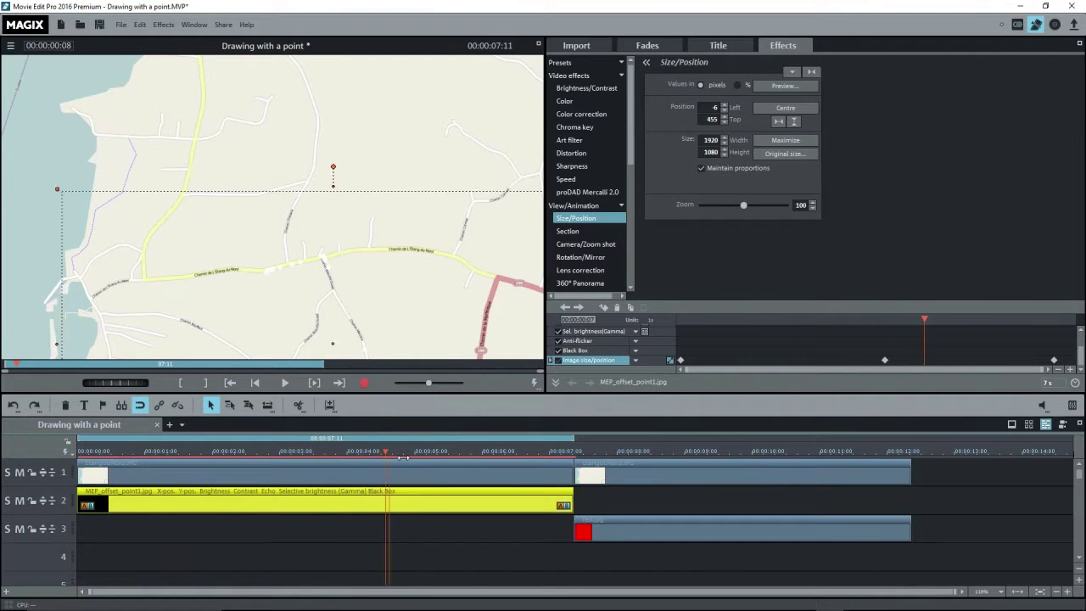
pyautogui.click(215, 451)
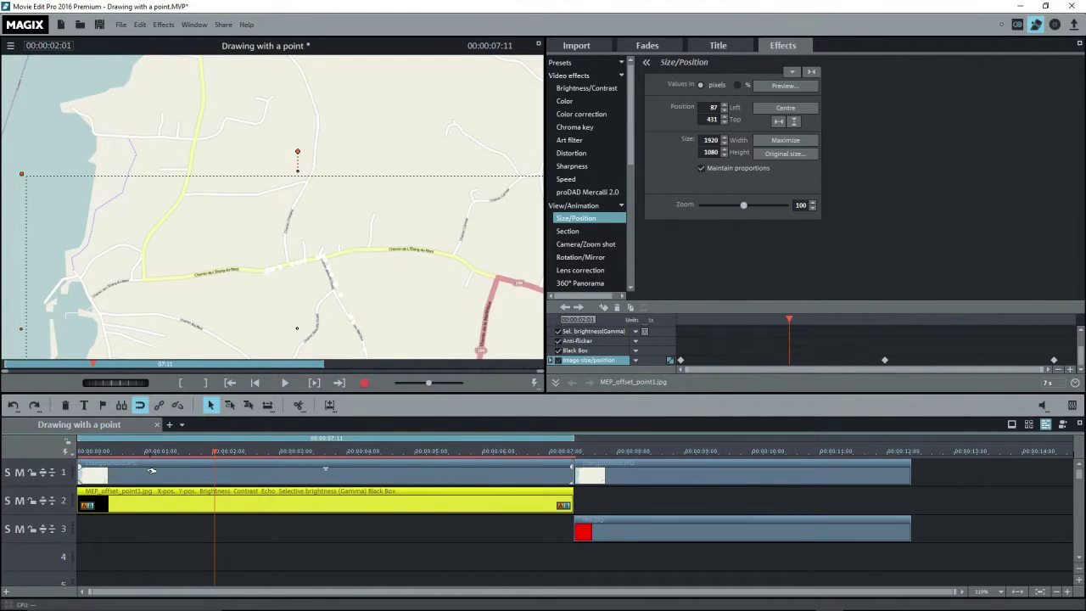
pyautogui.click(151, 471)
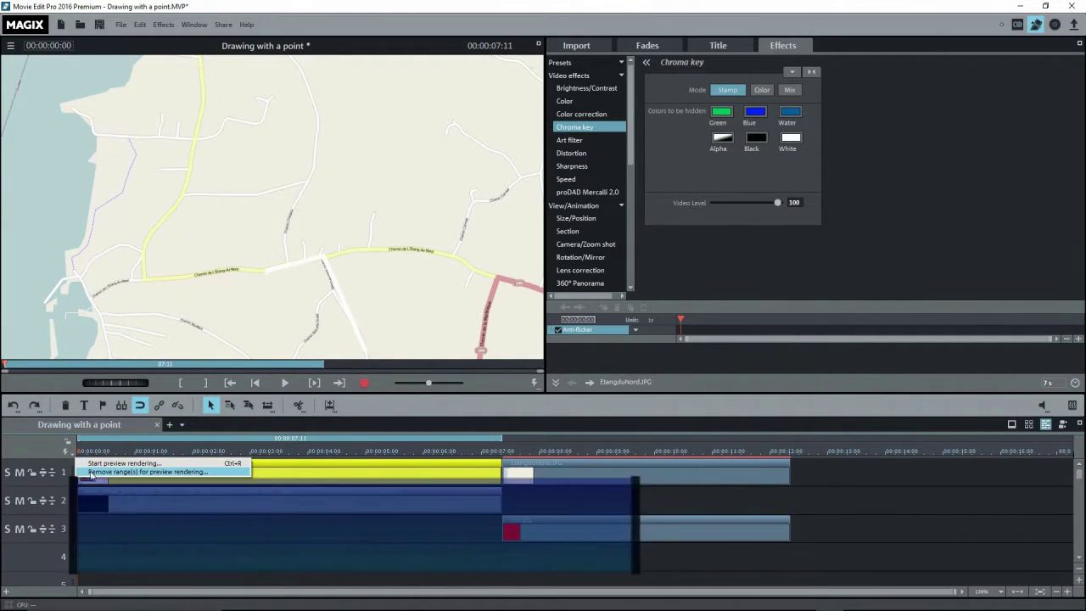
# Preview-render the timeline and play through to check the animation
pyautogui.click(65, 454)
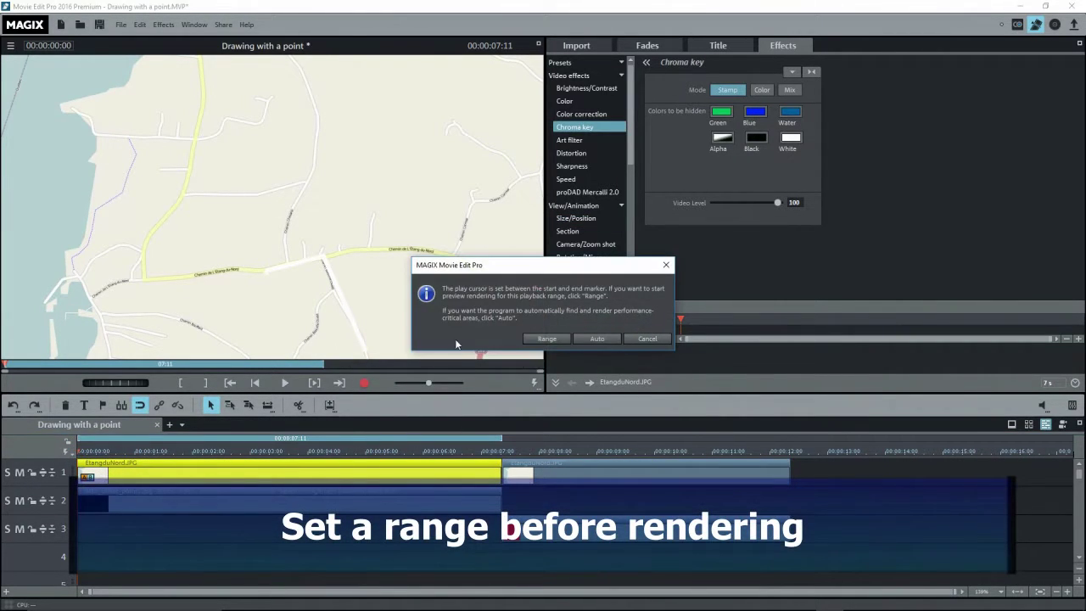
pyautogui.click(531, 339)
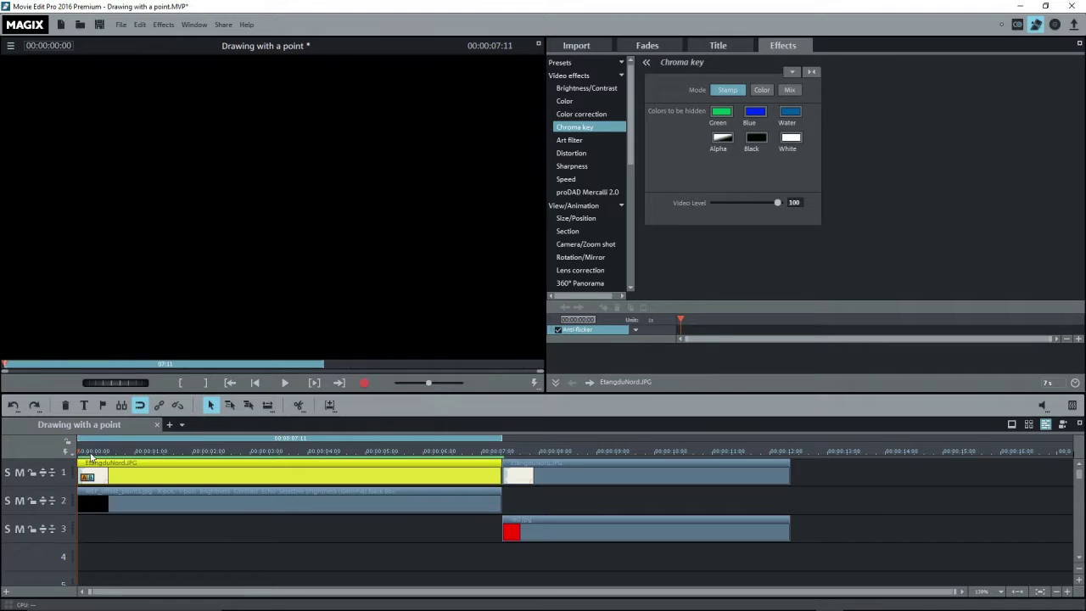
pyautogui.moveTo(87, 452)
pyautogui.mouseDown()
pyautogui.moveTo(471, 442)
pyautogui.moveTo(75, 441)
pyautogui.mouseUp()
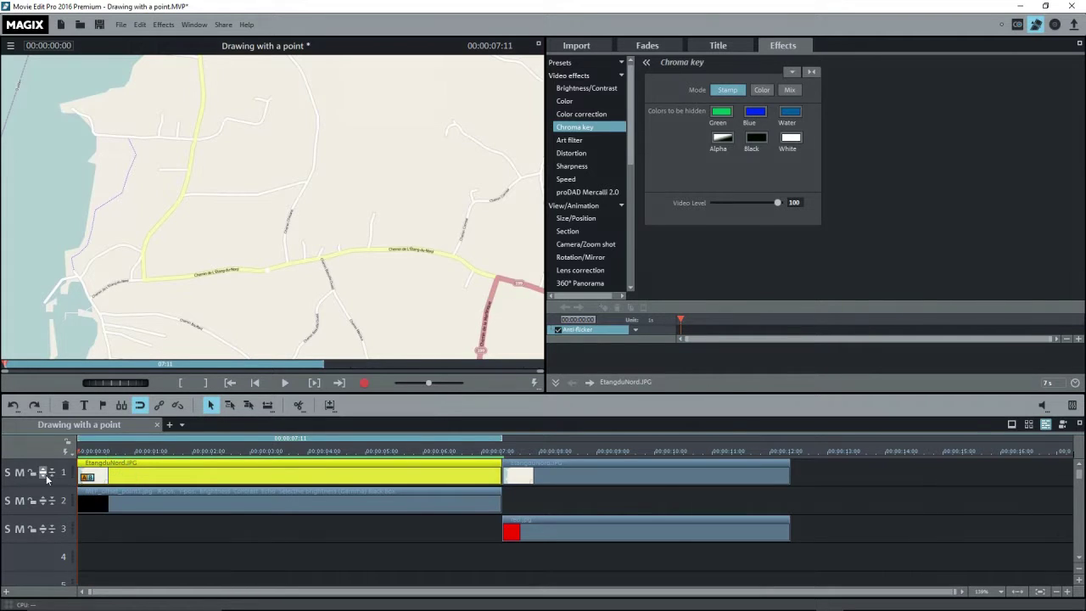
# Mute the map on track 1 and preview-render only the point clip's playback range
pyautogui.click(20, 473)
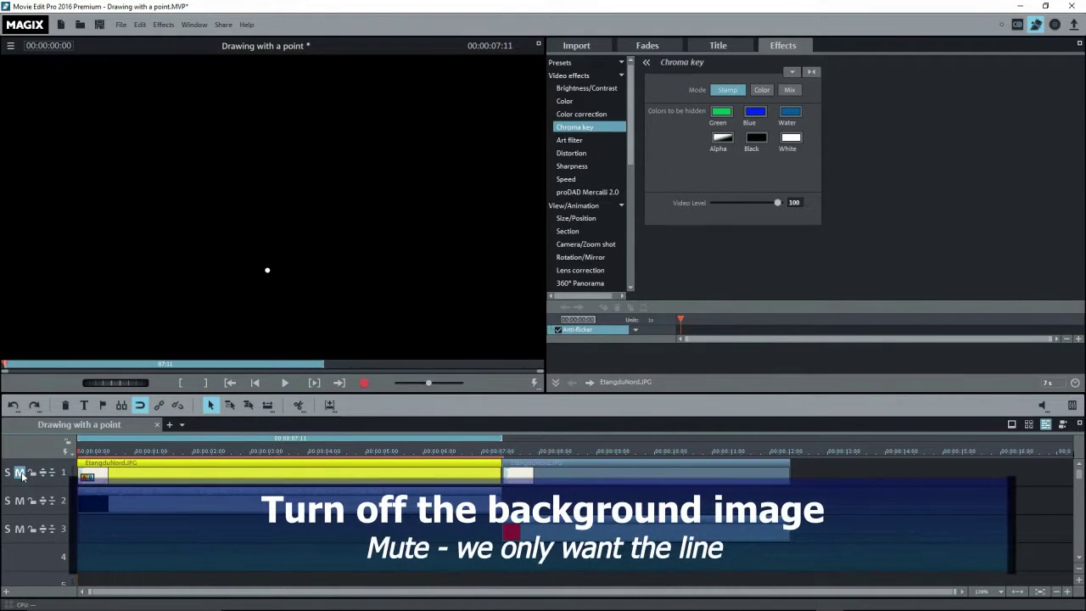
pyautogui.click(109, 451)
pyautogui.click(134, 499)
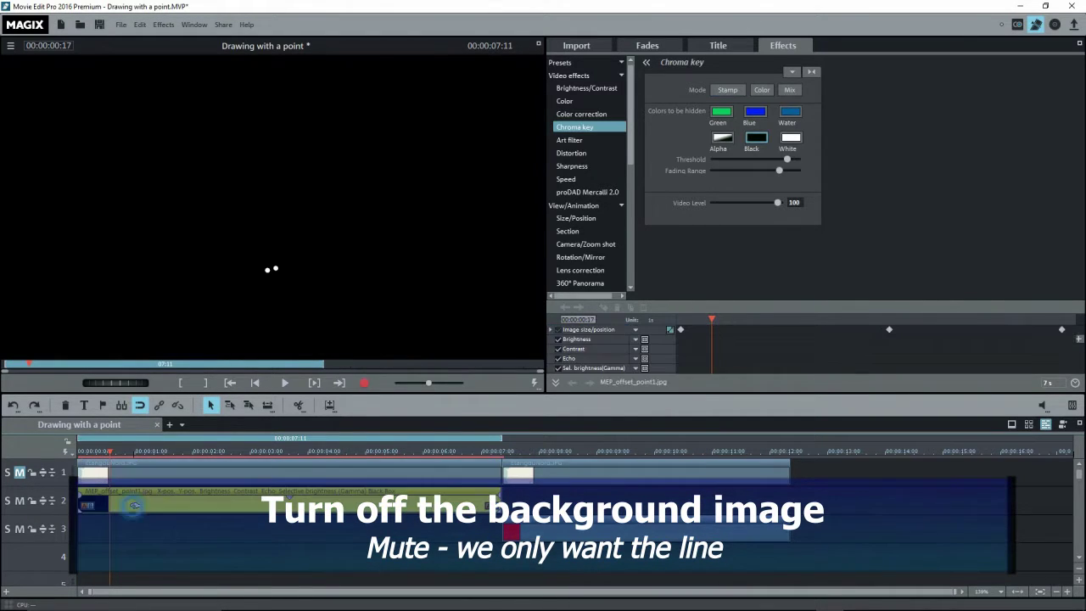
pyautogui.click(67, 451)
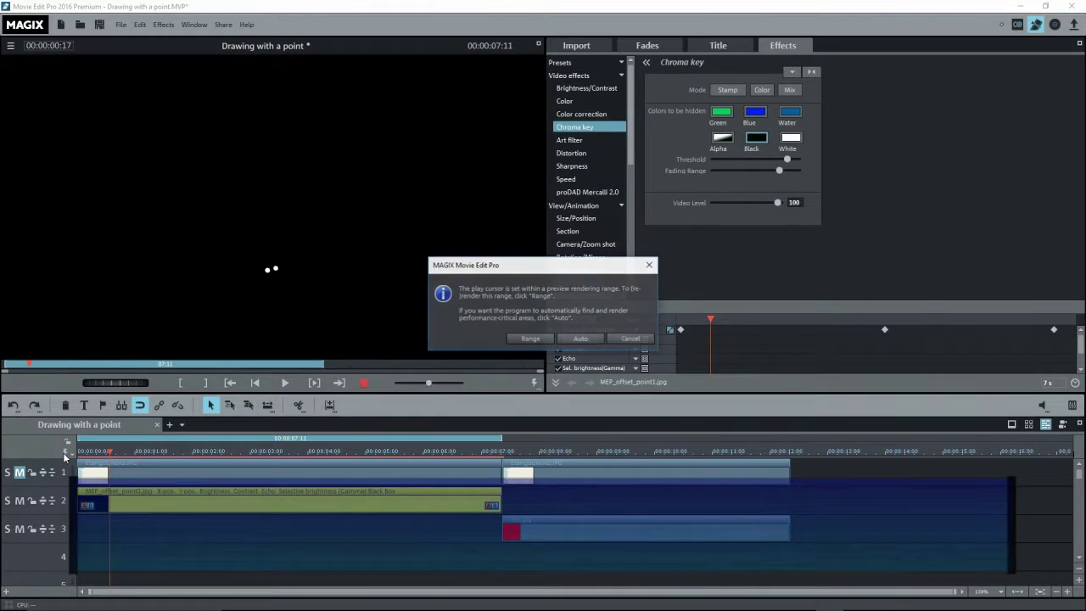
pyautogui.click(530, 339)
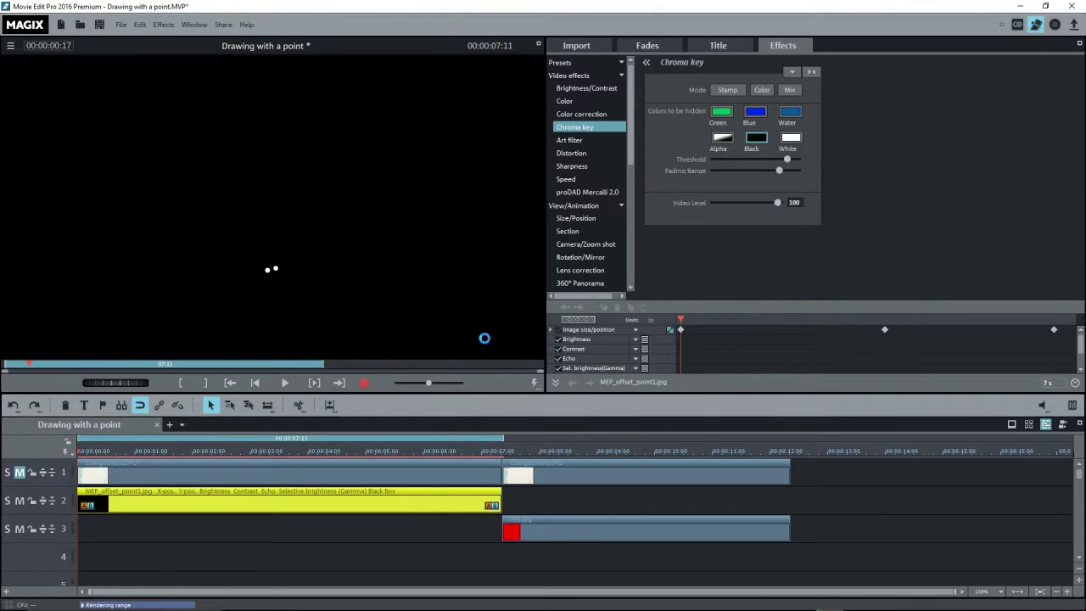
pyautogui.click(122, 25)
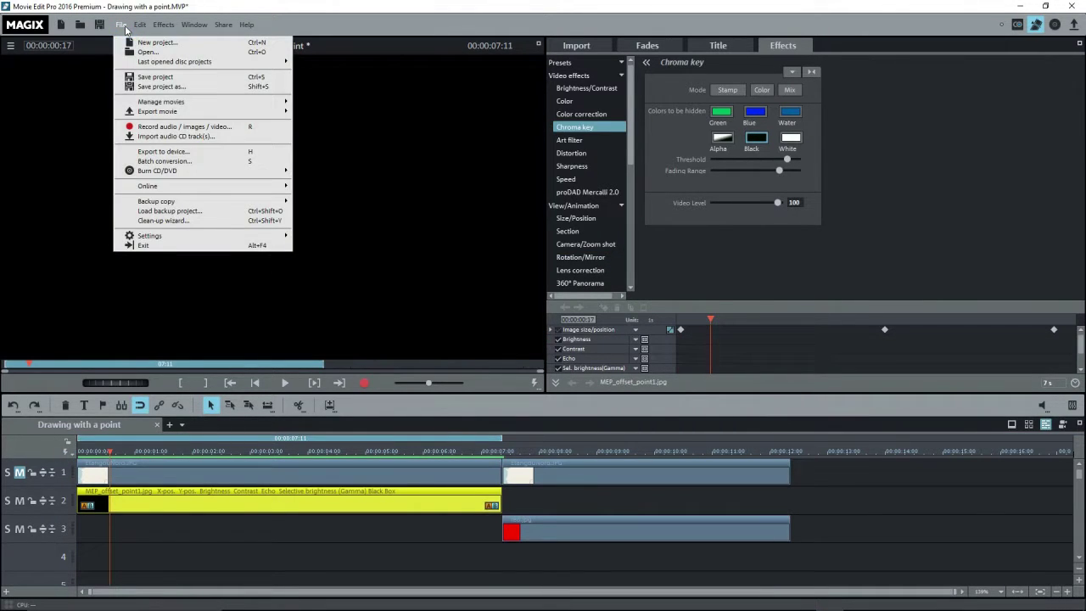
# Export only the selected range as a MAGIX video (MXV) file
pyautogui.moveTo(153, 113)
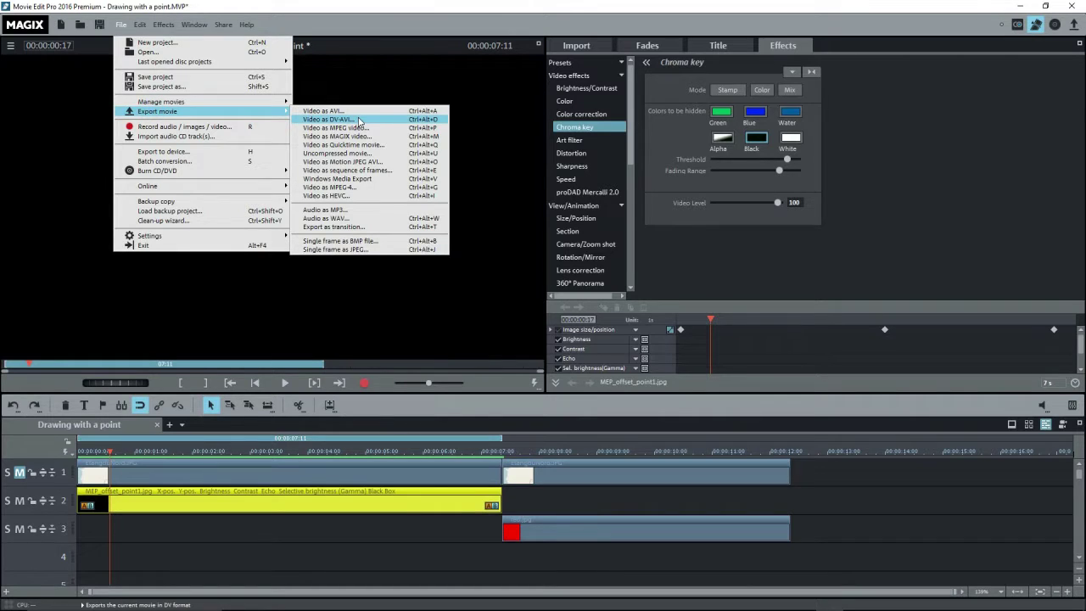
pyautogui.click(354, 137)
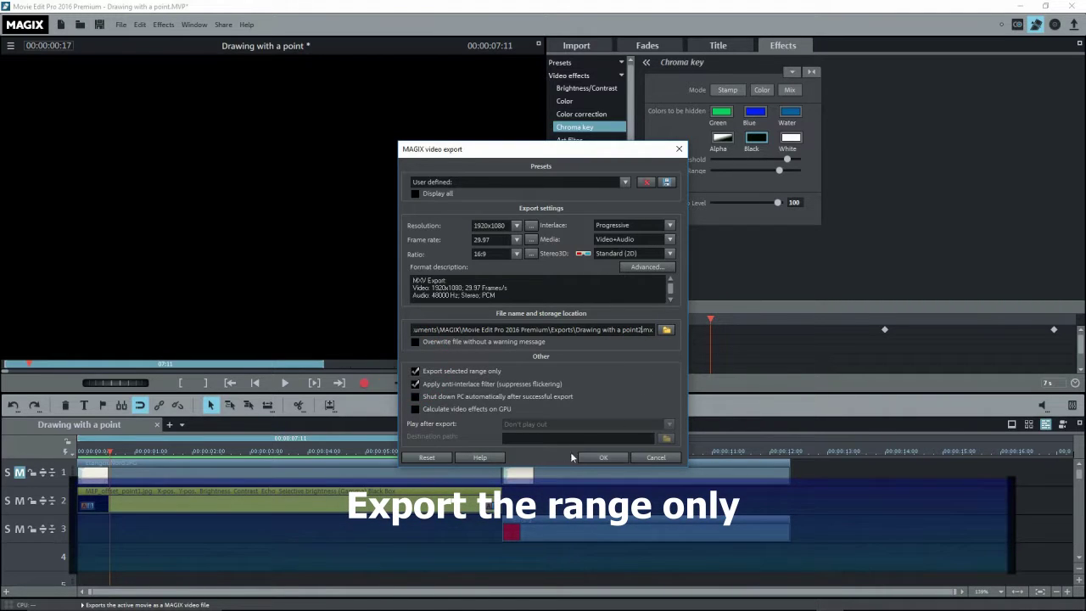
pyautogui.click(604, 458)
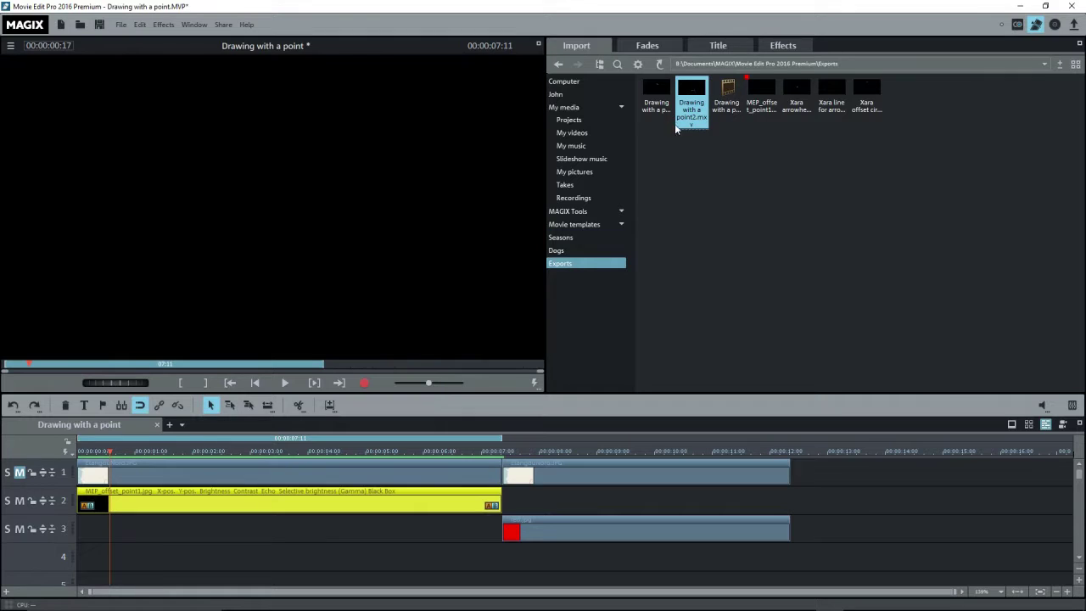
# Place Drawing with a point3.mxv on track 2 after the first clip
pyautogui.click(725, 85)
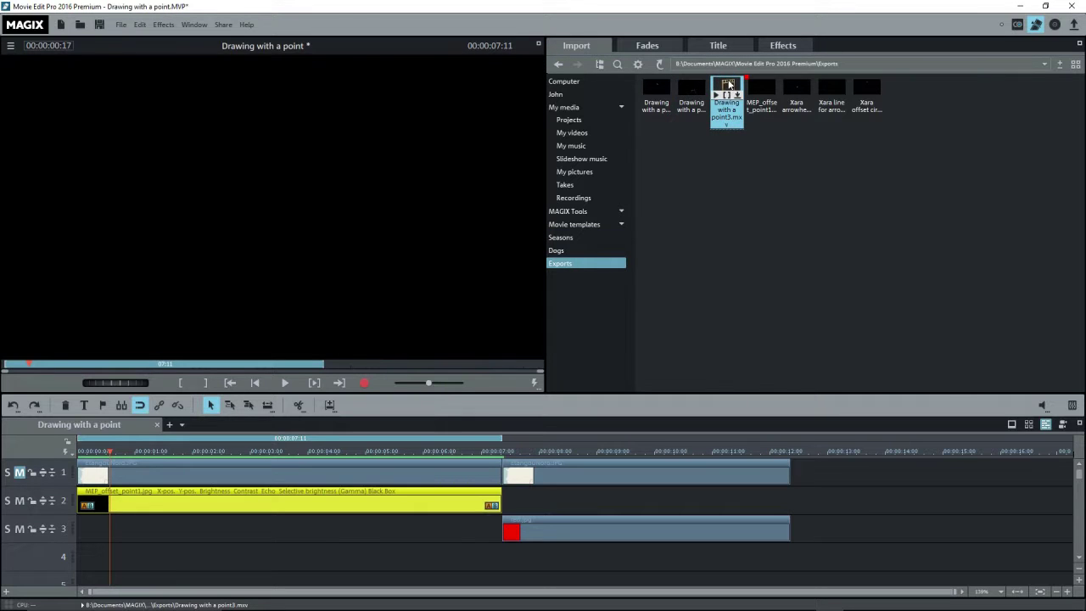
pyautogui.moveTo(728, 85)
pyautogui.mouseDown()
pyautogui.moveTo(572, 501)
pyautogui.moveTo(552, 500)
pyautogui.mouseUp()
pyautogui.click(510, 453)
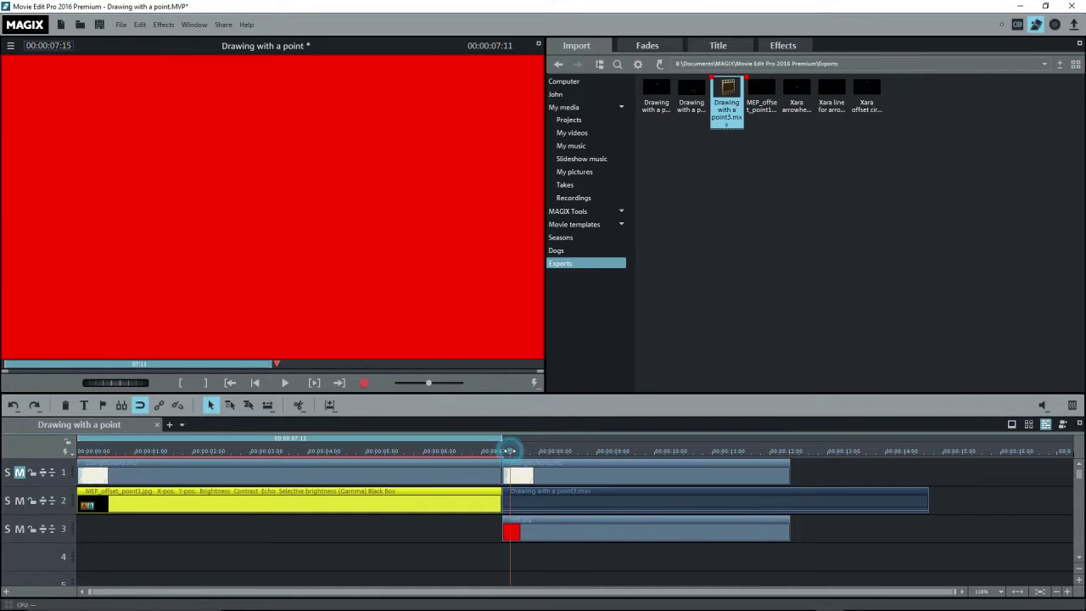
pyautogui.click(556, 496)
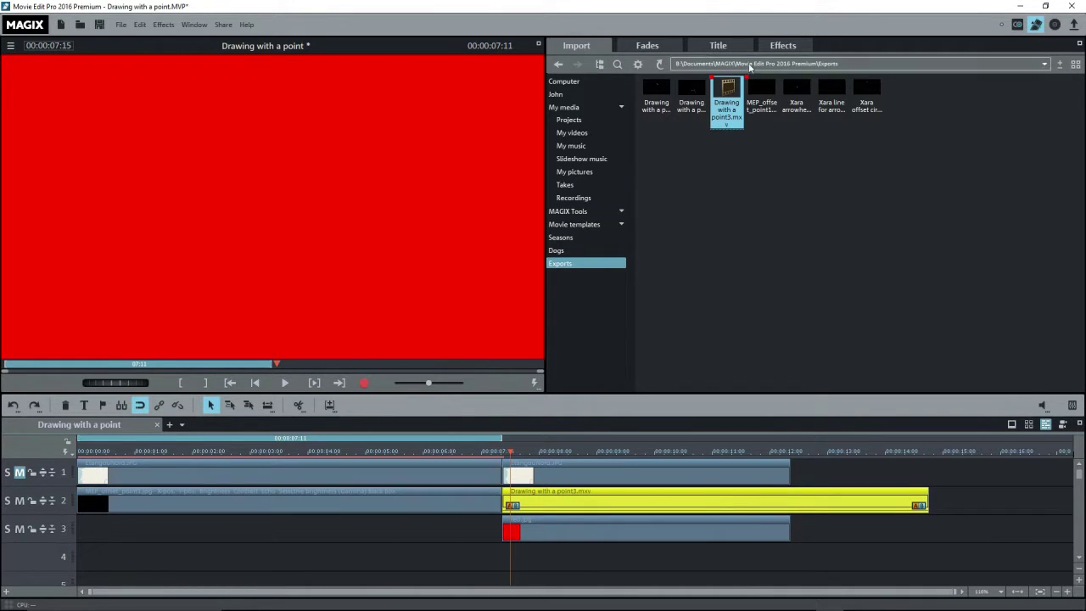
# Apply the Alpha chroma key to the drawing clip and unmute the track 1 map
pyautogui.click(783, 45)
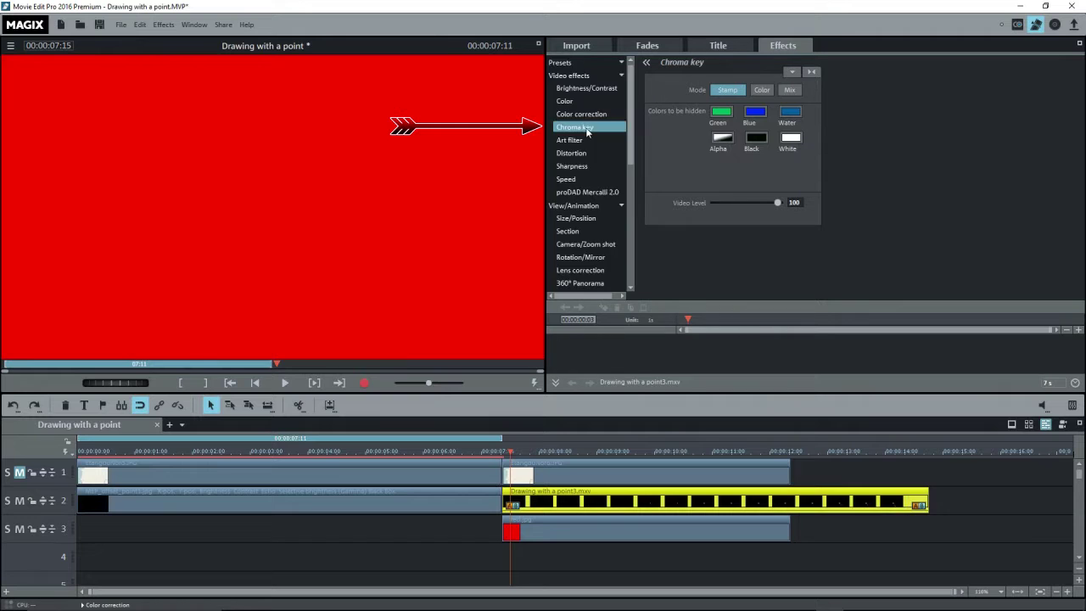
pyautogui.click(723, 140)
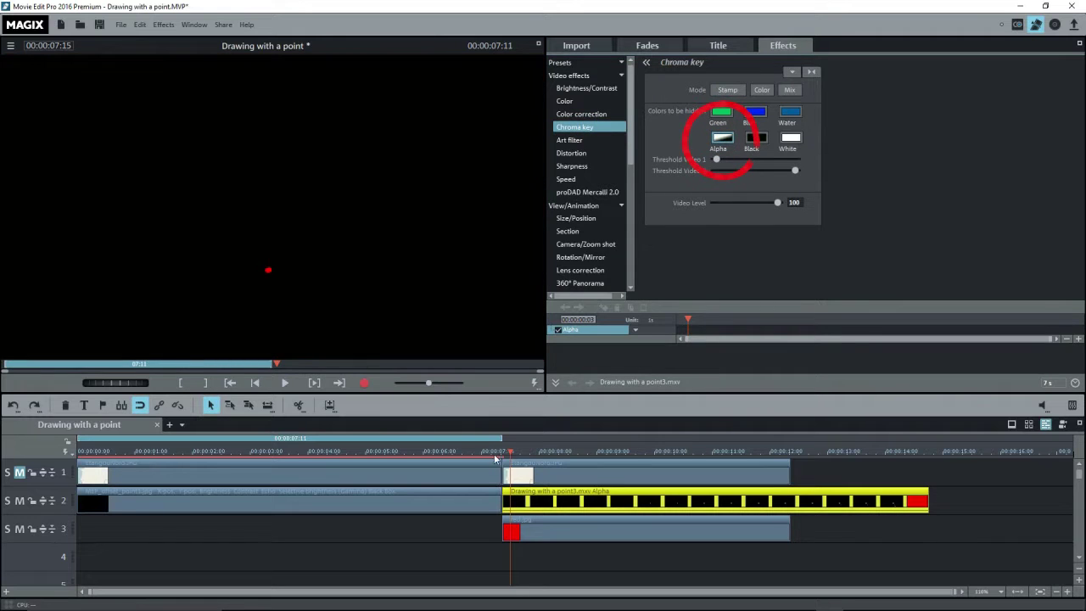
pyautogui.moveTo(507, 452)
pyautogui.mouseDown()
pyautogui.moveTo(741, 451)
pyautogui.moveTo(537, 451)
pyautogui.mouseUp()
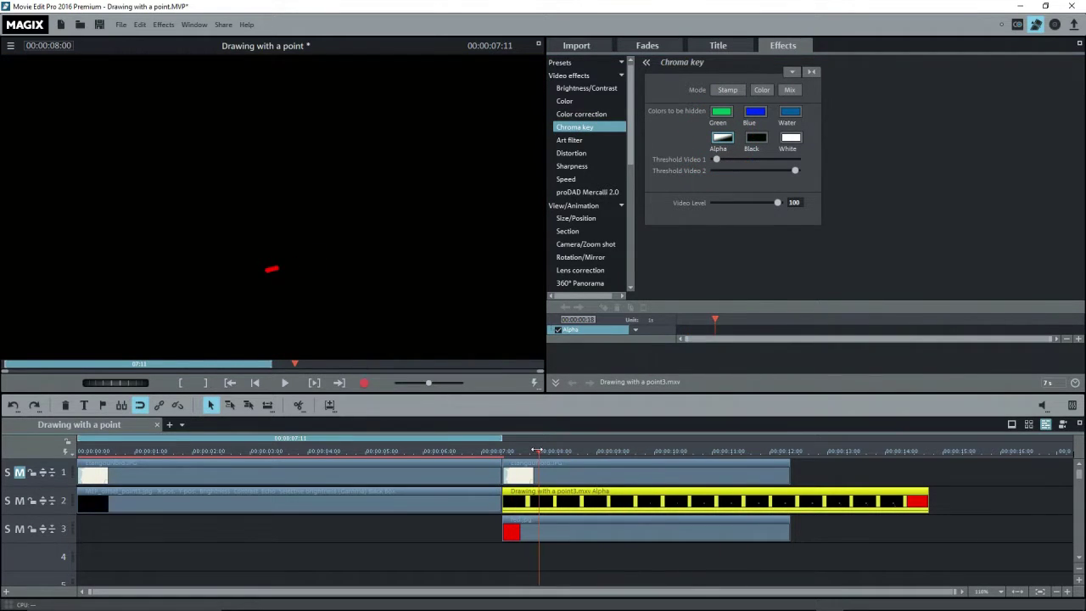
pyautogui.click(20, 472)
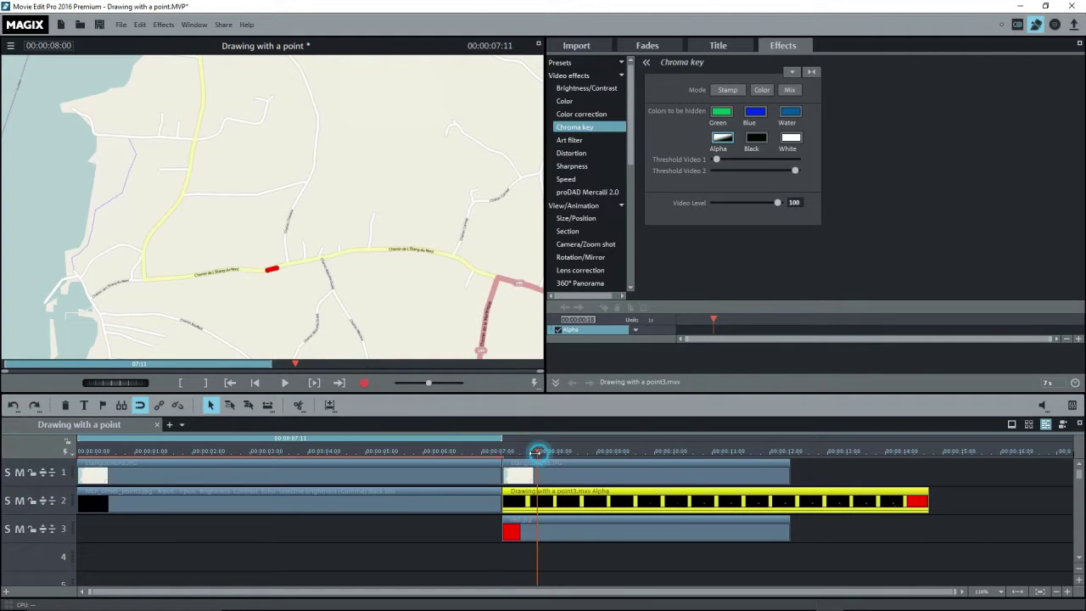
pyautogui.moveTo(536, 451)
pyautogui.mouseDown()
pyautogui.moveTo(509, 452)
pyautogui.moveTo(781, 451)
pyautogui.mouseUp()
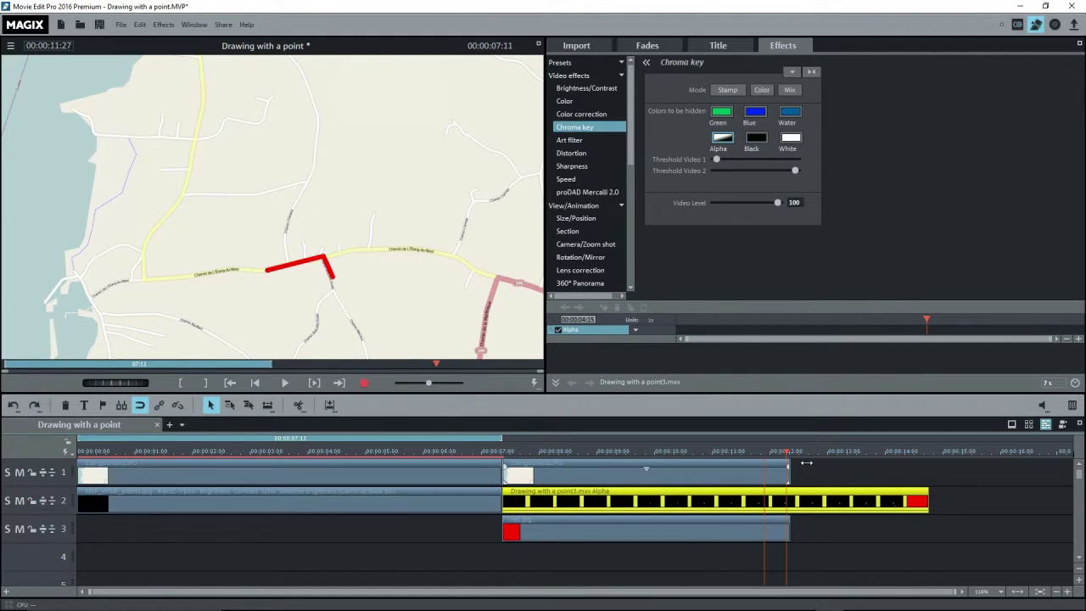
# Raise the drawing clip's speed factor to 1.51
pyautogui.click(708, 451)
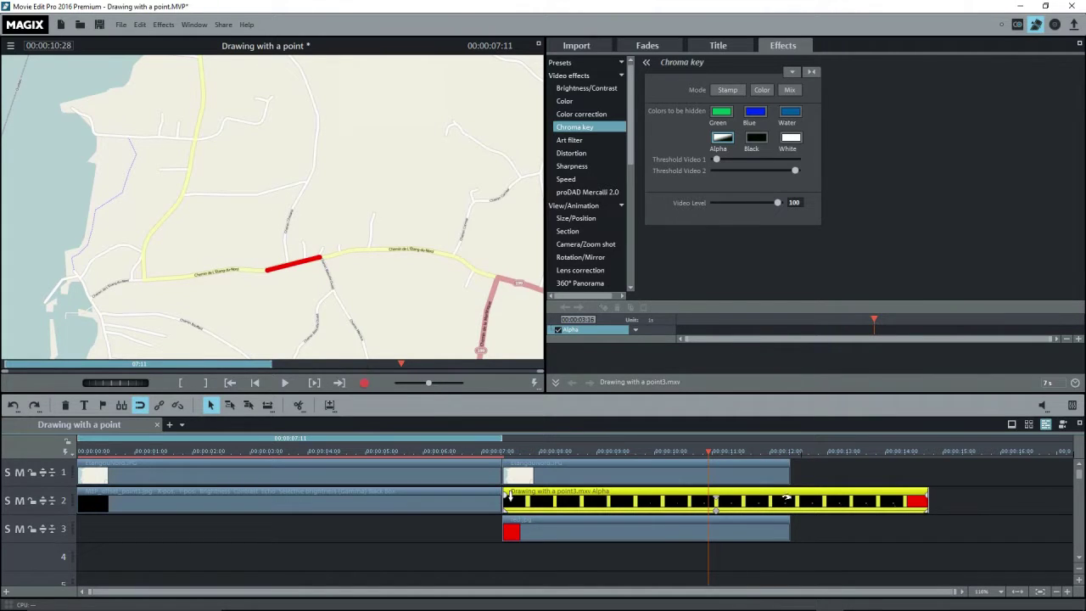
pyautogui.click(571, 181)
pyautogui.moveTo(717, 91); pyautogui.dragTo(730, 91)
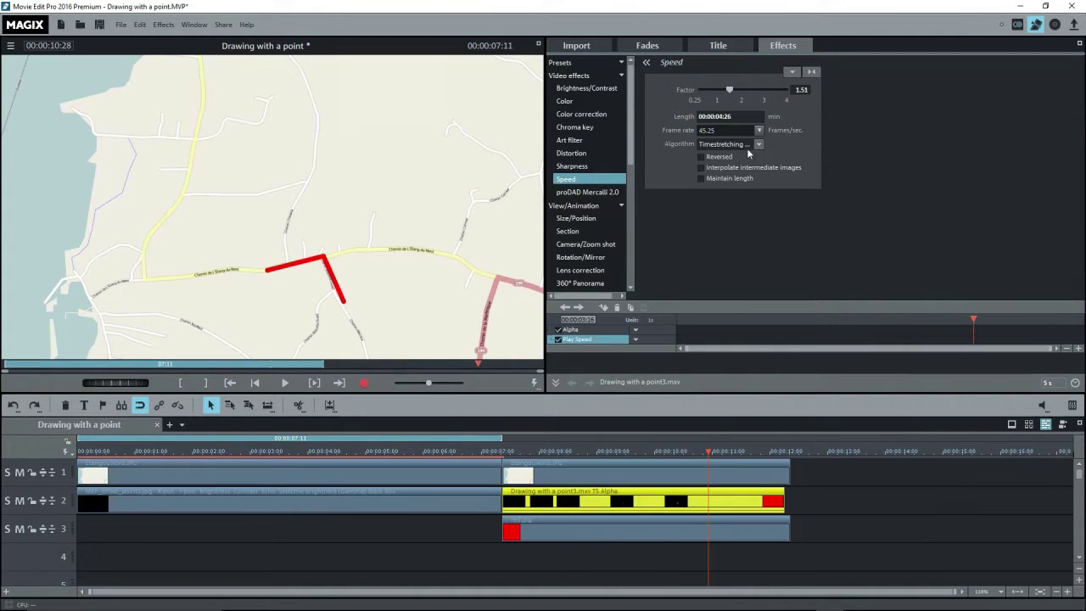
# Set a five-second playback range over the drawing clip, render it and play it
pyautogui.click(506, 455)
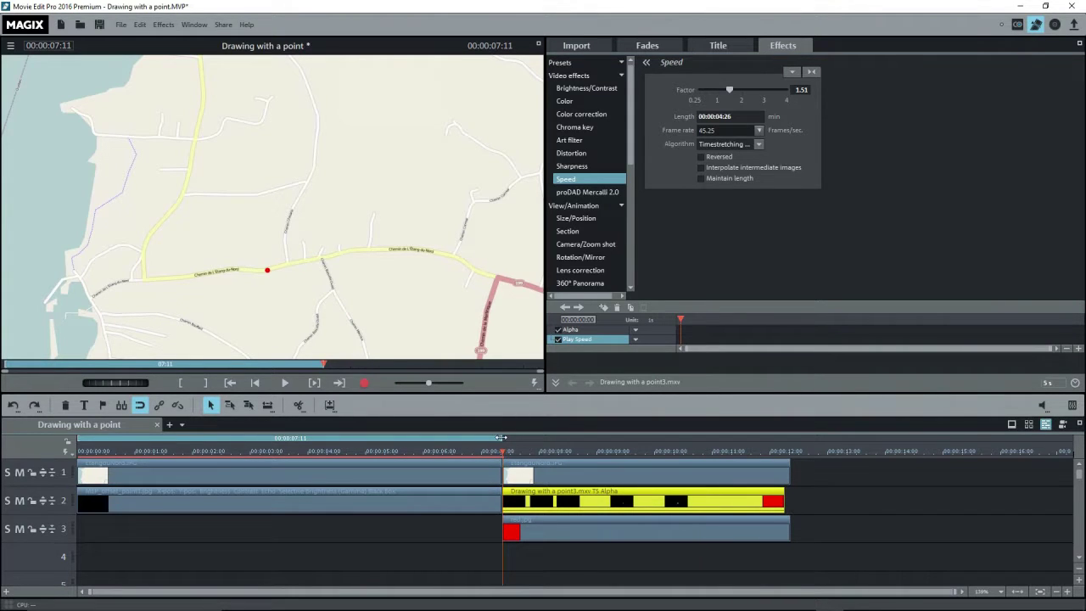
pyautogui.click(505, 441)
pyautogui.click(502, 442)
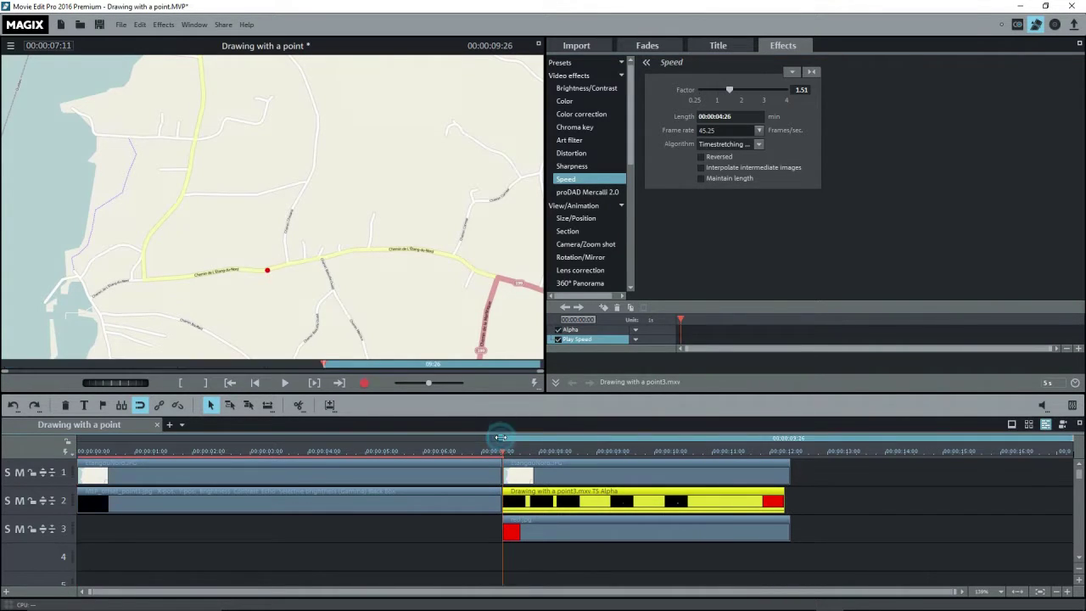
pyautogui.rightClick(788, 440)
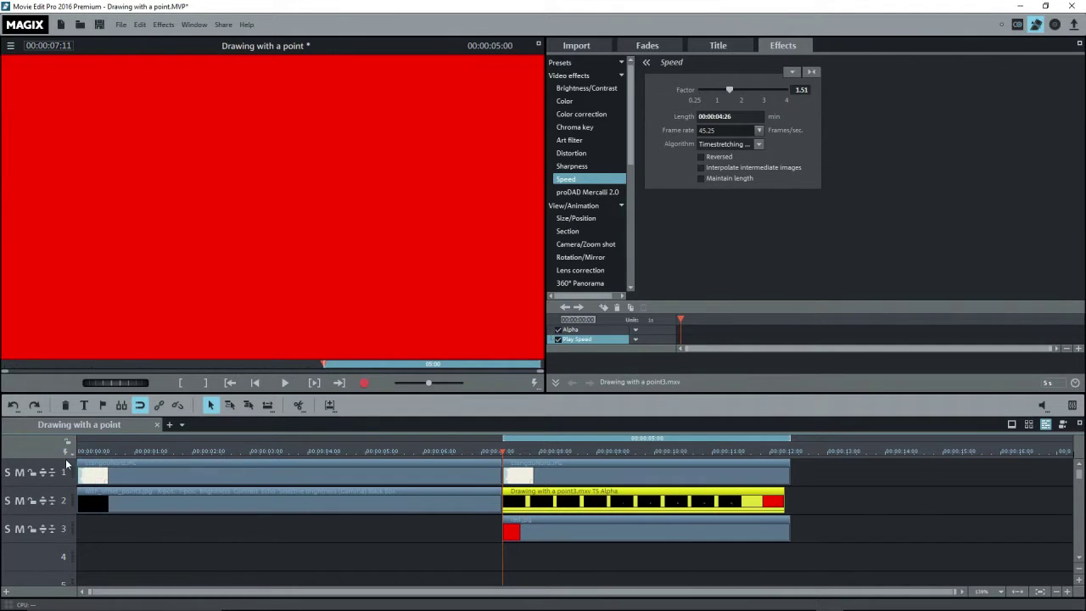
pyautogui.click(66, 451)
pyautogui.click(532, 342)
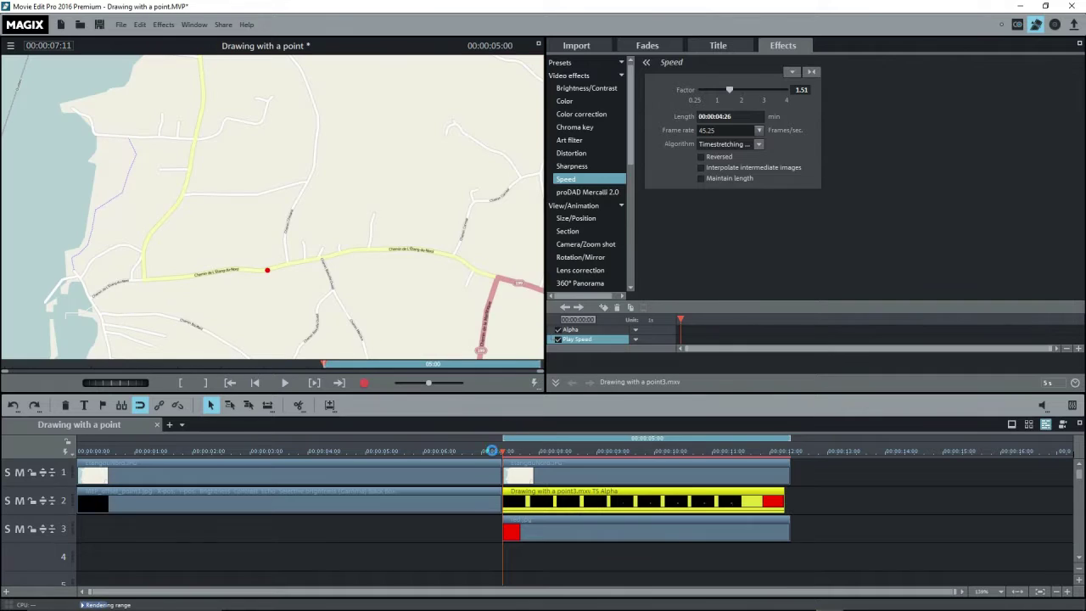
pyautogui.press('space')
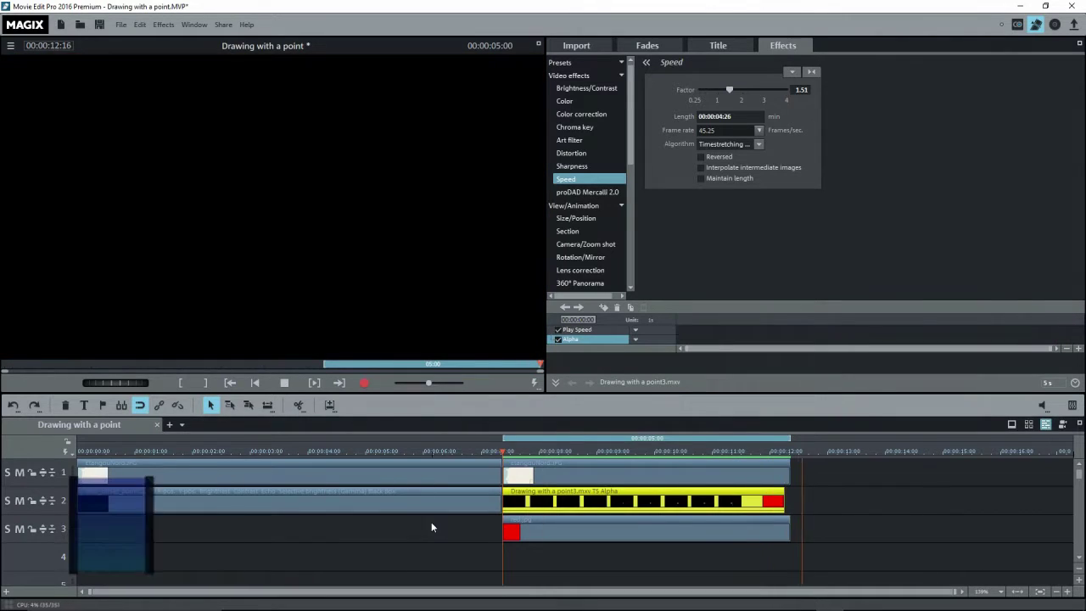
# Delete the later clips on tracks 1 to 3 and the track 1 map clip
pyautogui.click(577, 558)
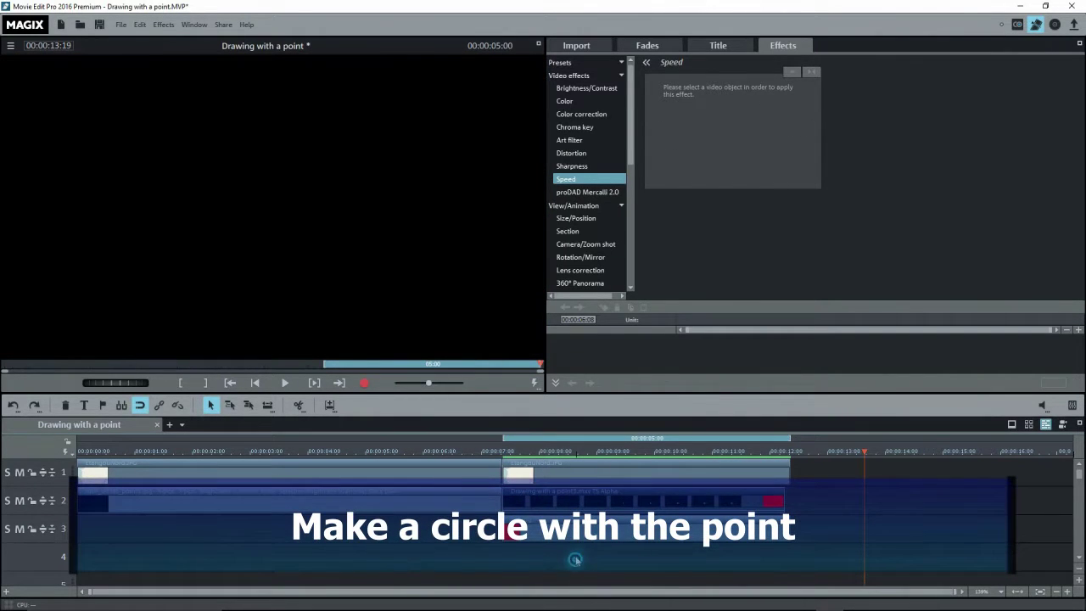
pyautogui.moveTo(577, 562); pyautogui.dragTo(592, 476)
pyautogui.press('Delete')
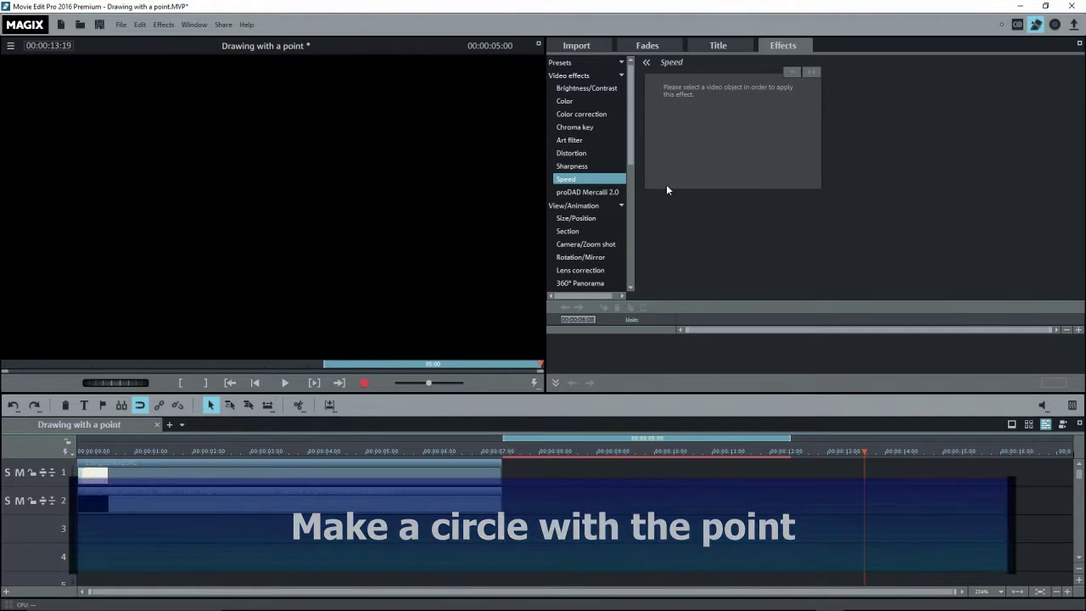
pyautogui.click(284, 474)
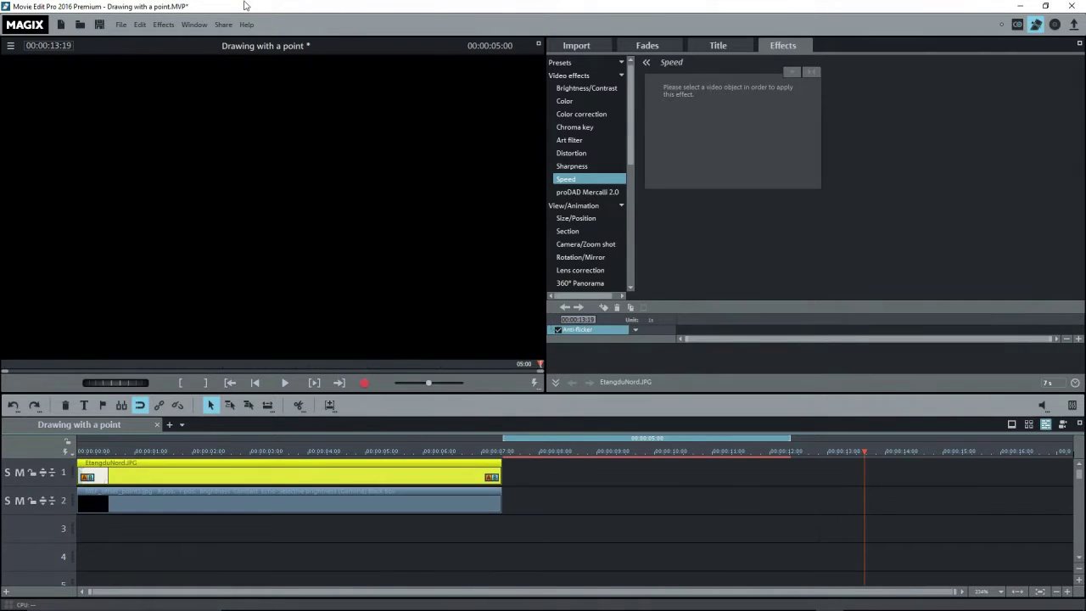
pyautogui.press('Delete')
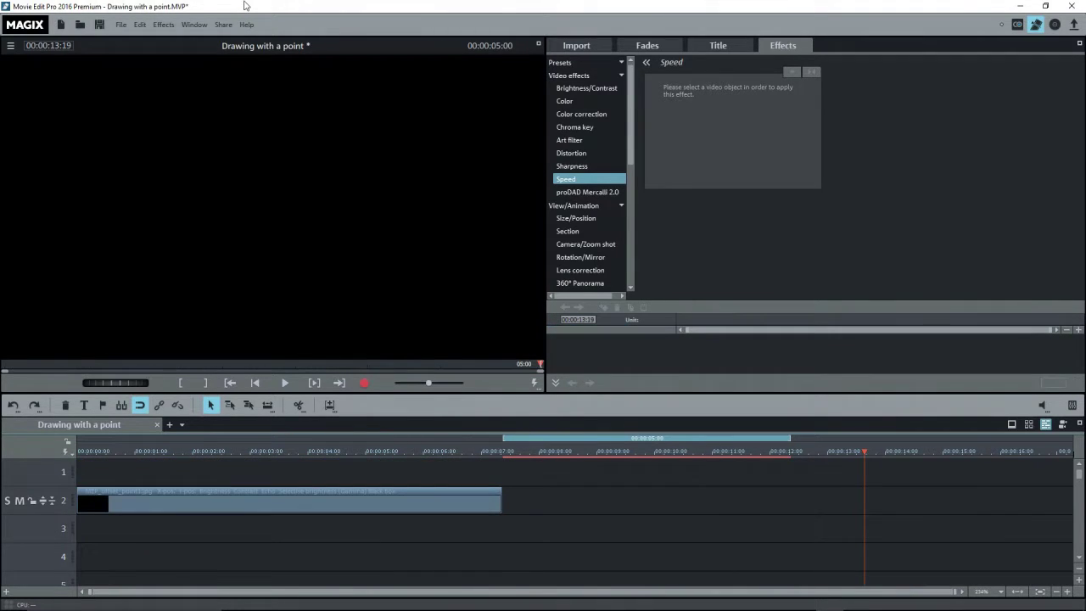
# Reset the point clip's size and position to 0/0
pyautogui.click(161, 502)
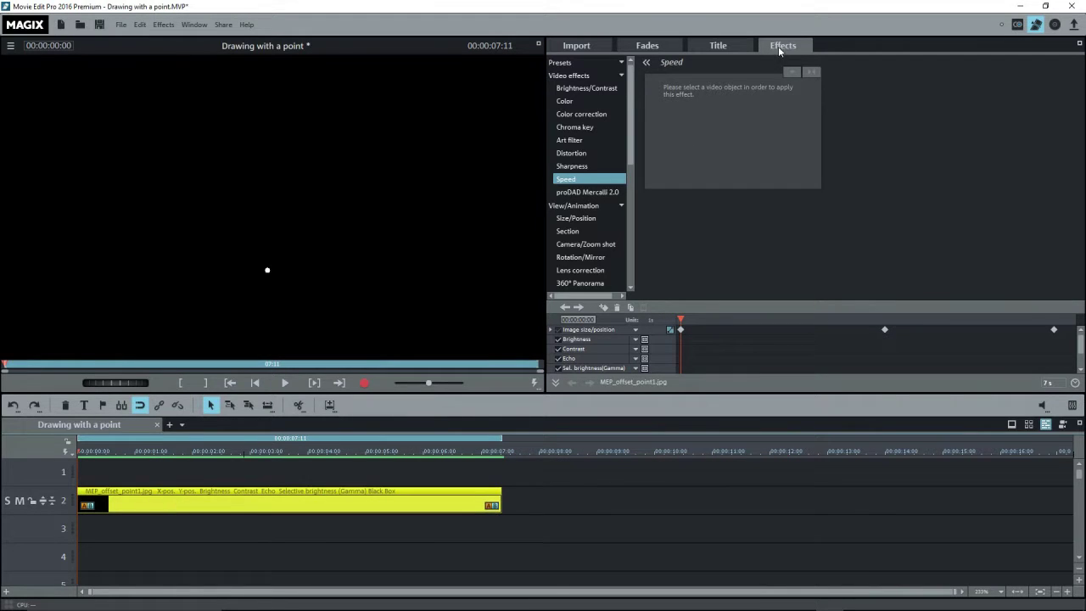
pyautogui.click(576, 218)
pyautogui.click(811, 73)
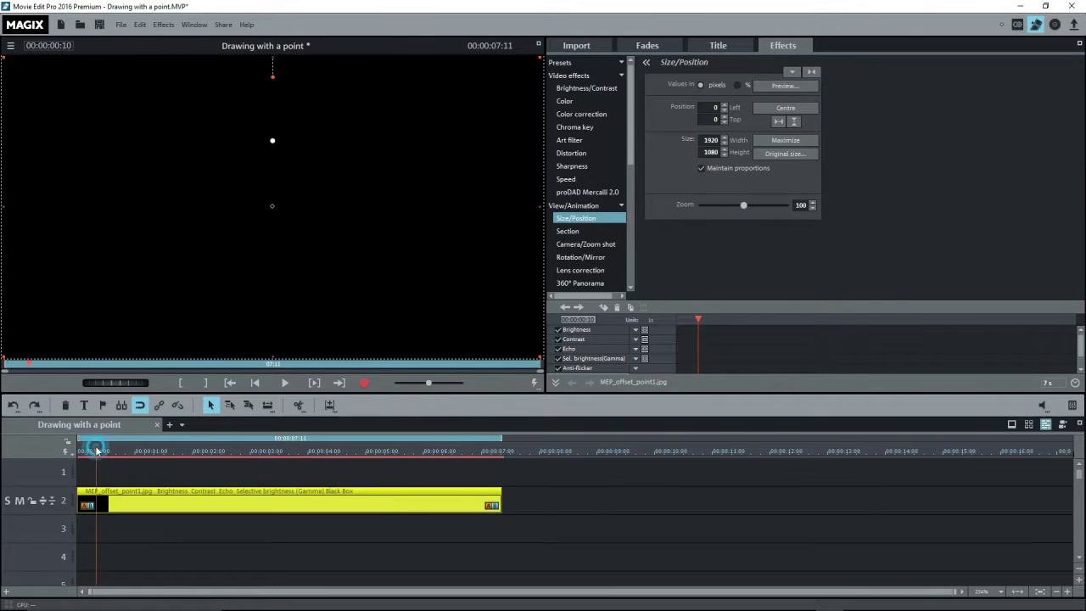
# Keyframe the point clip to rotate to 380 degrees at its end, then scrub to check
pyautogui.moveTo(99, 456)
pyautogui.mouseDown()
pyautogui.moveTo(437, 447)
pyautogui.moveTo(15, 438)
pyautogui.mouseUp()
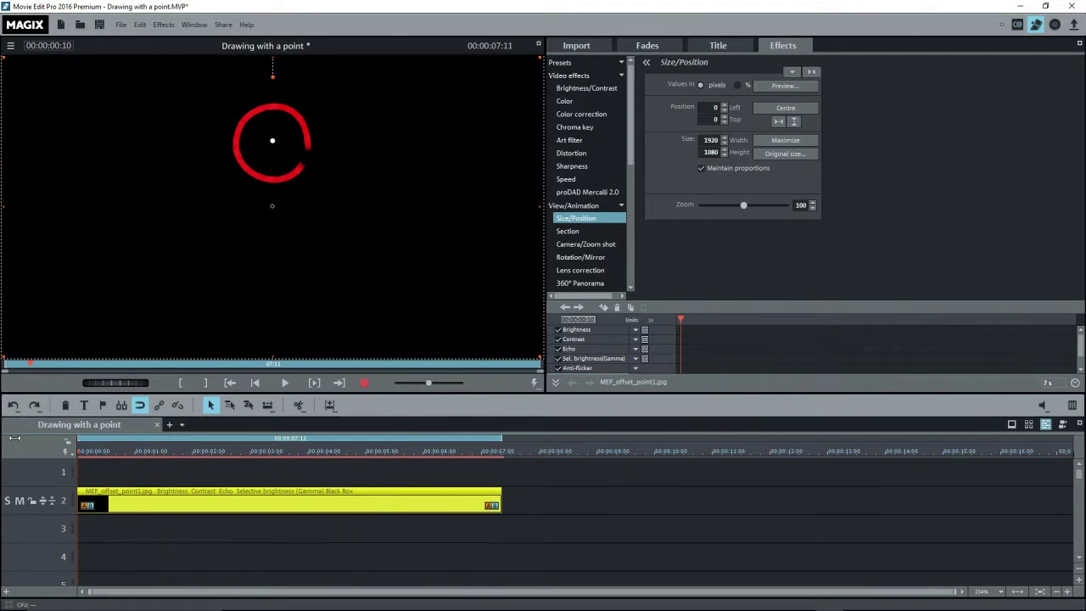
pyautogui.click(597, 260)
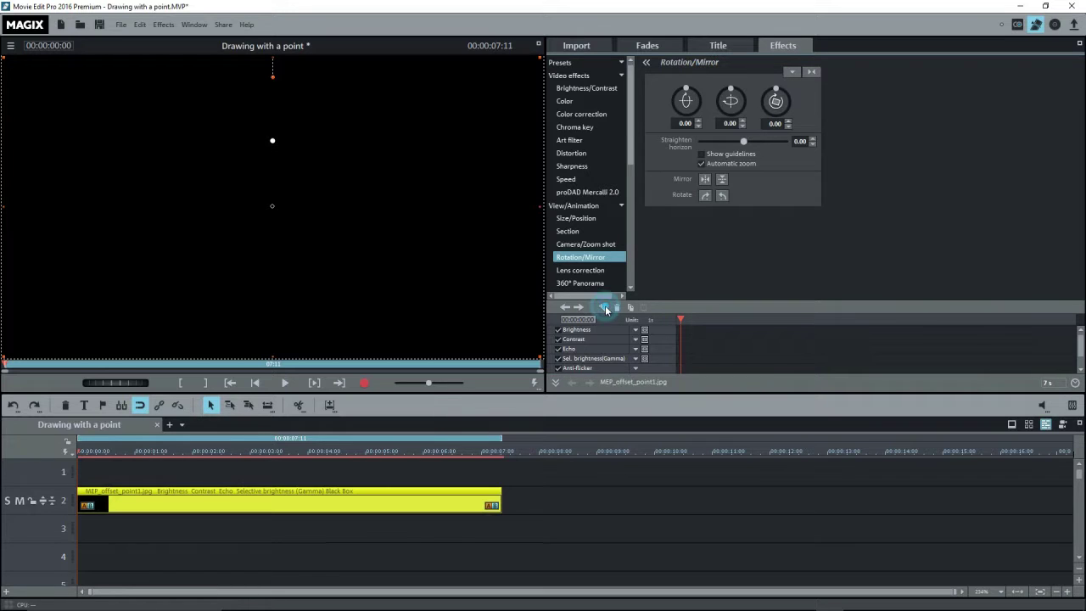
pyautogui.scroll(-2, 1081, 343)
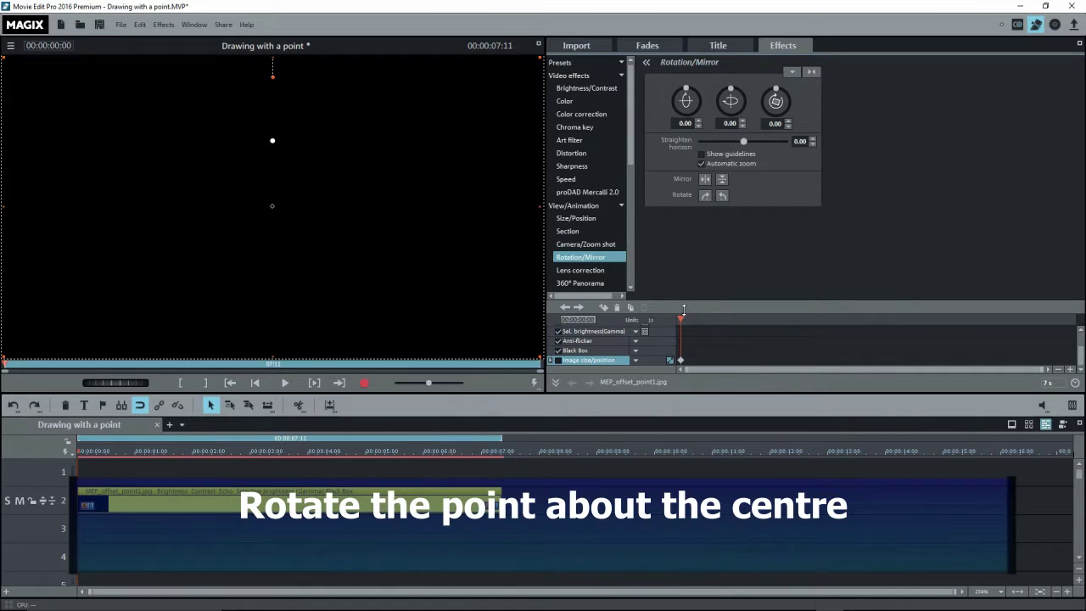
pyautogui.moveTo(680, 319); pyautogui.dragTo(1075, 314)
pyautogui.doubleClick(774, 124)
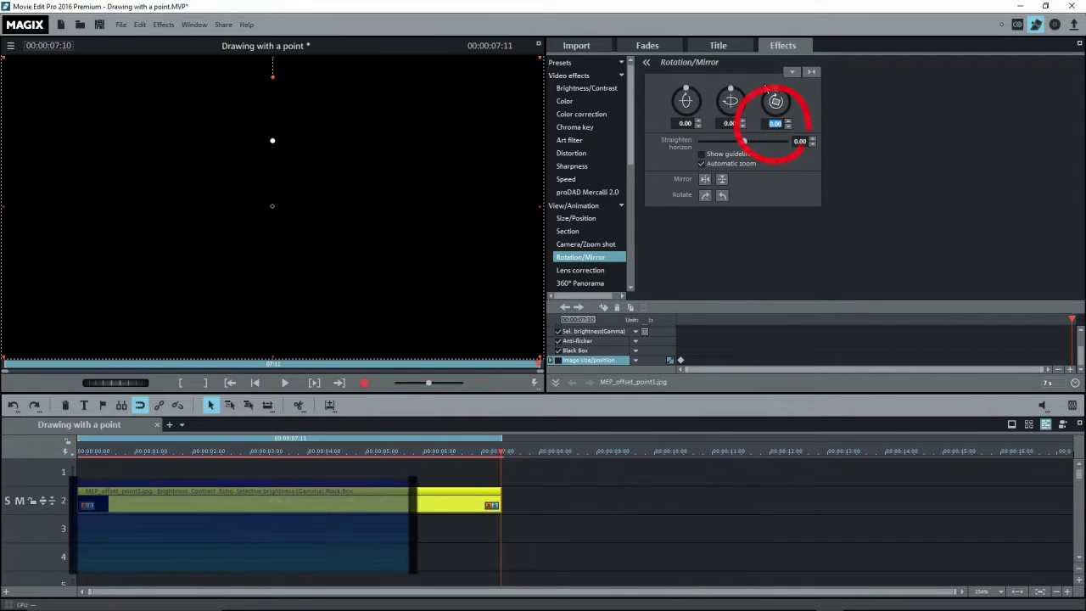
pyautogui.write('380')
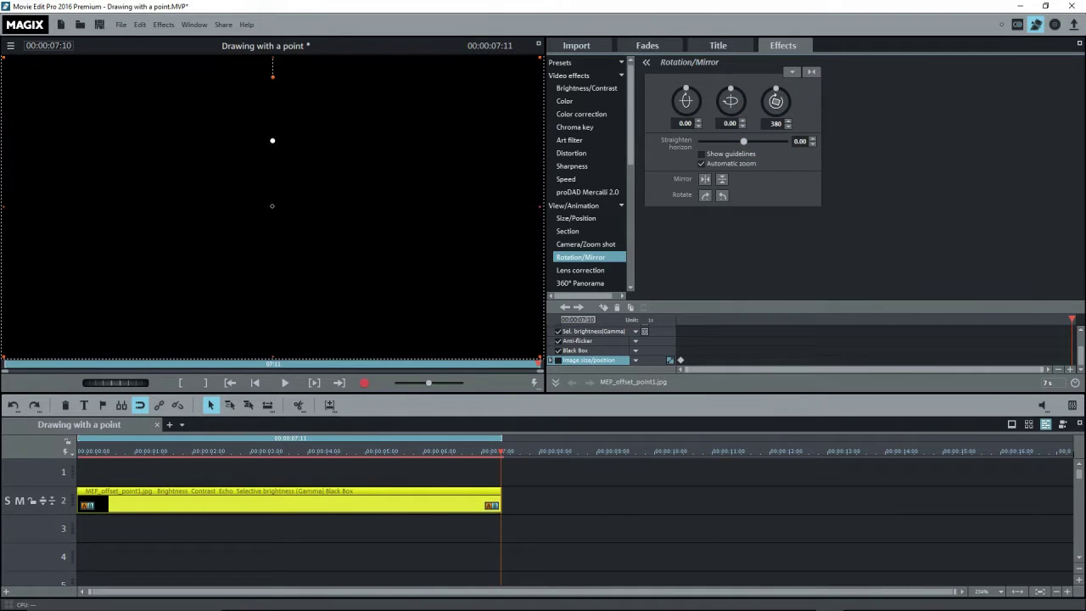
pyautogui.press('Return')
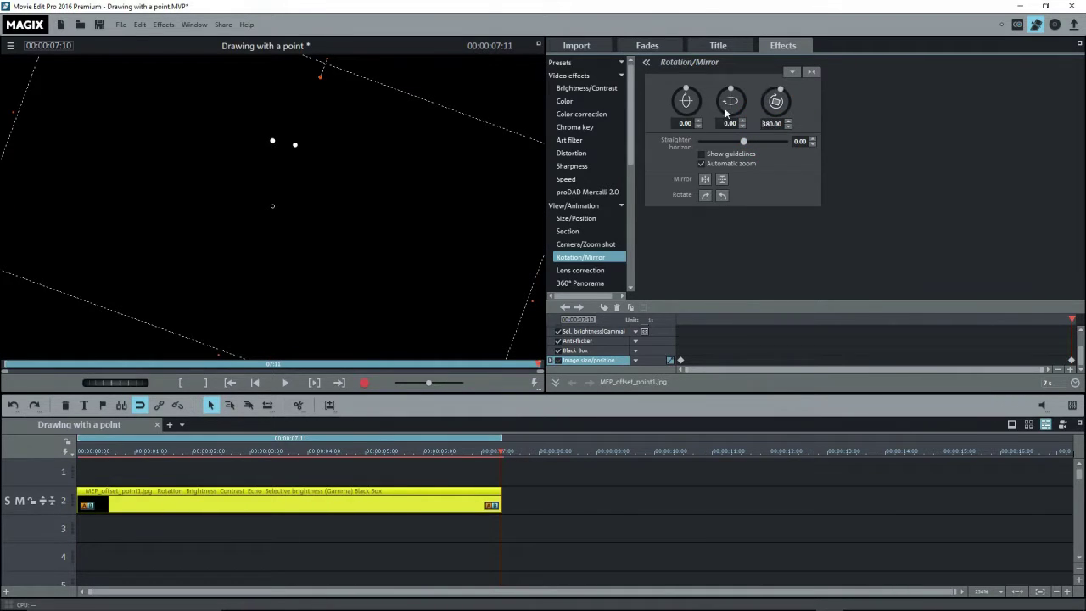
pyautogui.moveTo(96, 456); pyautogui.dragTo(139, 452)
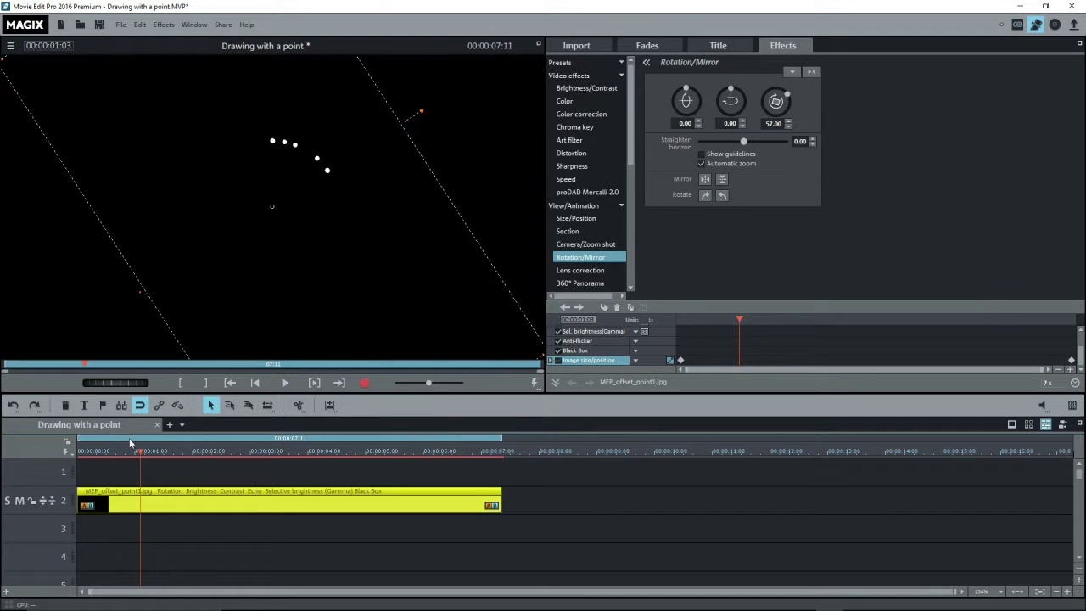
pyautogui.moveTo(139, 451); pyautogui.dragTo(74, 452)
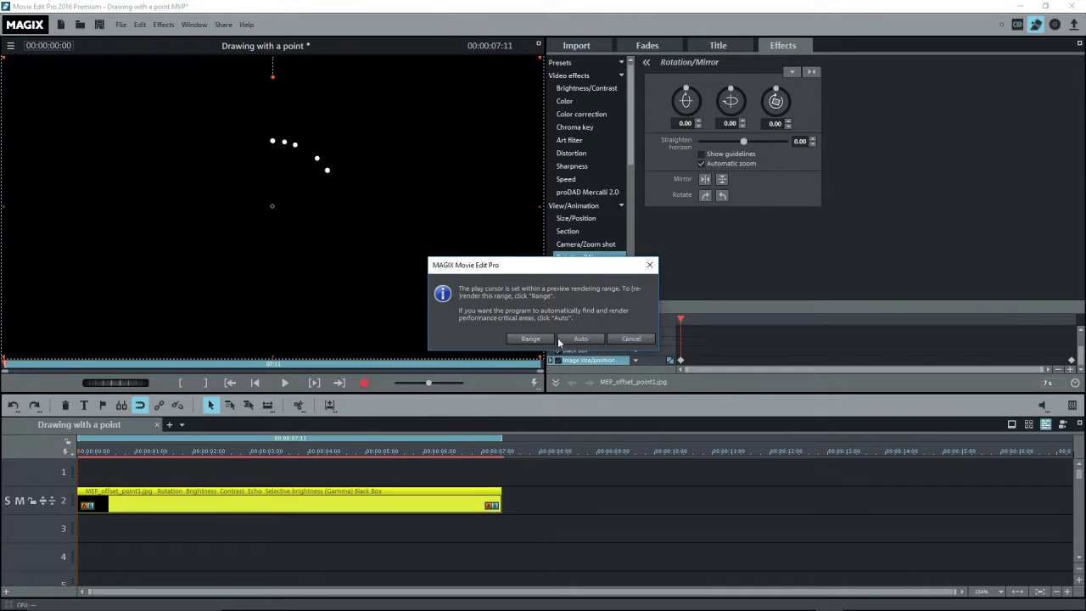
# Render and play the circle preview, then change the end rotation to 1080 degrees
pyautogui.click(517, 337)
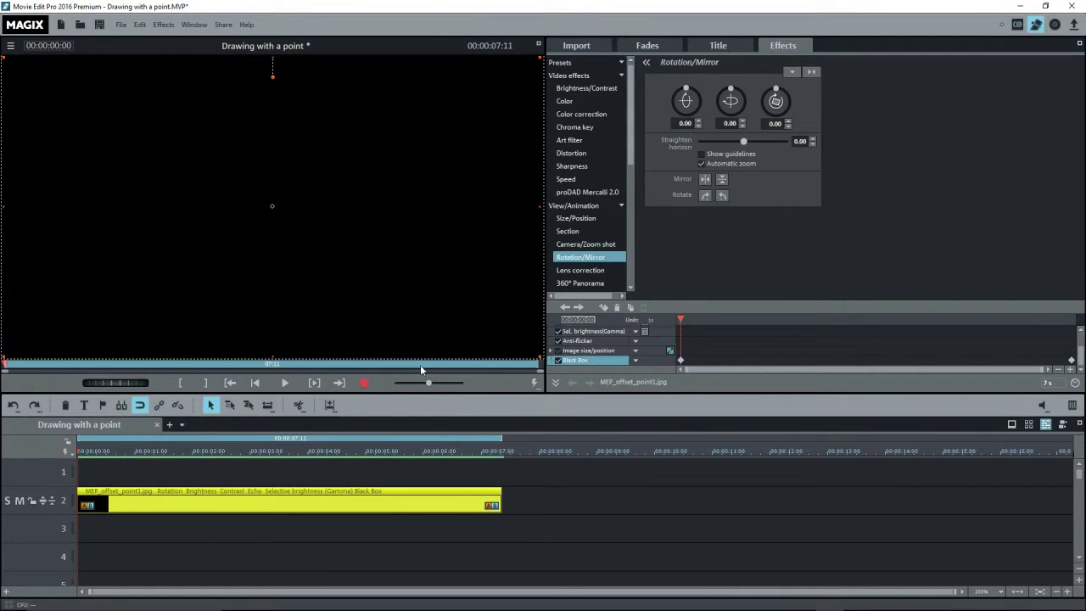
pyautogui.press('space')
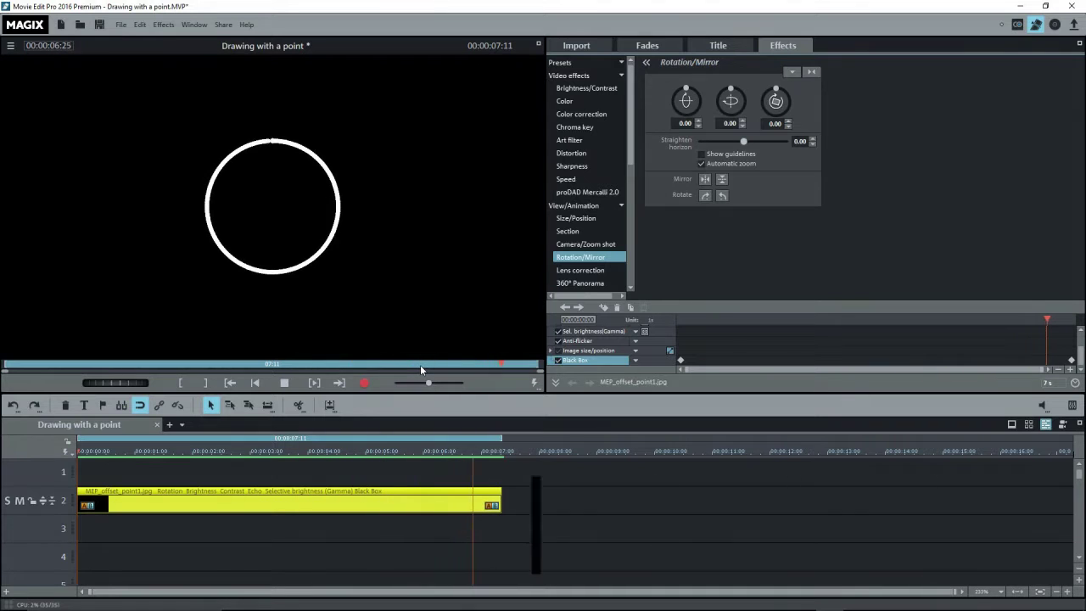
pyautogui.click(776, 101)
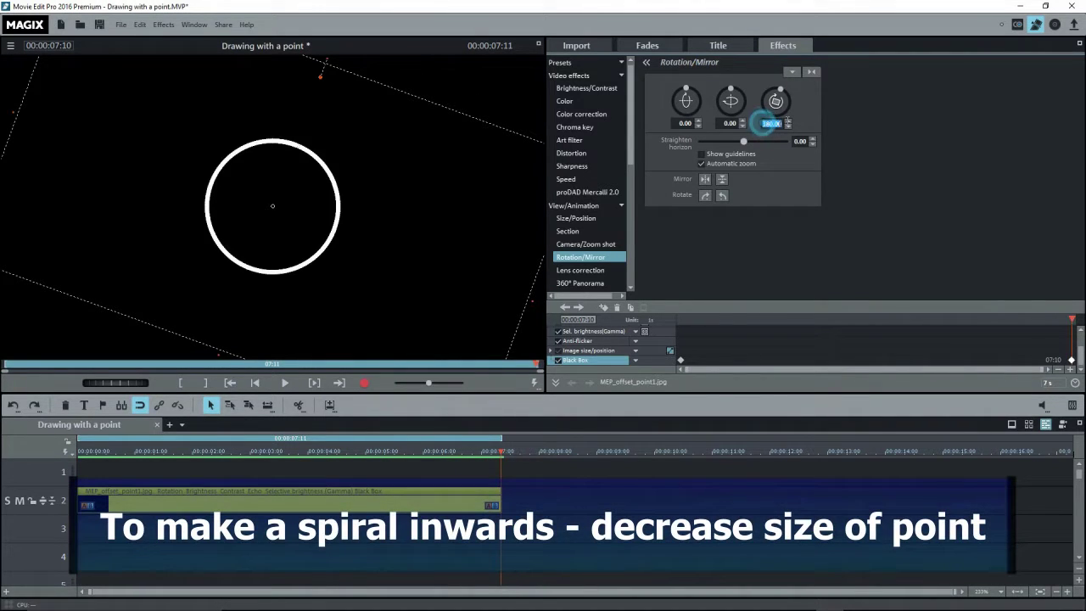
pyautogui.click(789, 124)
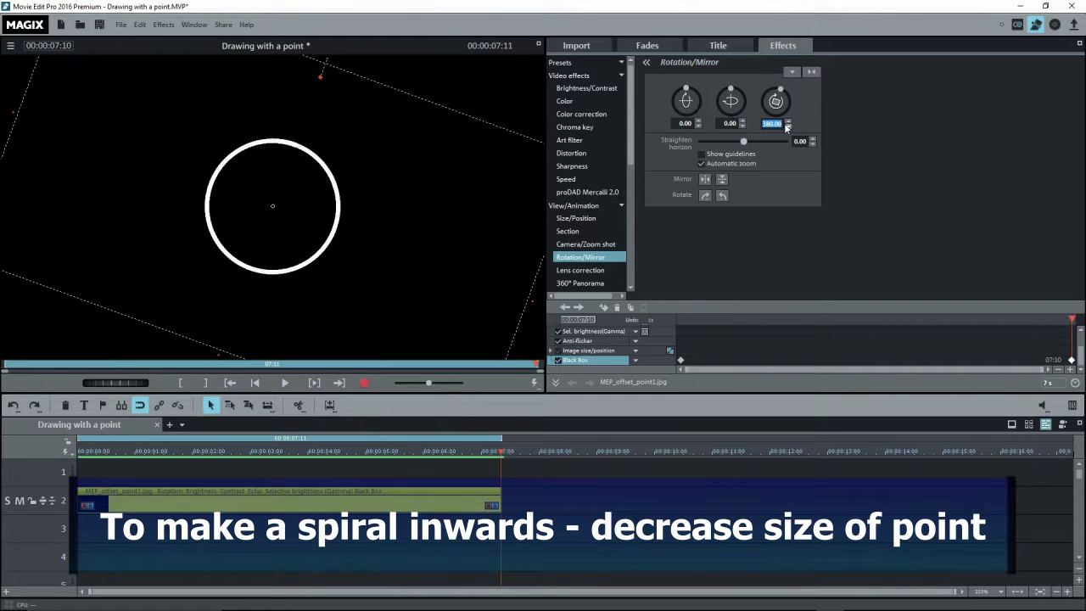
pyautogui.write('1')
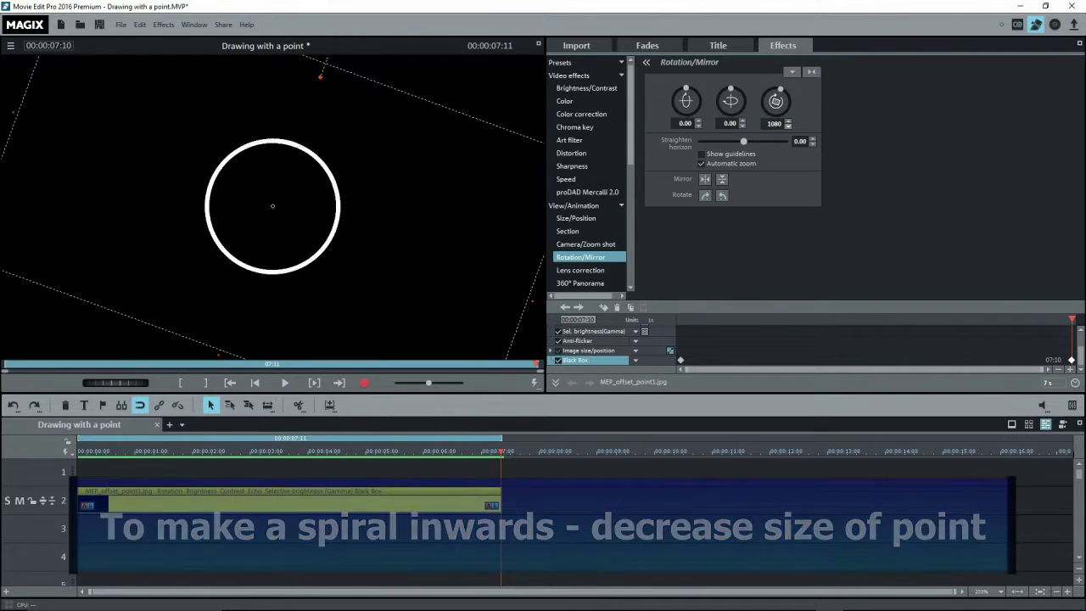
pyautogui.write('080')
pyautogui.press('Return')
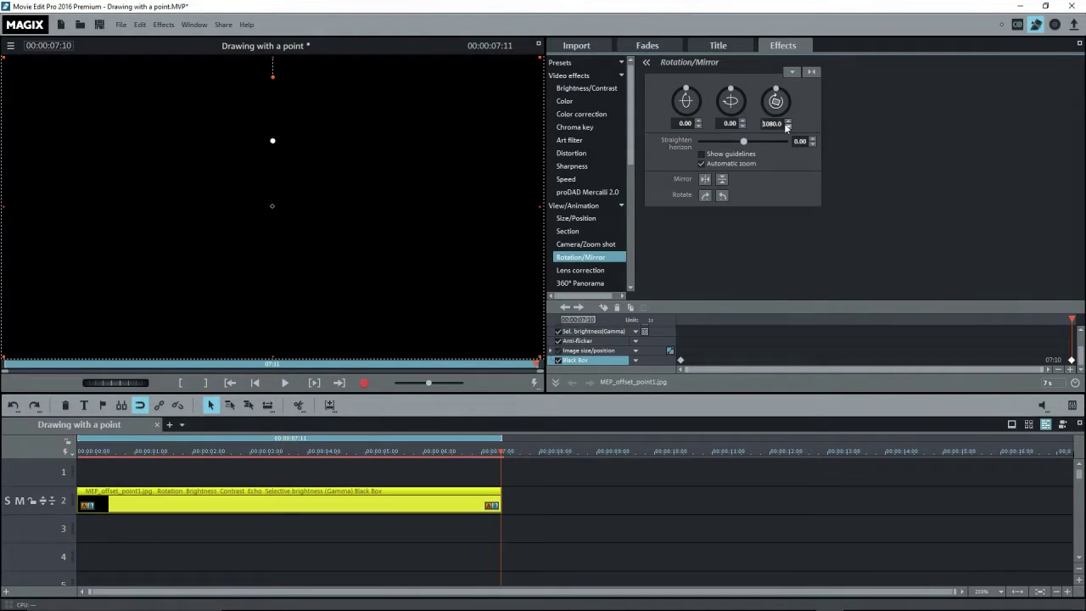
# Keyframe the point's size at the clip start, set zoom 50 at the end, and play the spiral
pyautogui.click(120, 447)
pyautogui.click(577, 218)
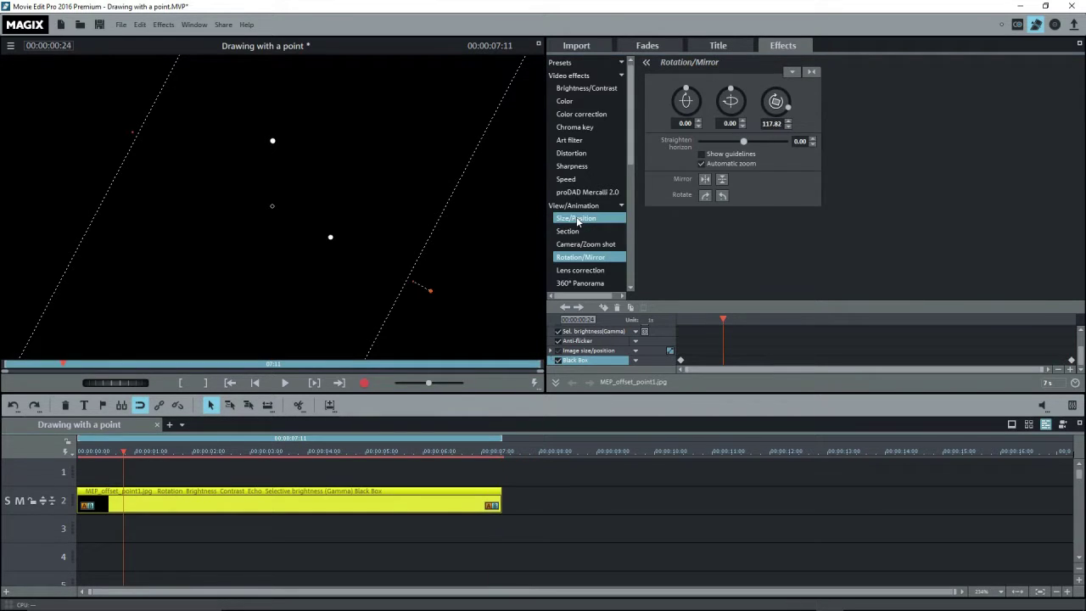
pyautogui.moveTo(127, 453); pyautogui.dragTo(67, 445)
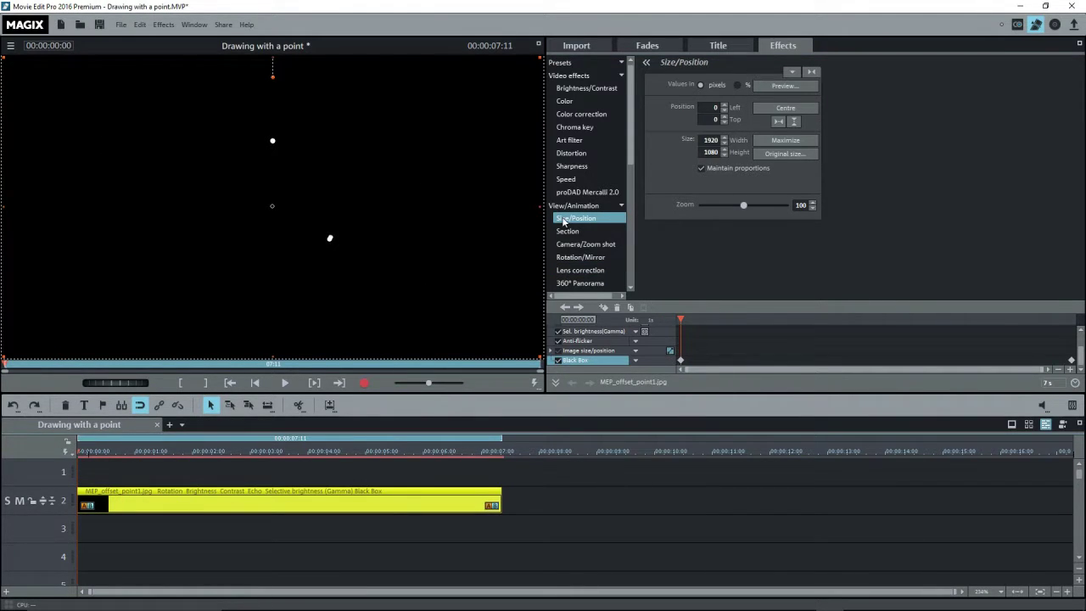
pyautogui.click(604, 308)
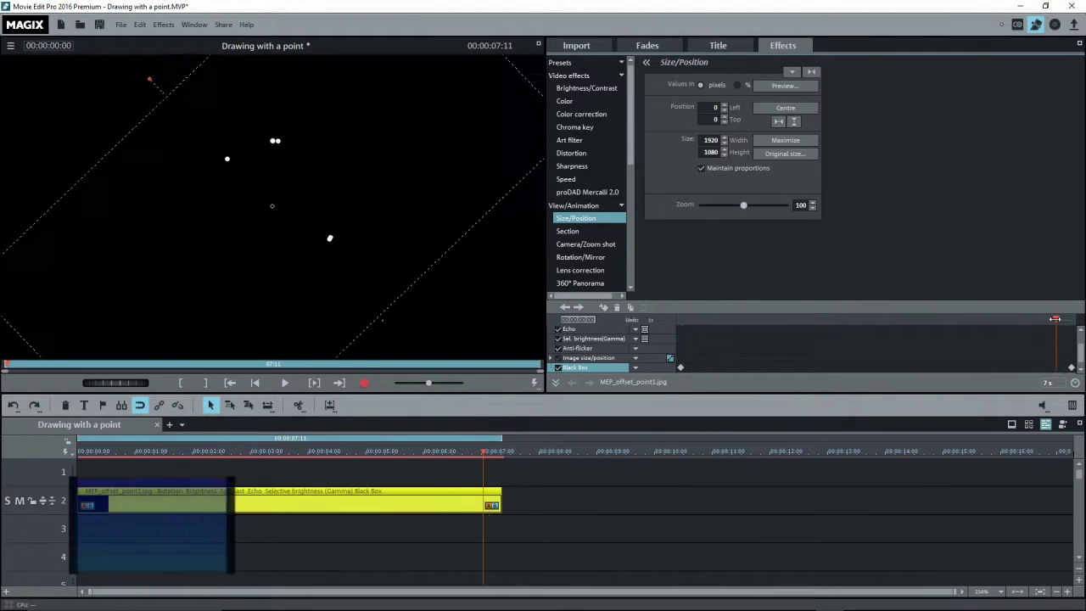
pyautogui.moveTo(1056, 319); pyautogui.dragTo(1073, 319)
pyautogui.moveTo(744, 207); pyautogui.dragTo(721, 207)
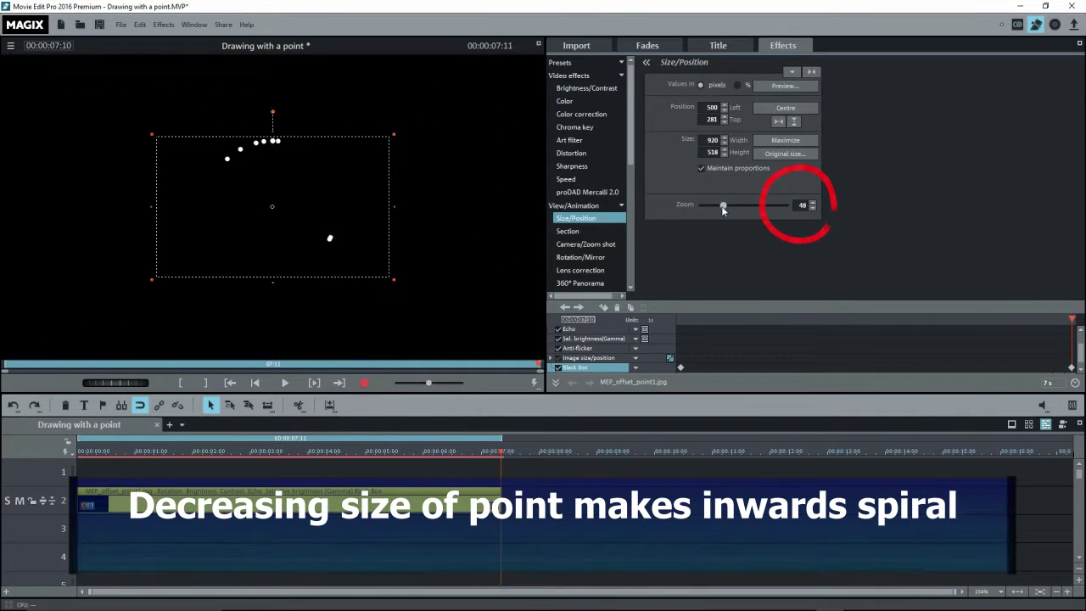
pyautogui.click(801, 205)
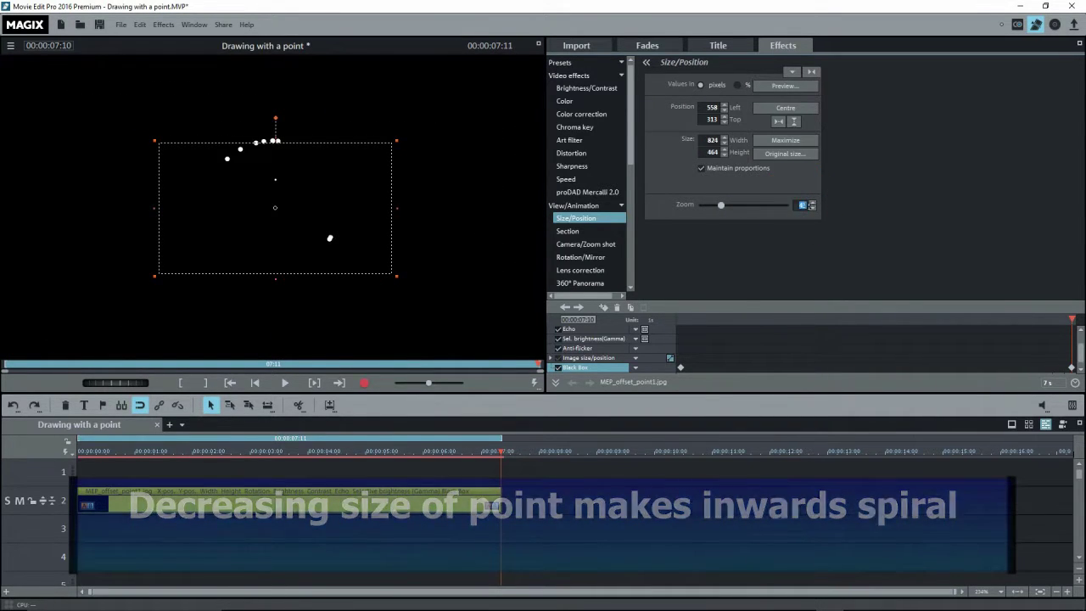
pyautogui.write('50')
pyautogui.press('Return')
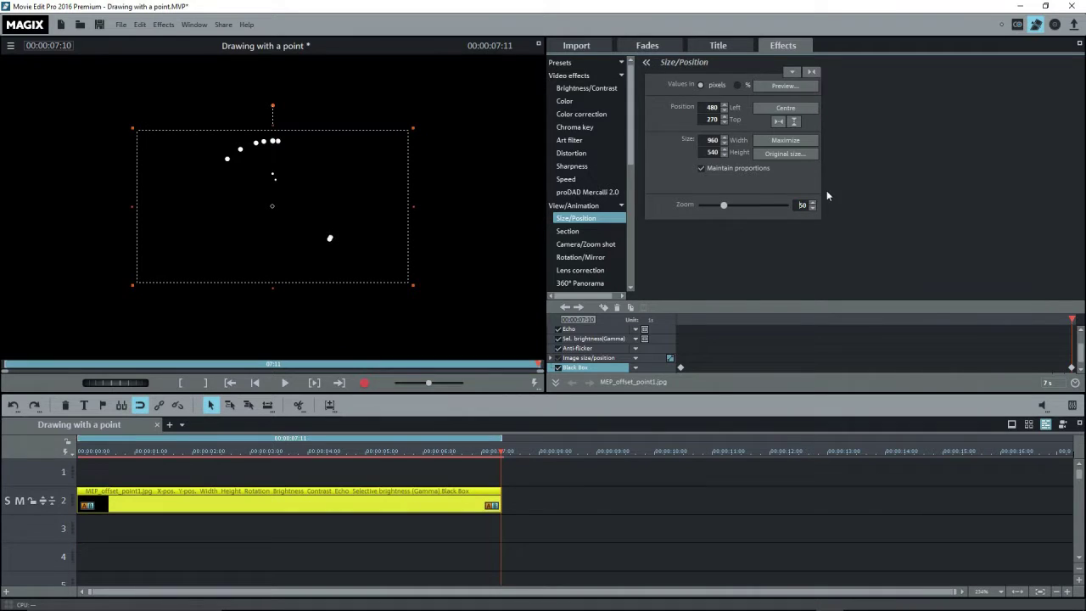
pyautogui.click(533, 337)
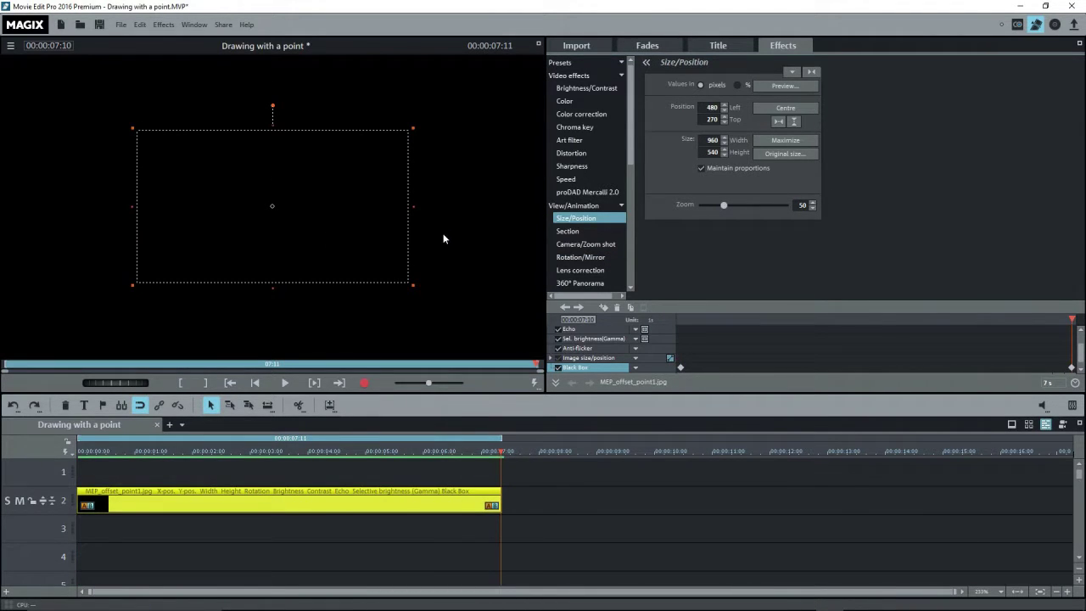
pyautogui.press('space')
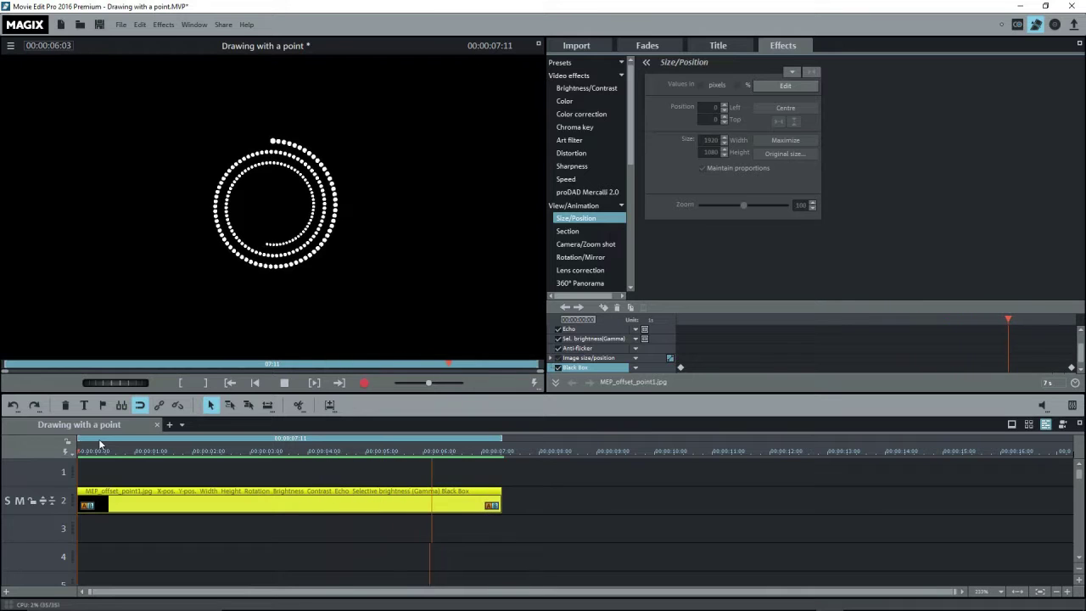
# Stretch the point clip to about 16 seconds and remove the old preview rendering range
pyautogui.press('space')
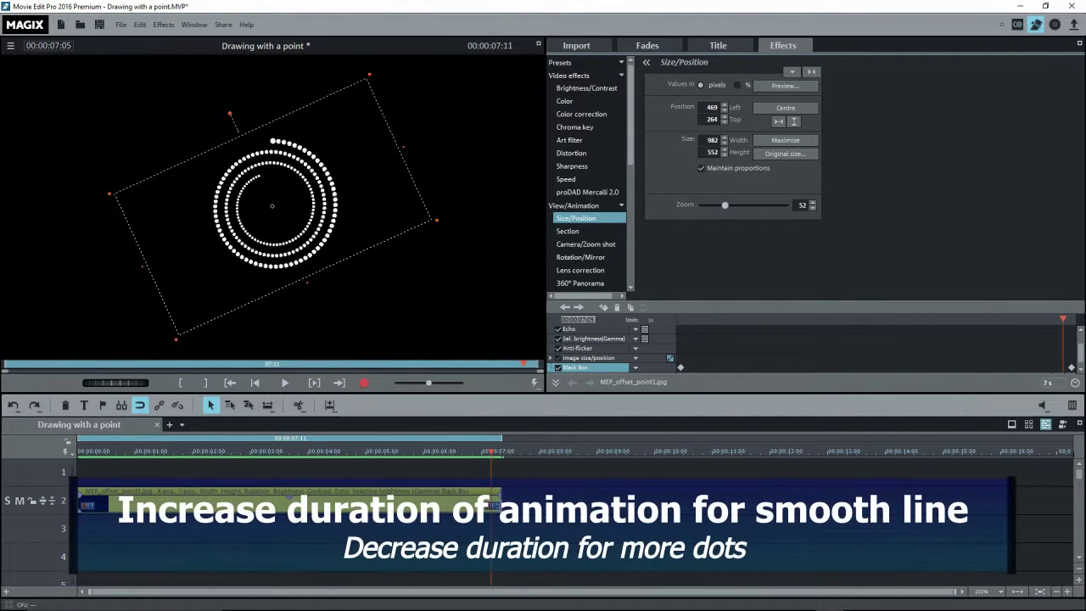
pyautogui.moveTo(502, 512); pyautogui.dragTo(1008, 509)
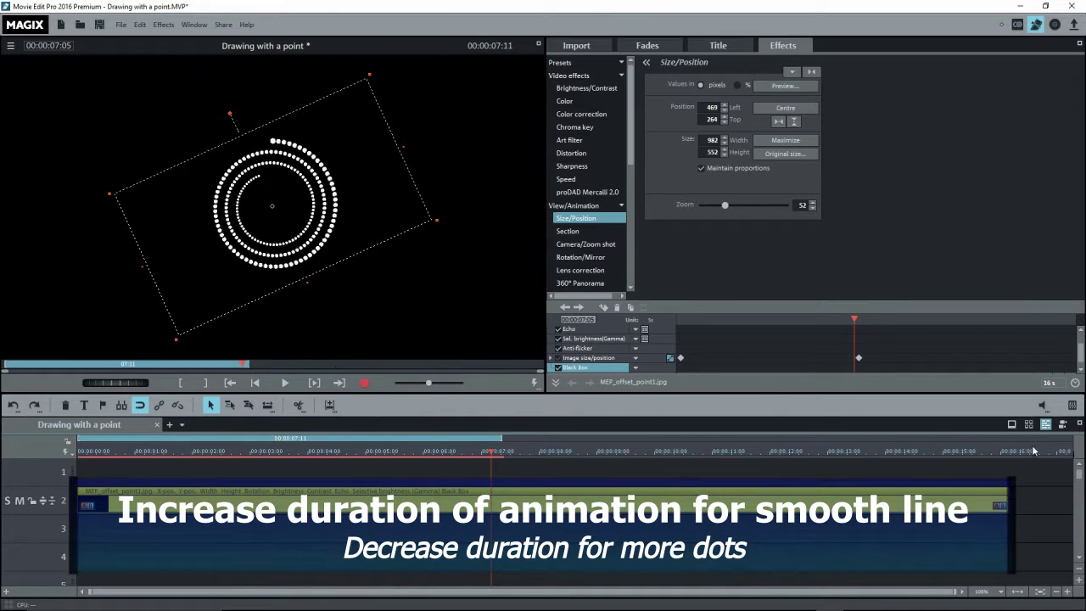
pyautogui.rightClick(1006, 436)
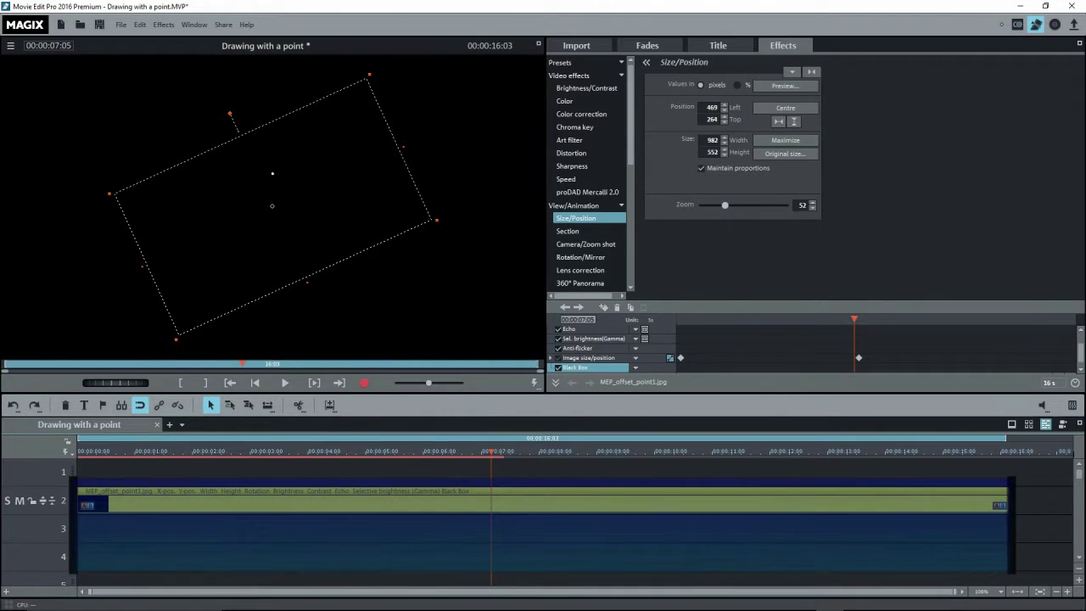
pyautogui.rightClick(72, 456)
pyautogui.click(136, 472)
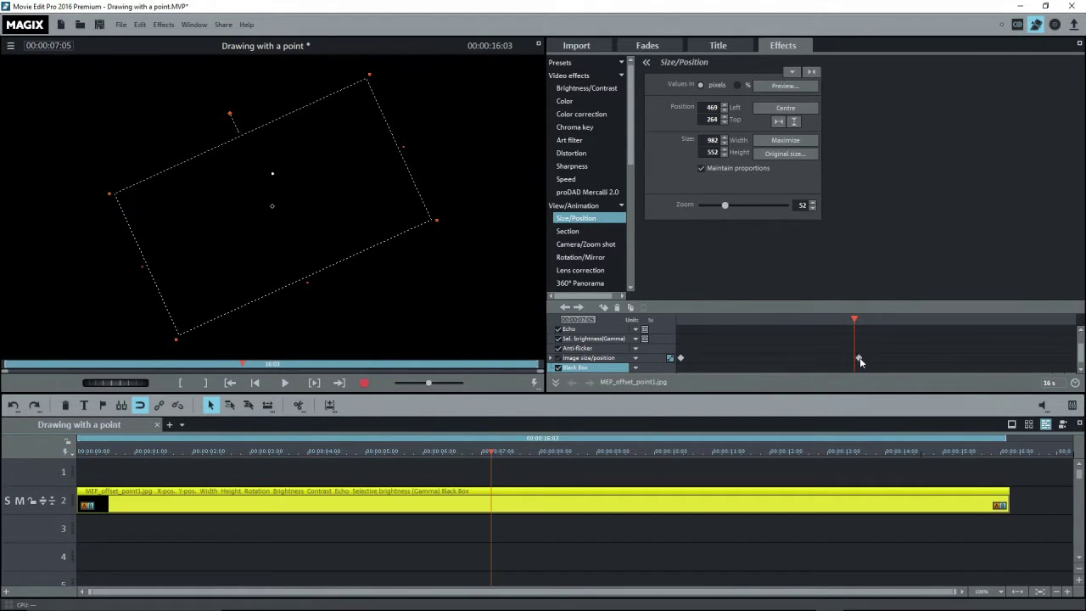
# Move the end size keyframe to about 15:08 and play the lengthened animation
pyautogui.click(692, 320)
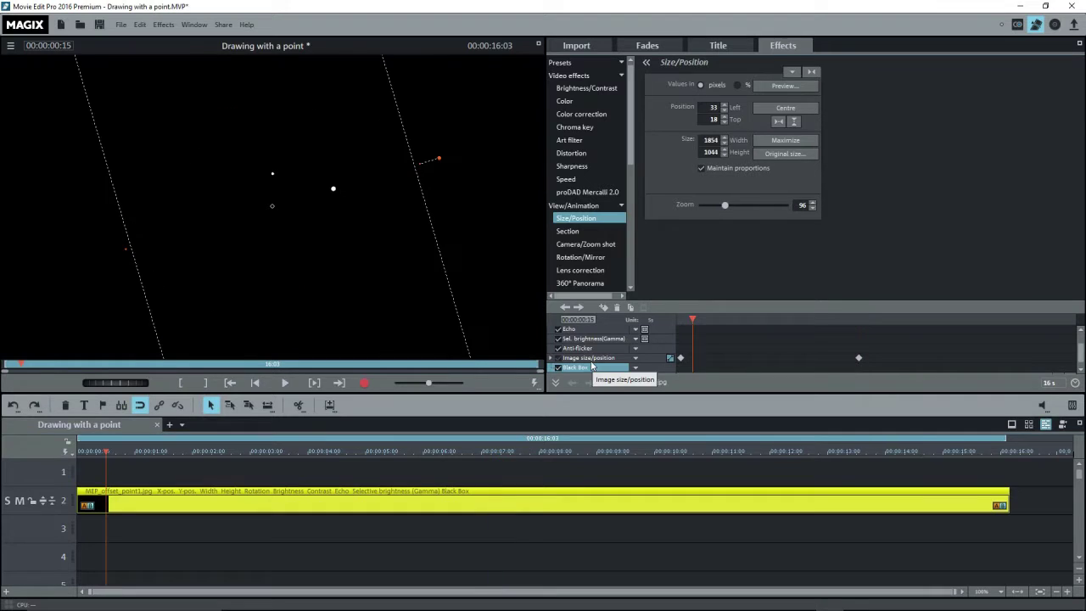
pyautogui.click(579, 309)
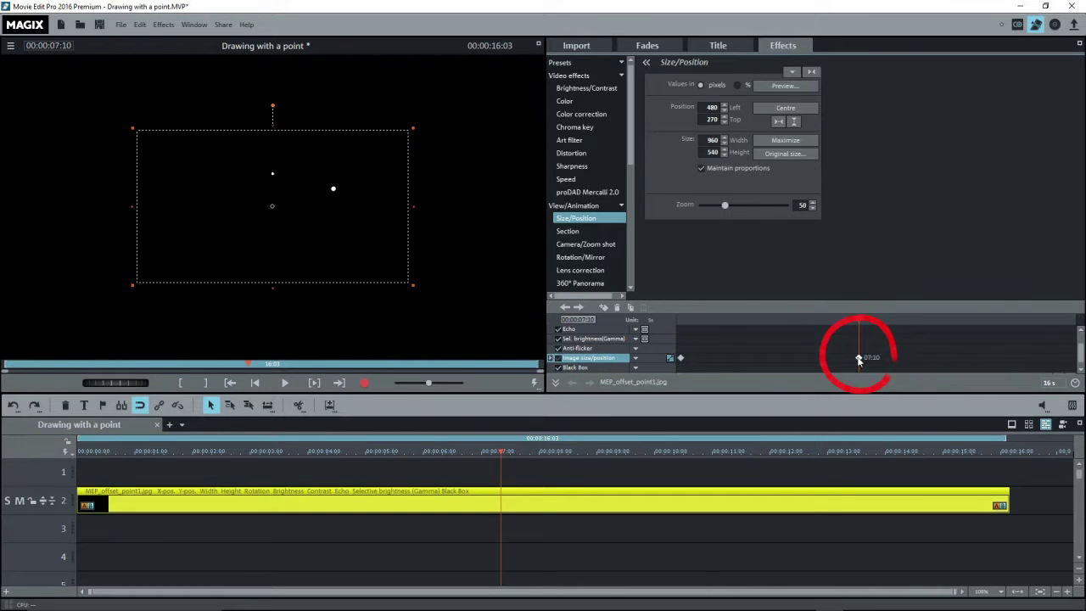
pyautogui.moveTo(859, 358); pyautogui.dragTo(1052, 361)
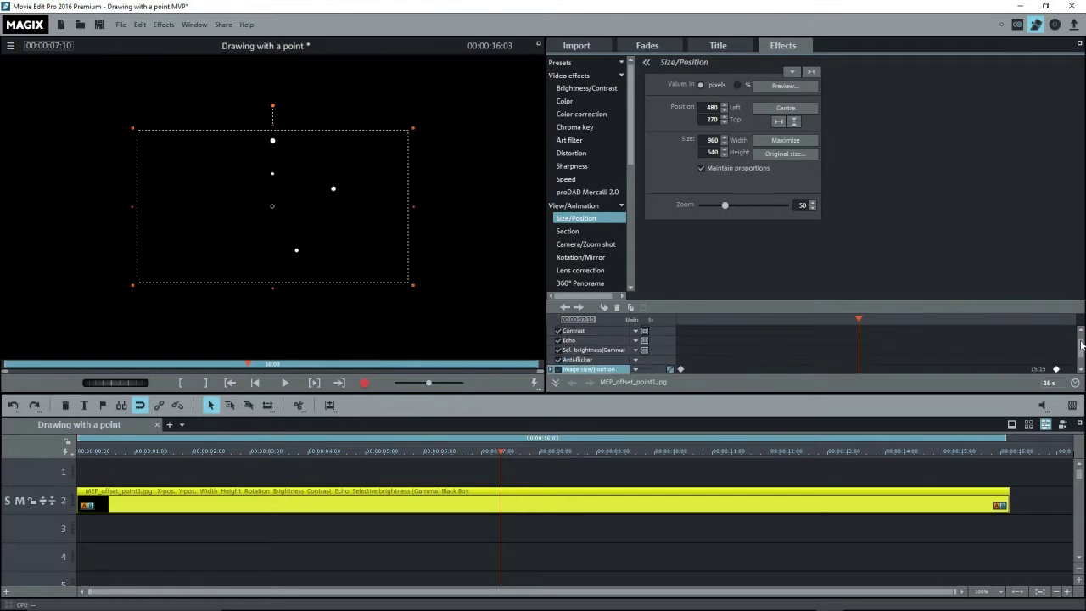
pyautogui.moveTo(1080, 350); pyautogui.dragTo(1082, 357)
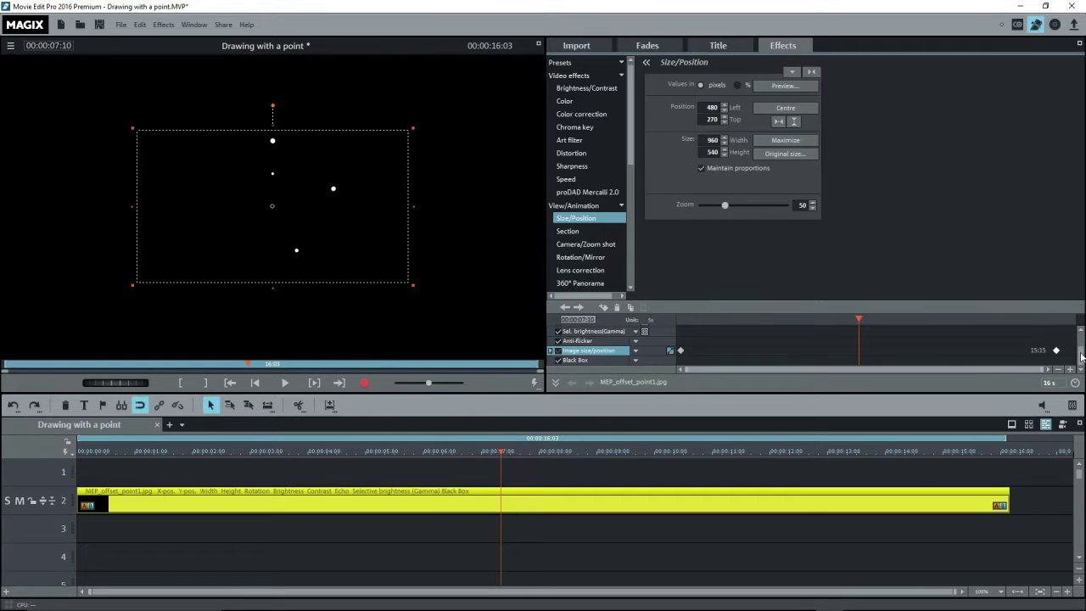
pyautogui.moveTo(857, 317); pyautogui.dragTo(716, 319)
pyautogui.press('space')
# Preview-render the playback range and play back the spiral animation
pyautogui.click(530, 339)
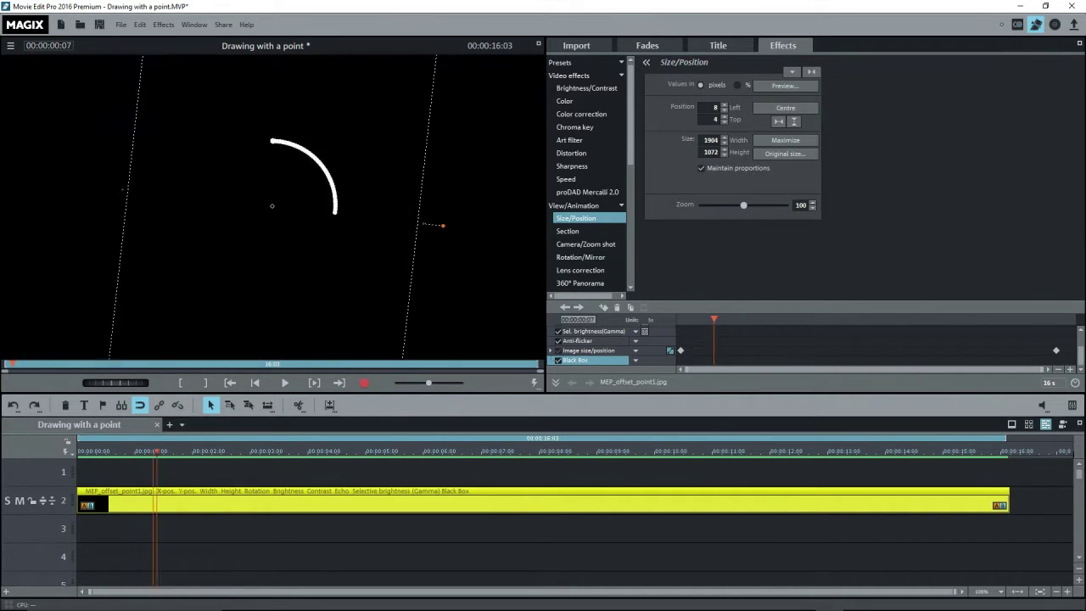
pyautogui.press('space')
pyautogui.press('space')
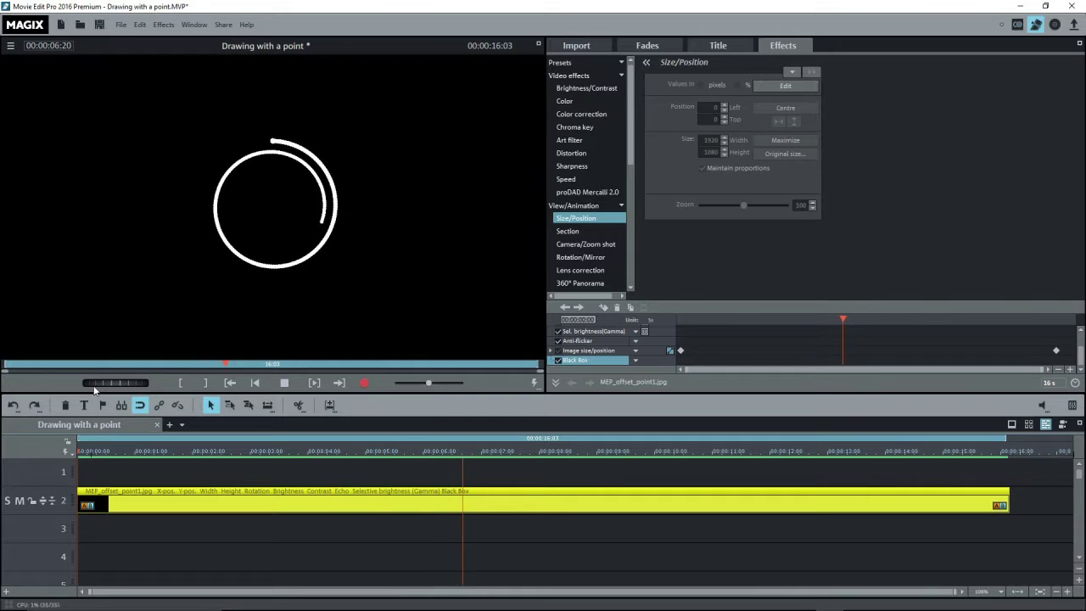
pyautogui.click(122, 24)
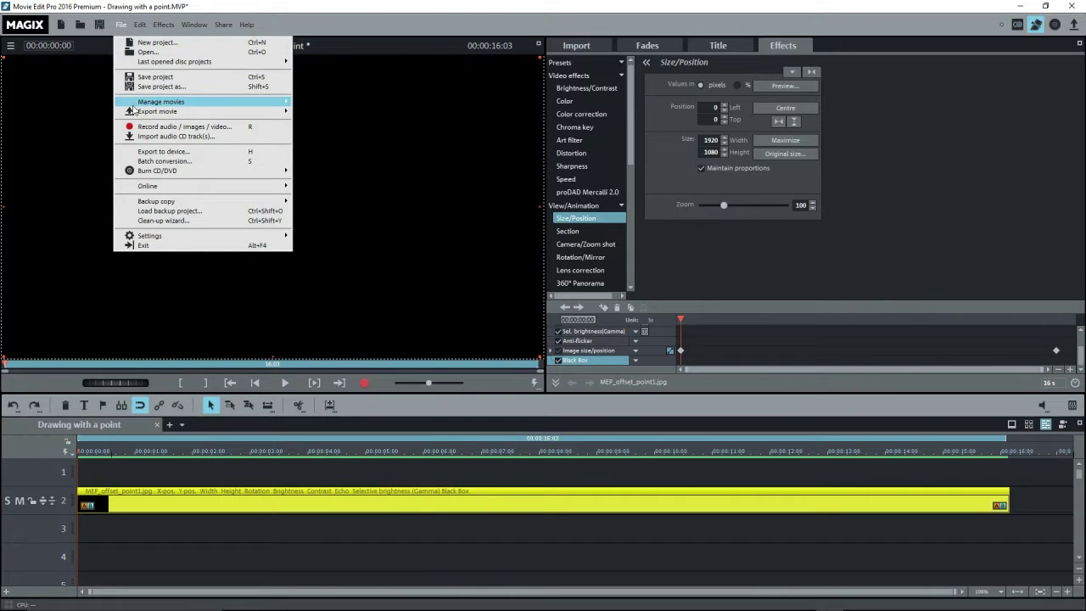
# Export the spiral animation as a MAGIX video file
pyautogui.moveTo(143, 112)
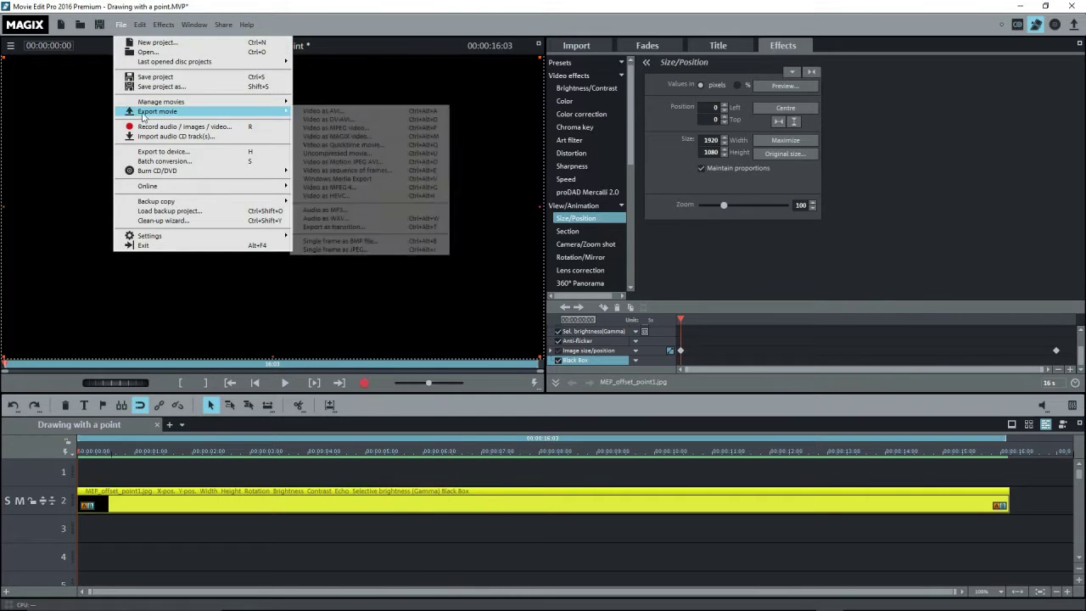
pyautogui.click(322, 138)
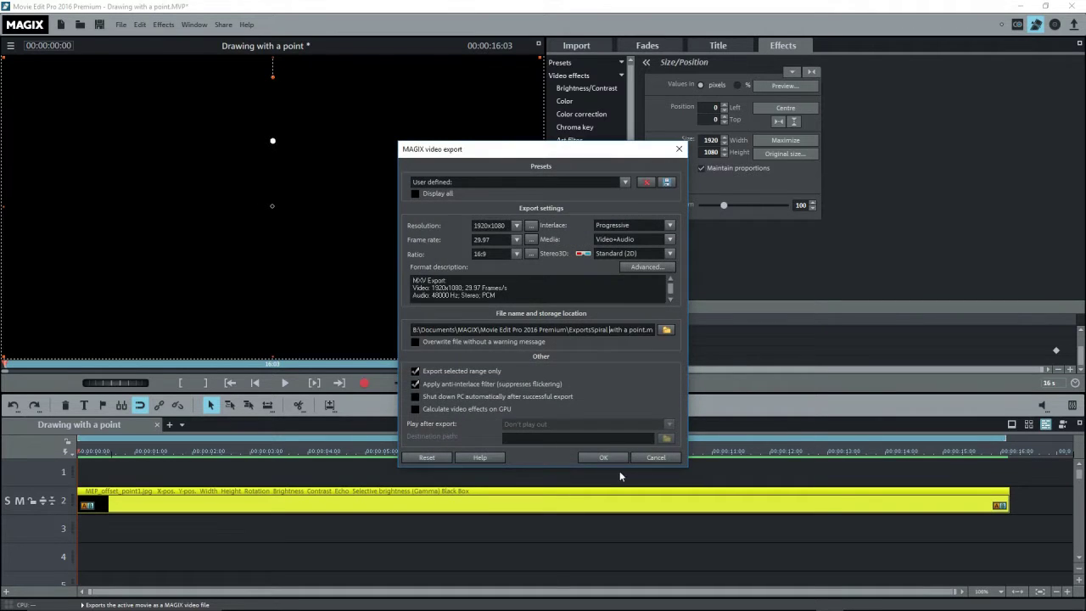
pyautogui.press('Escape')
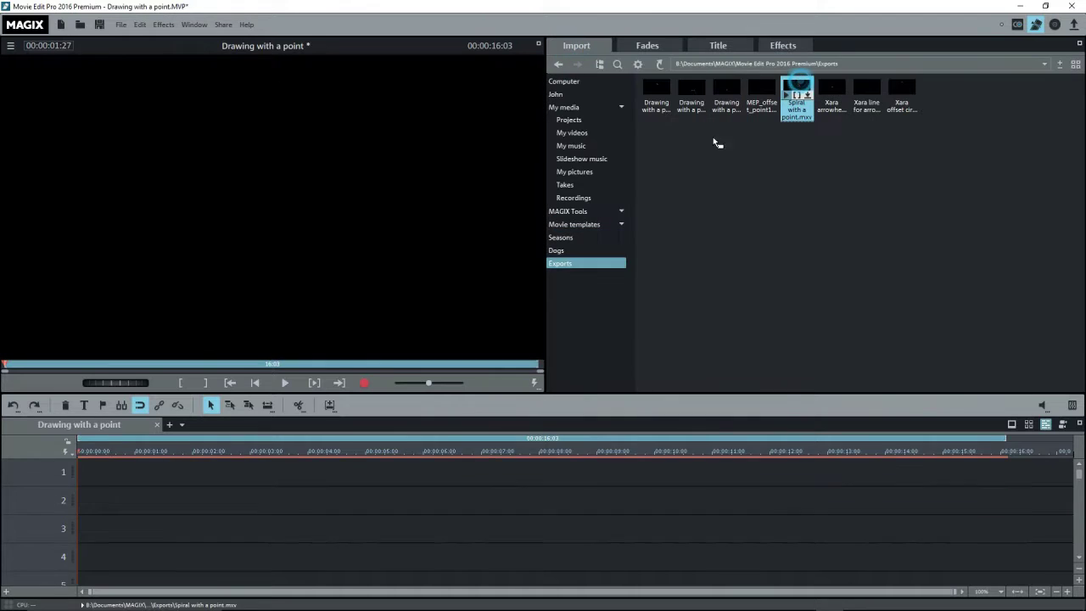
# Place Spiral with a point.mxv on track 2 and scrub through it
pyautogui.moveTo(717, 141); pyautogui.dragTo(122, 495)
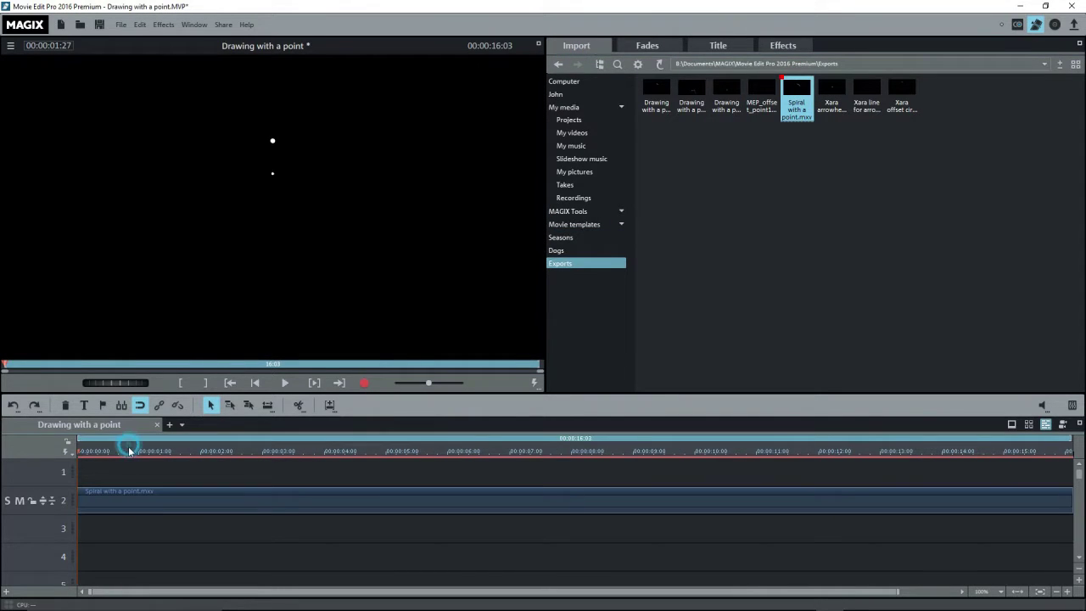
pyautogui.moveTo(130, 450); pyautogui.dragTo(384, 451)
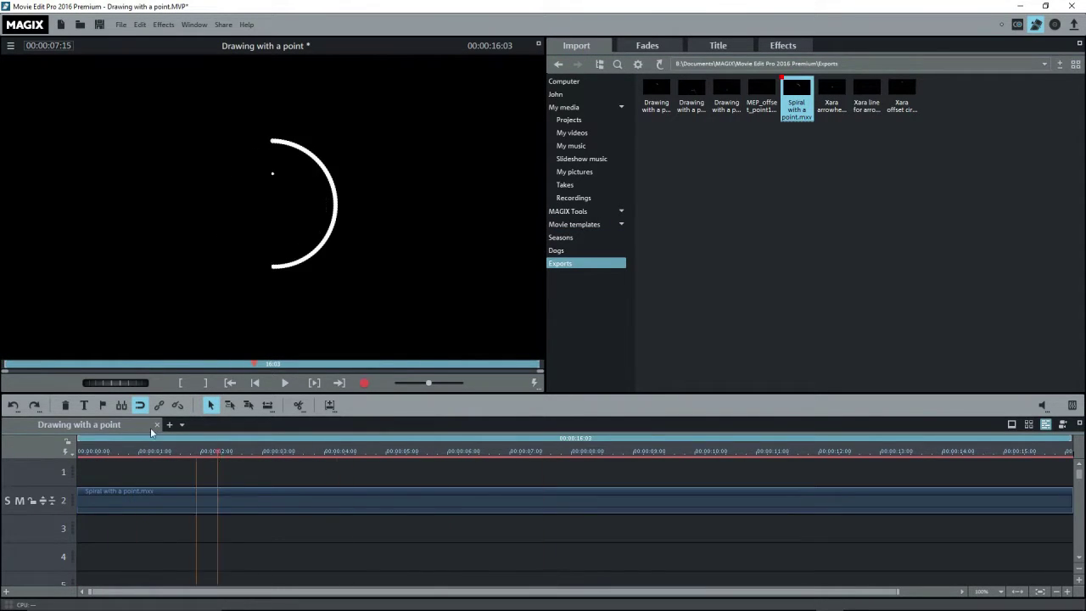
pyautogui.press('Home')
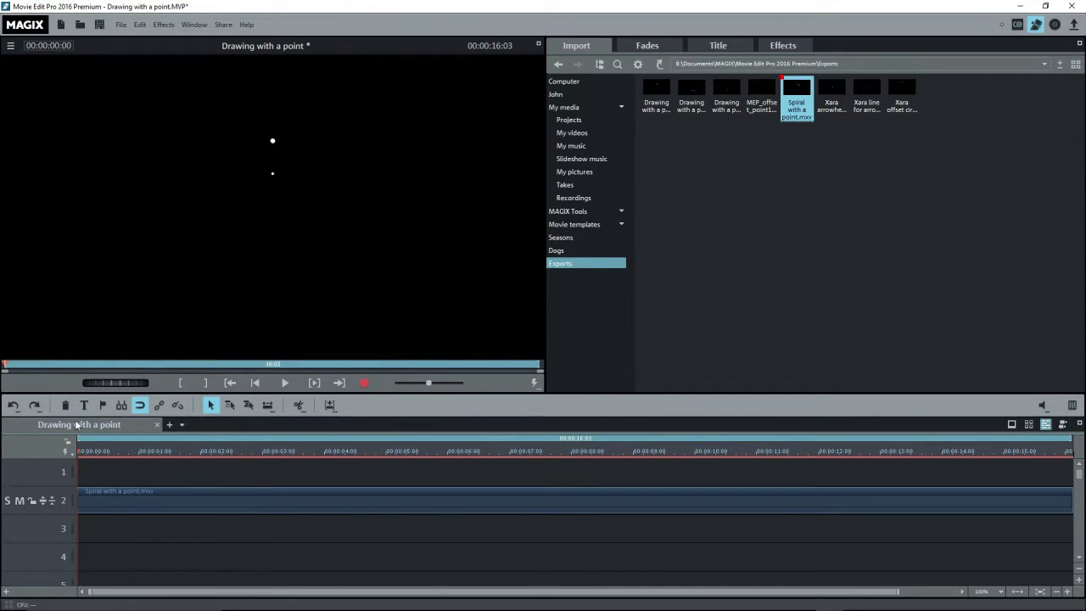
# Add the Red colour test image to the timeline
pyautogui.click(784, 45)
pyautogui.click(575, 223)
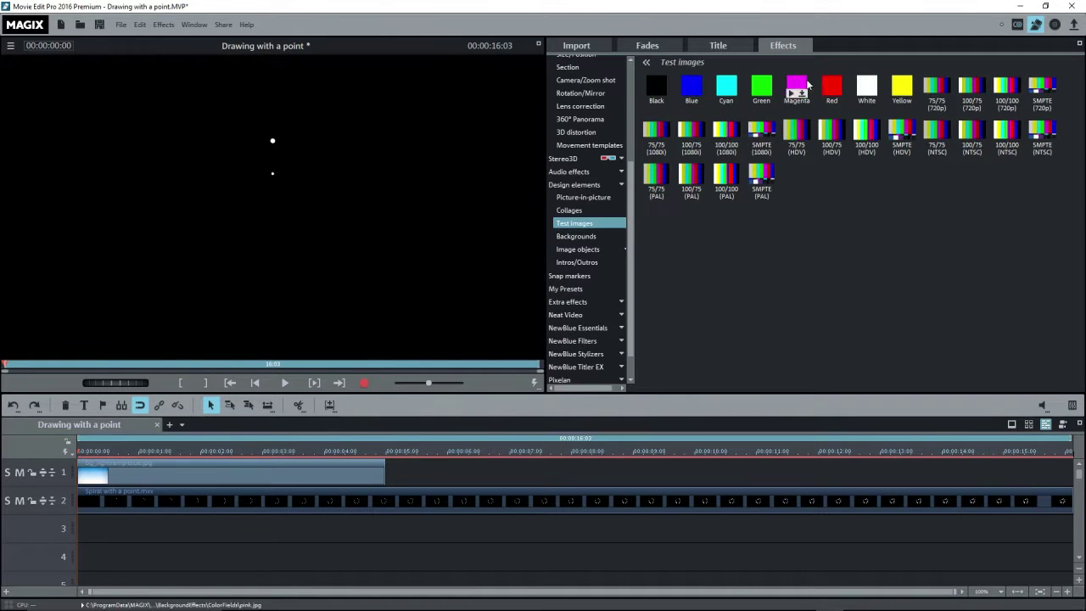
pyautogui.moveTo(832, 85); pyautogui.dragTo(141, 464)
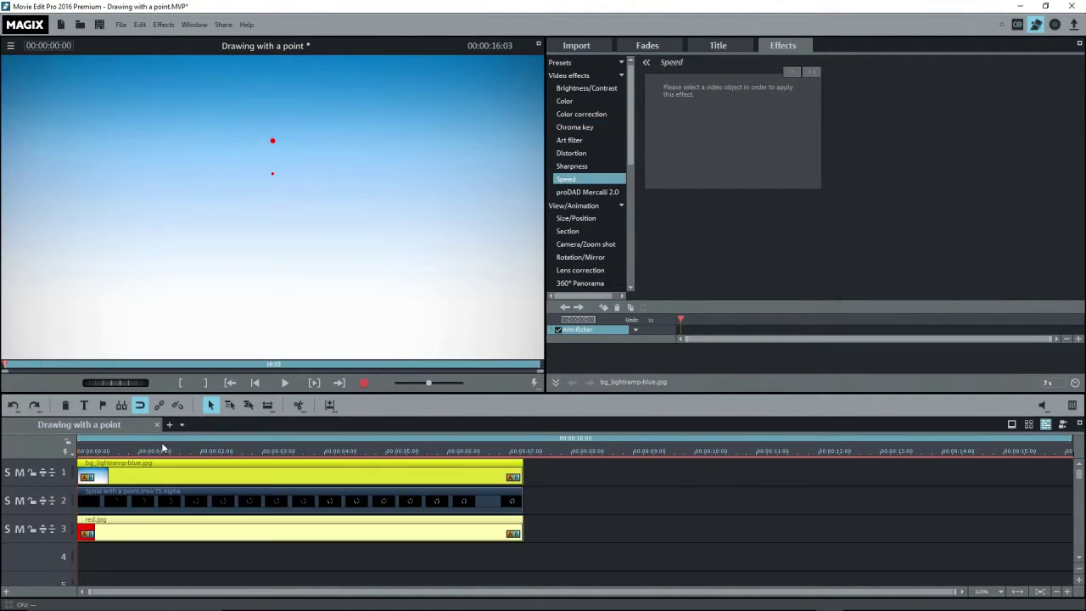
# Play the composited spiral, then select all three timeline clips and delete them
pyautogui.press('space')
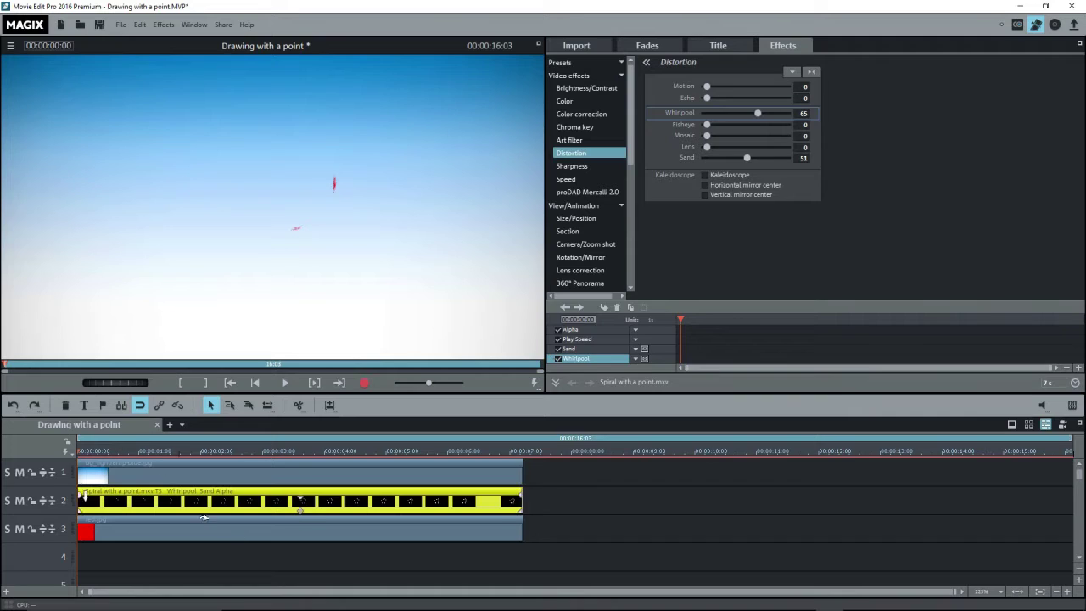
pyautogui.moveTo(241, 556); pyautogui.dragTo(212, 473)
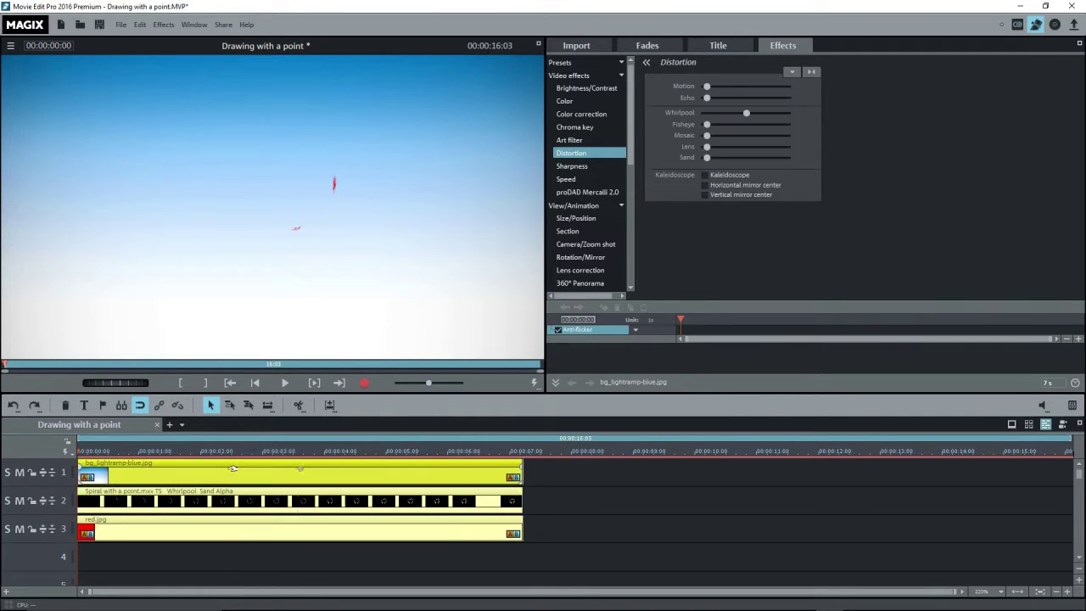
pyautogui.press('Delete')
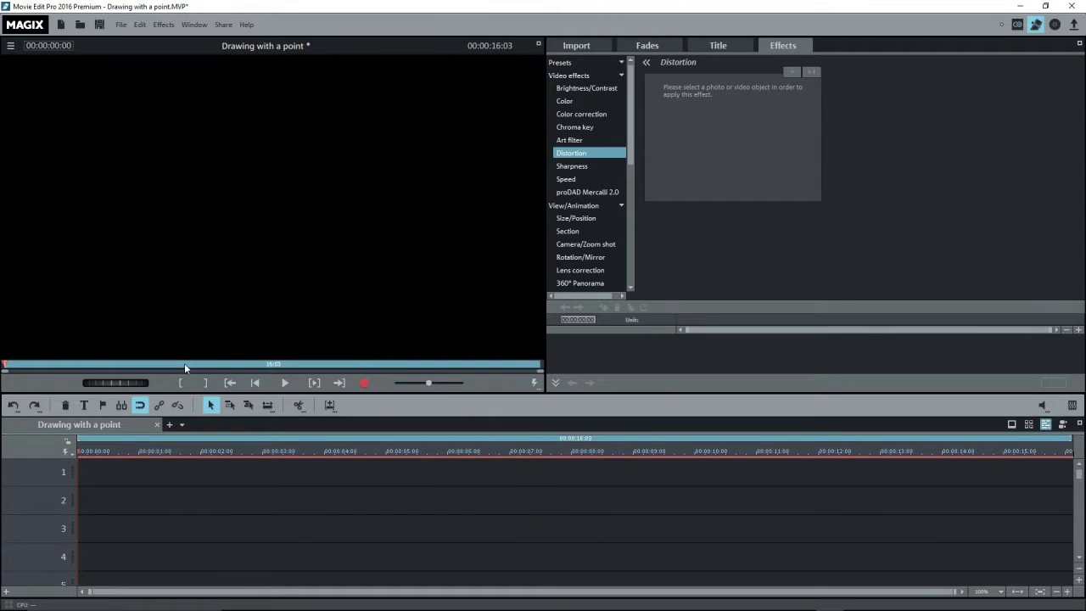
# From the Exports folder, place the line image on track 3 and the arrowhead image on track 4
pyautogui.click(579, 45)
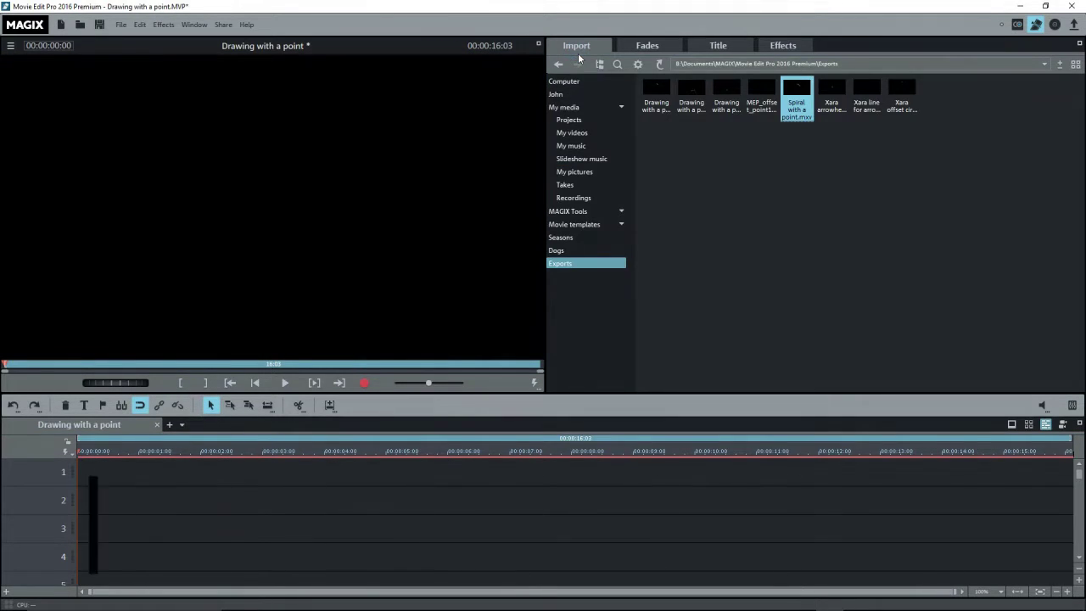
pyautogui.moveTo(866, 94); pyautogui.dragTo(110, 533)
pyautogui.click(831, 93)
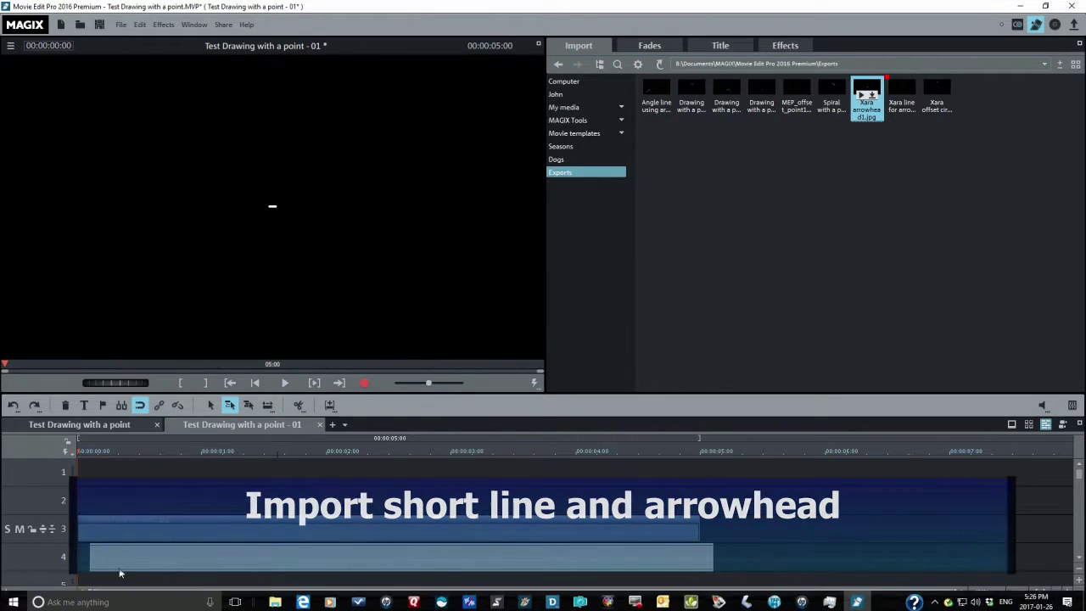
pyautogui.moveTo(119, 574); pyautogui.dragTo(113, 568)
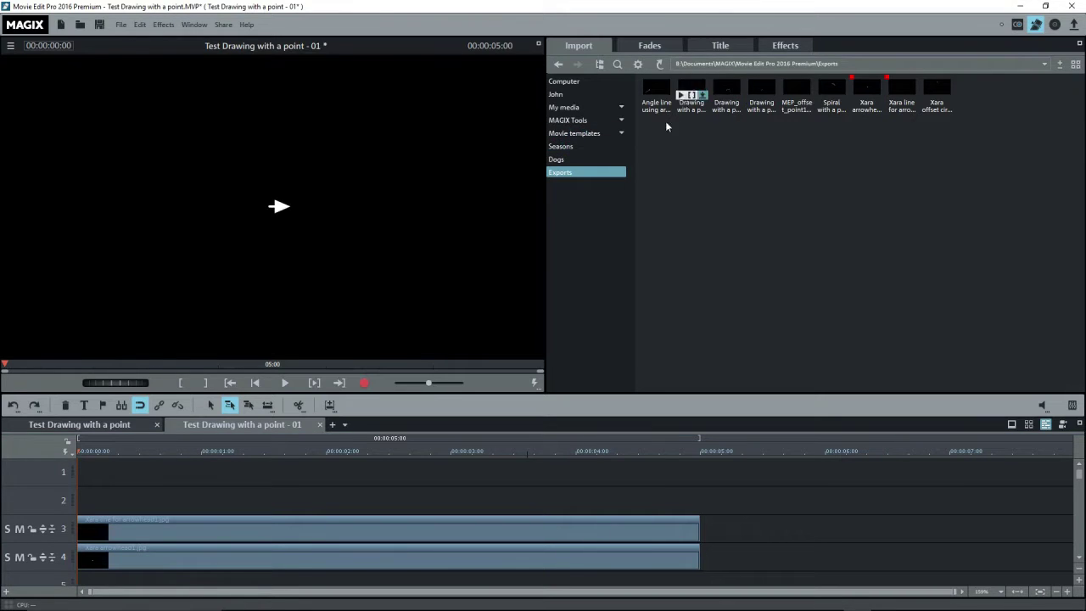
# Put the EtangduNord.JPG map from Seasons on track 1 and select the line clip
pyautogui.click(556, 146)
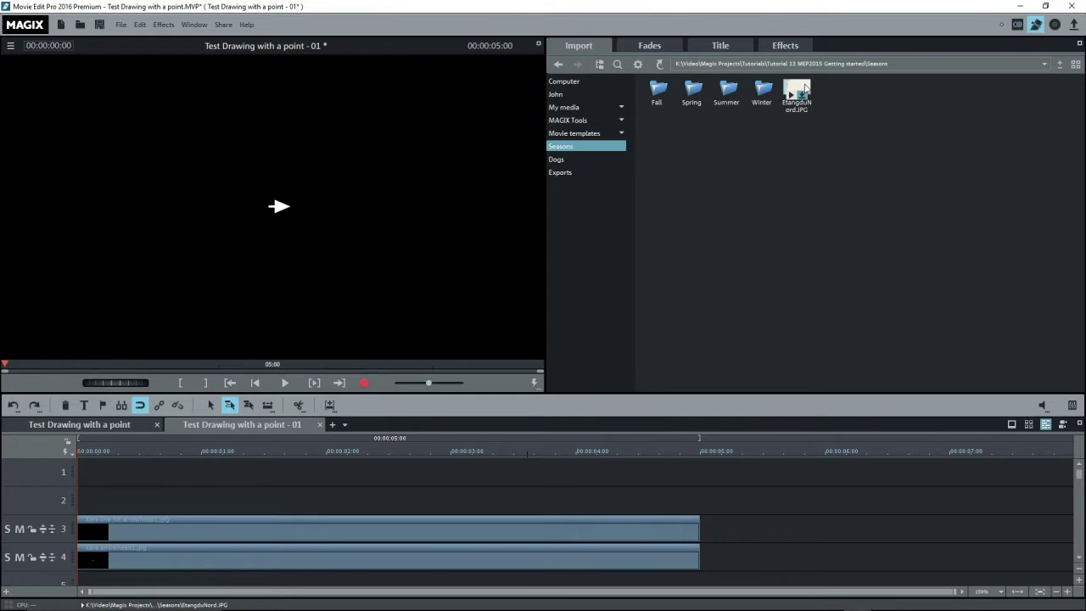
pyautogui.moveTo(805, 90); pyautogui.dragTo(95, 464)
pyautogui.click(560, 172)
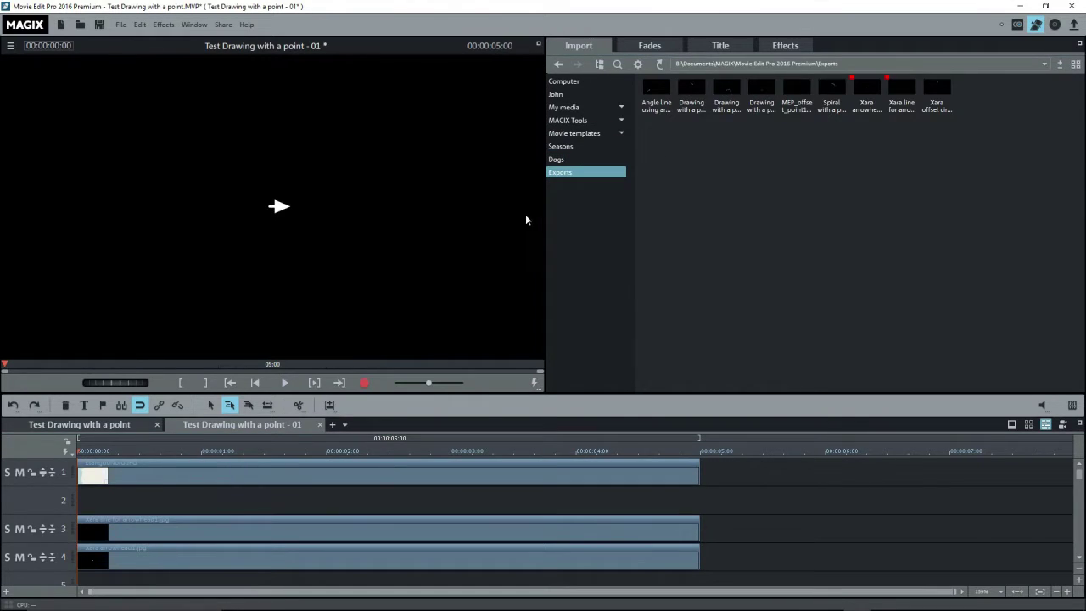
pyautogui.click(287, 533)
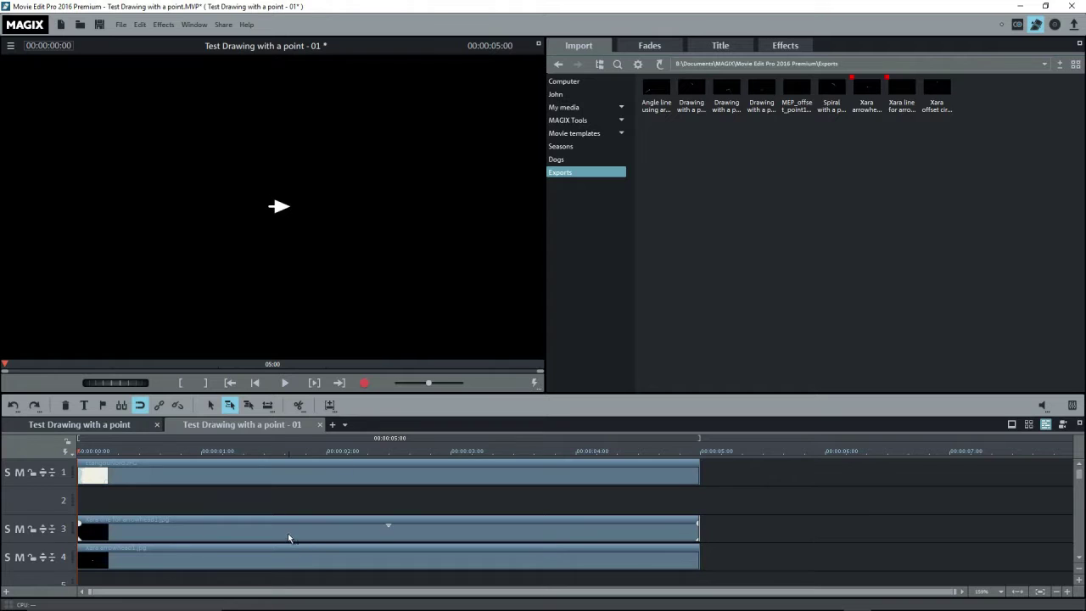
pyautogui.click(778, 46)
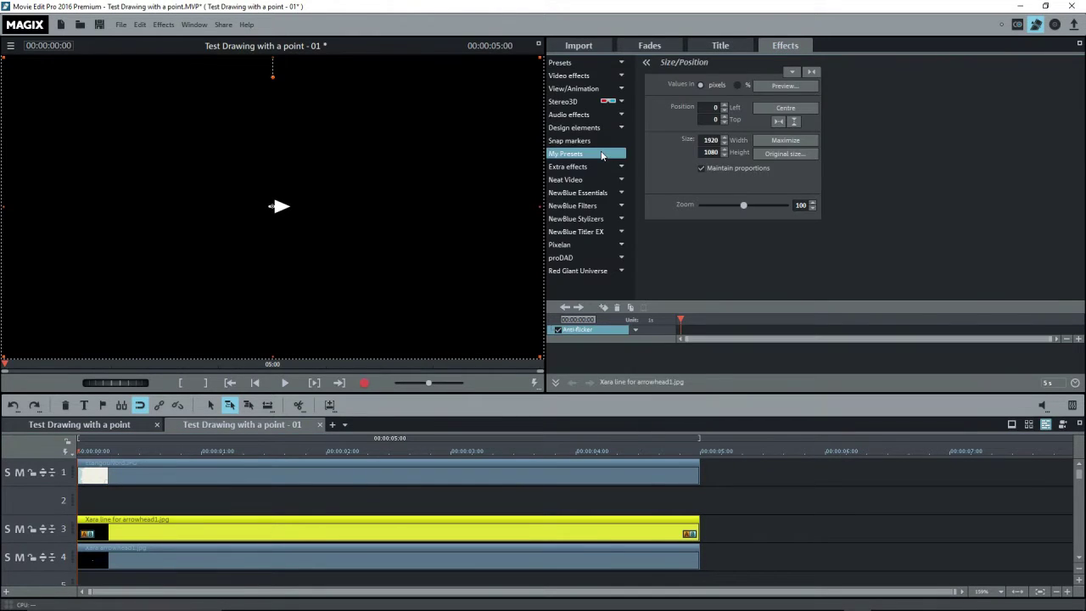
# Raise the line clip's brightness, contrast and gamma to 100
pyautogui.click(577, 76)
pyautogui.click(577, 88)
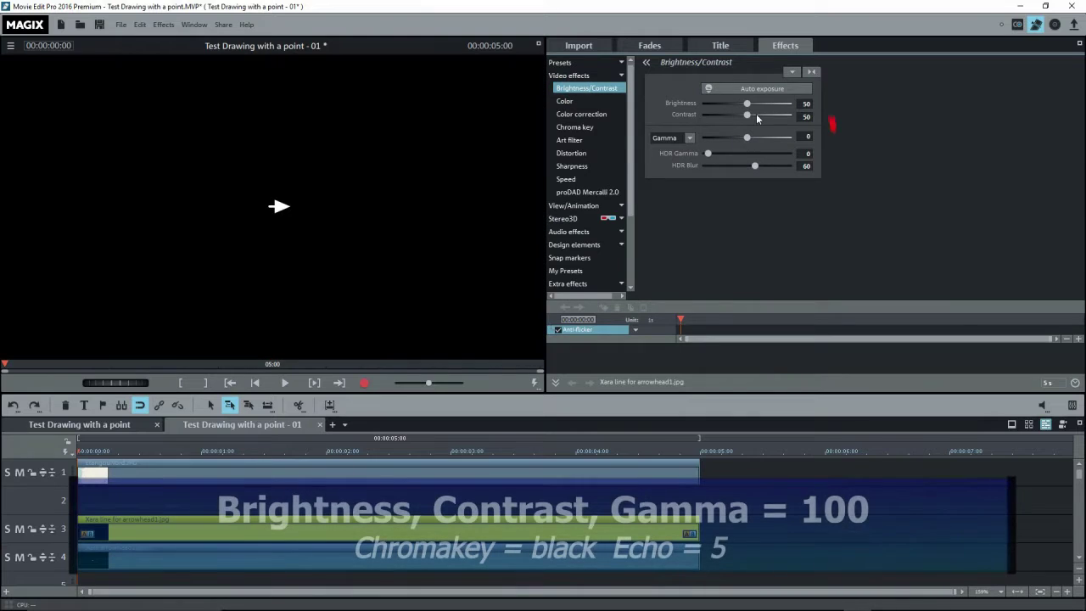
pyautogui.moveTo(746, 103); pyautogui.dragTo(812, 123)
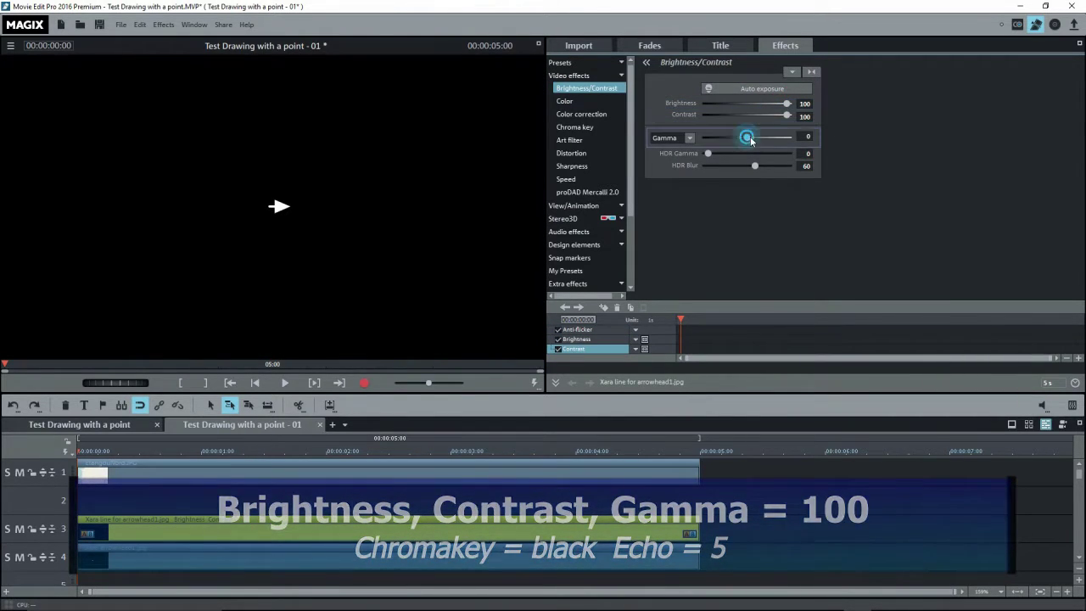
pyautogui.moveTo(748, 138); pyautogui.dragTo(793, 138)
# Key out Black in Chroma key and set the Distortion Echo to 5
pyautogui.click(594, 127)
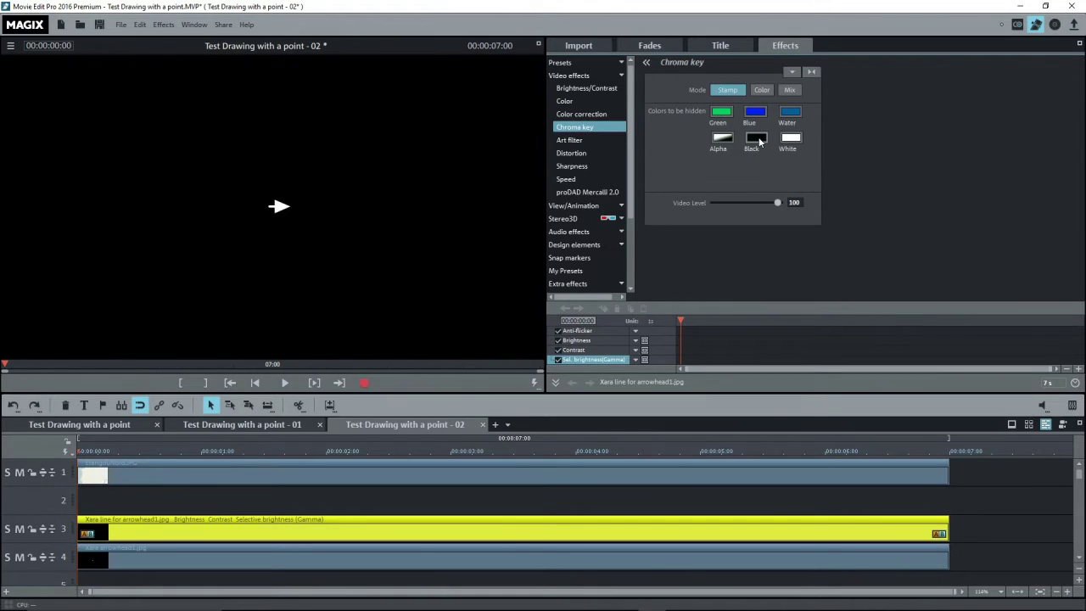
pyautogui.click(756, 138)
pyautogui.click(571, 152)
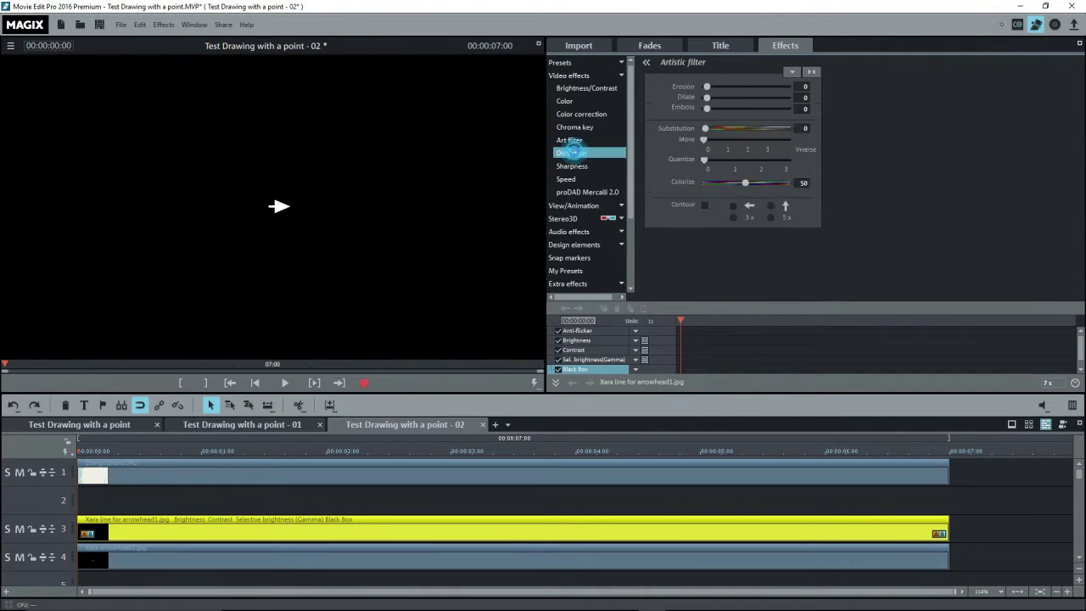
pyautogui.click(802, 98)
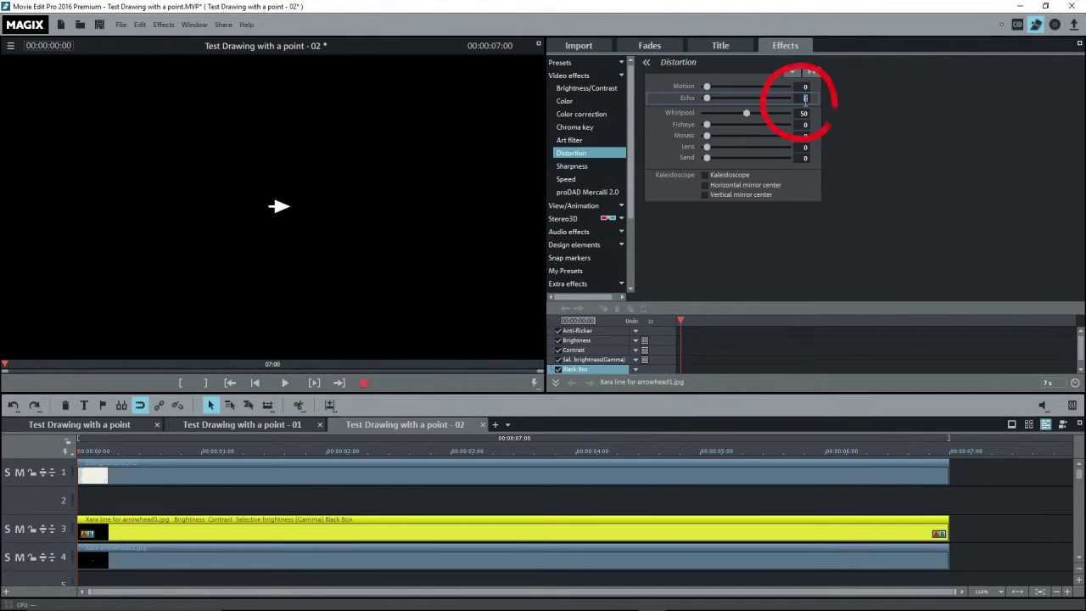
pyautogui.press('Return')
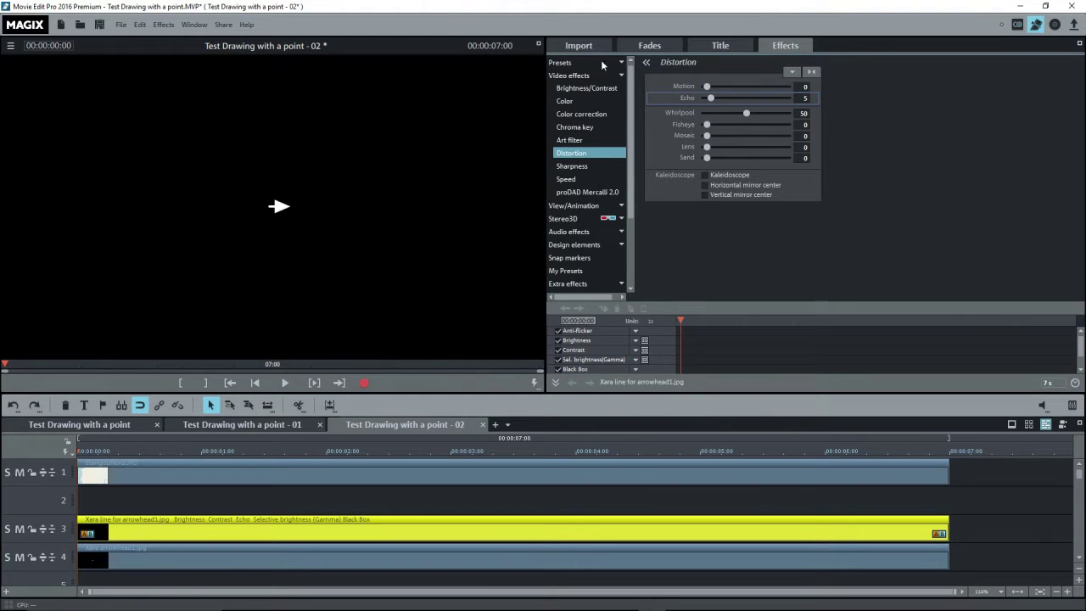
pyautogui.click(171, 552)
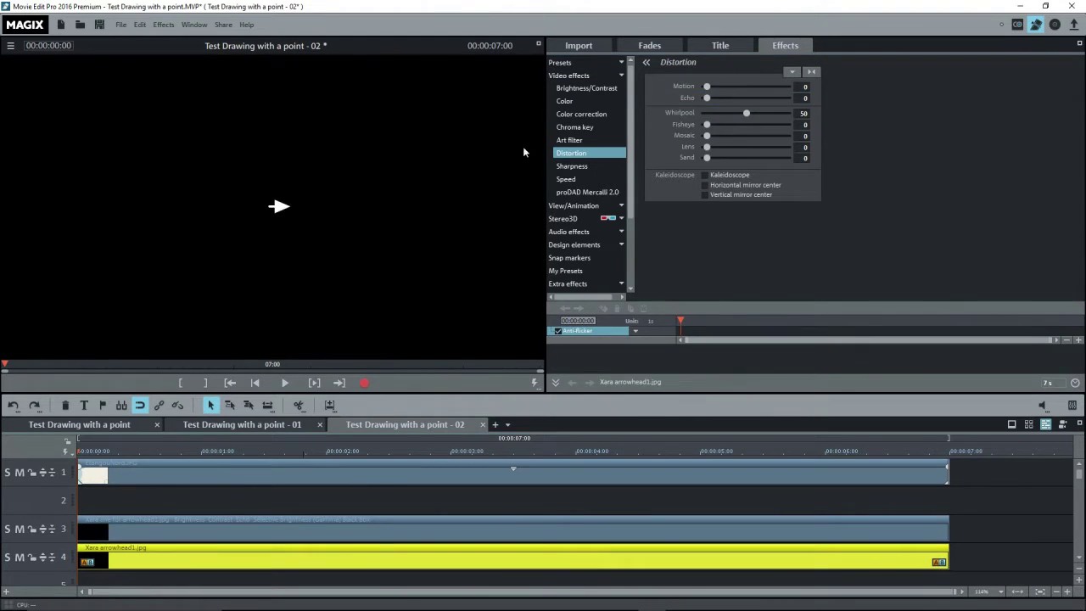
# Set the arrowhead clip's brightness, contrast and gamma to 100 and key out Black
pyautogui.click(587, 88)
pyautogui.moveTo(747, 103); pyautogui.dragTo(782, 145)
pyautogui.click(588, 128)
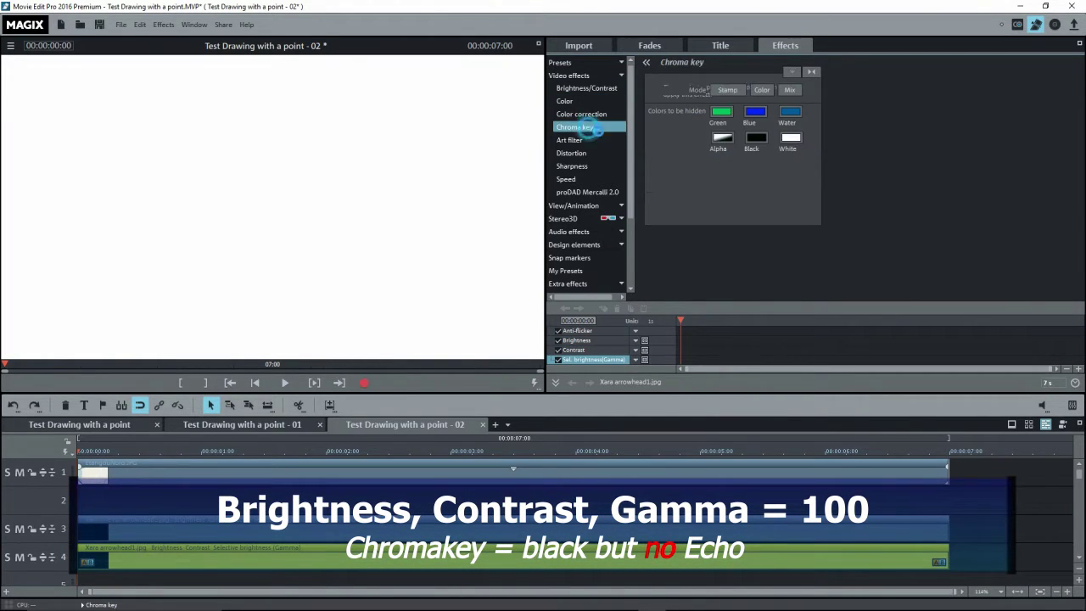
pyautogui.click(757, 138)
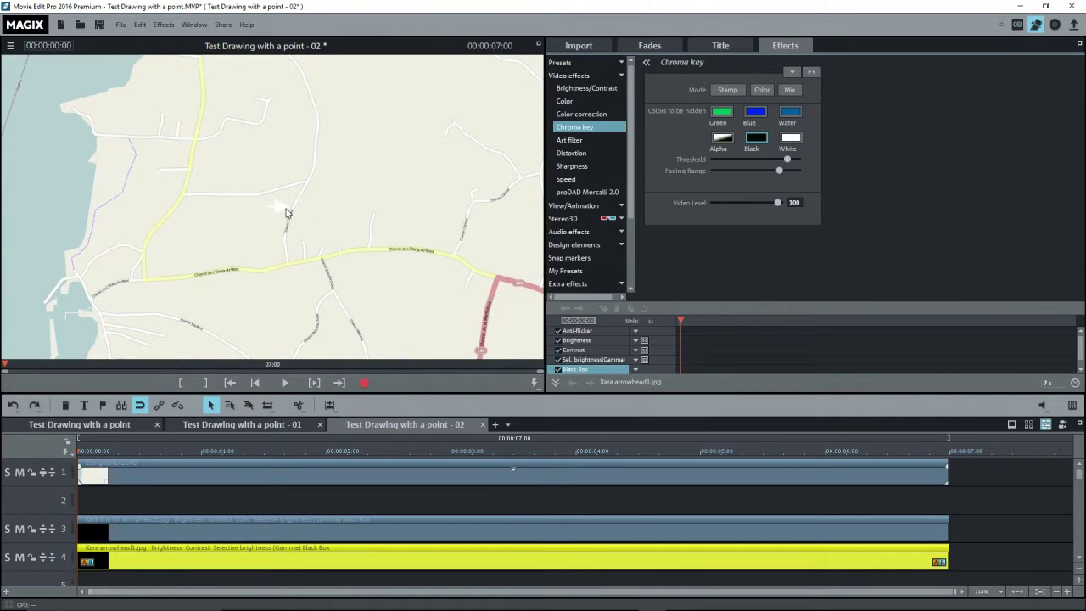
# Ctrl-select the track 3 line clip alongside the arrowhead and preview about one second in
pyautogui.click(251, 529)
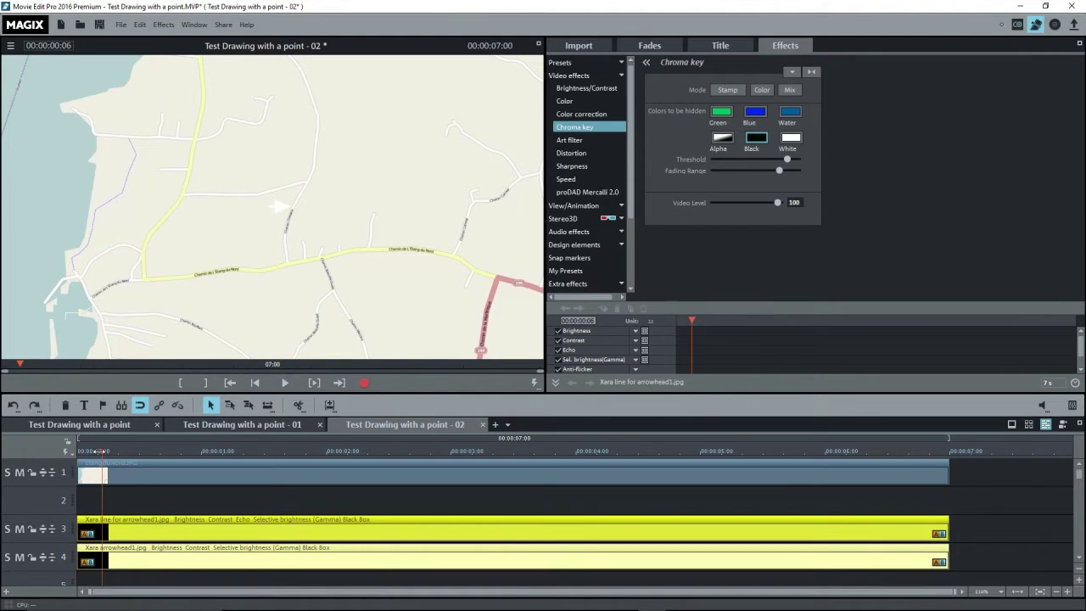
pyautogui.moveTo(107, 452)
pyautogui.mouseDown()
pyautogui.moveTo(218, 452)
pyautogui.moveTo(18, 447)
pyautogui.mouseUp()
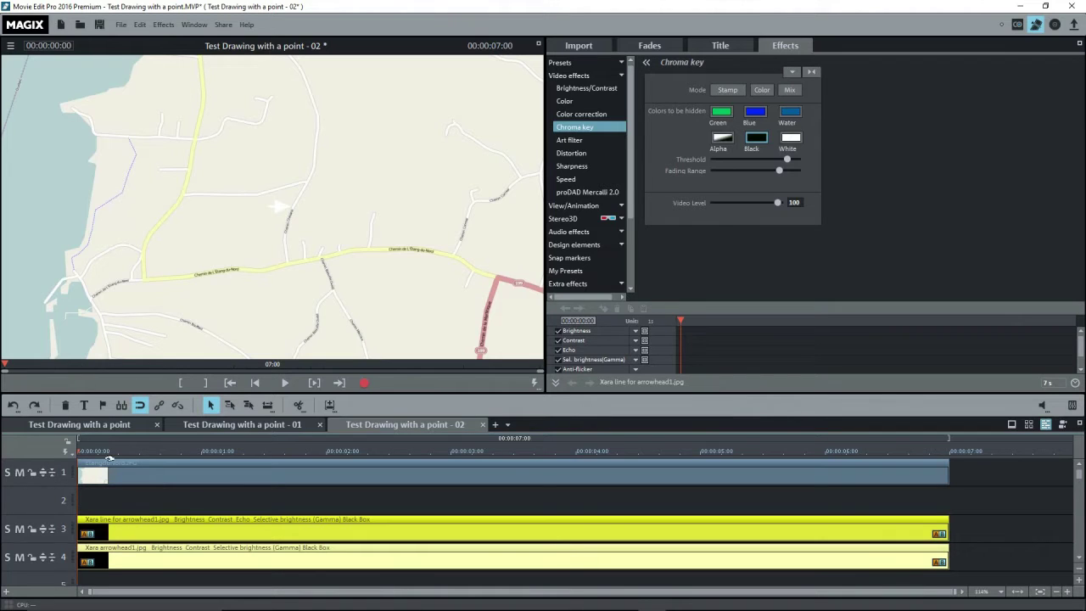
pyautogui.click(572, 206)
# In Size/Position, move the arrow to the road's start and record a position keyframe
pyautogui.click(570, 219)
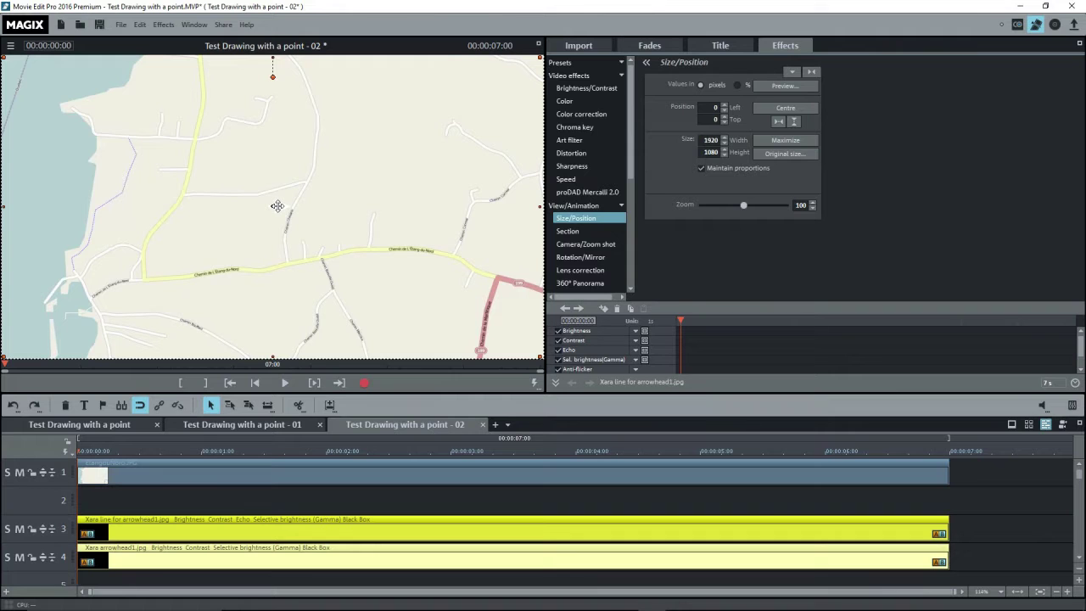
pyautogui.moveTo(277, 206); pyautogui.dragTo(148, 279)
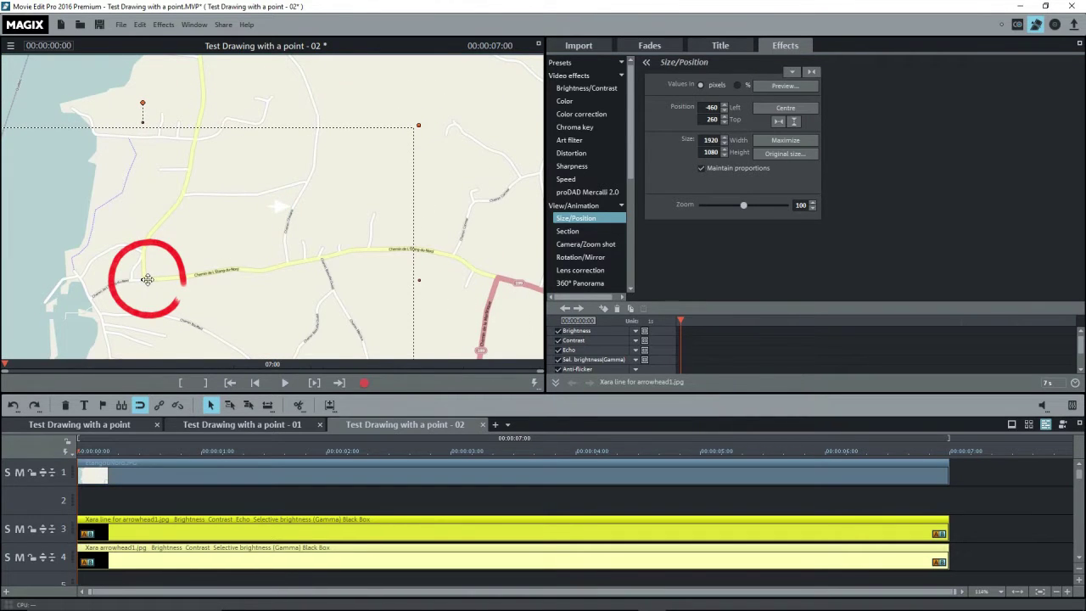
pyautogui.click(602, 308)
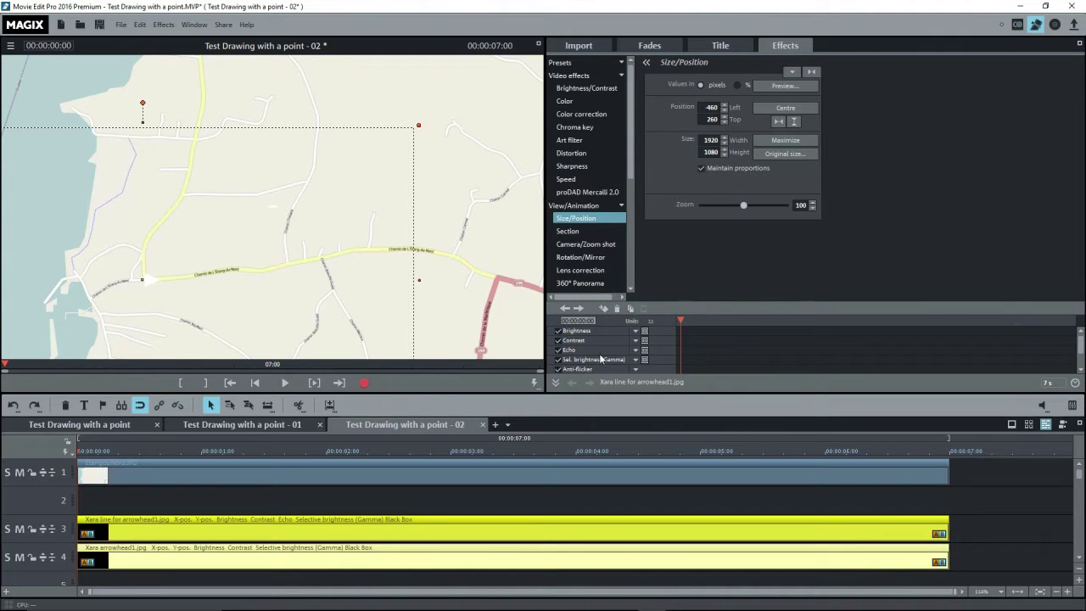
pyautogui.scroll(-1, 1081, 343)
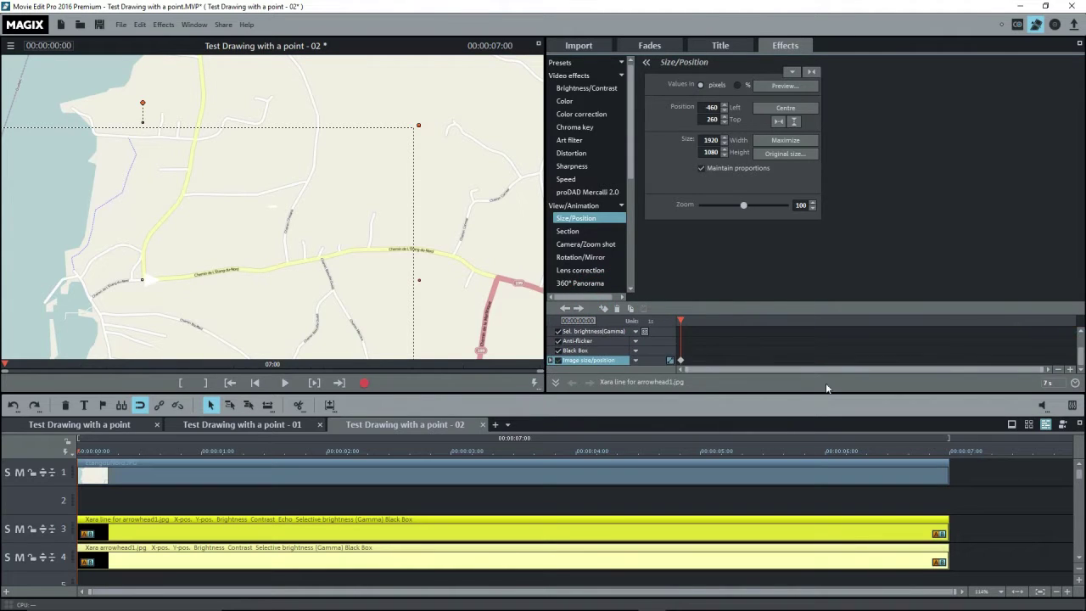
pyautogui.scroll(1, 622, 332)
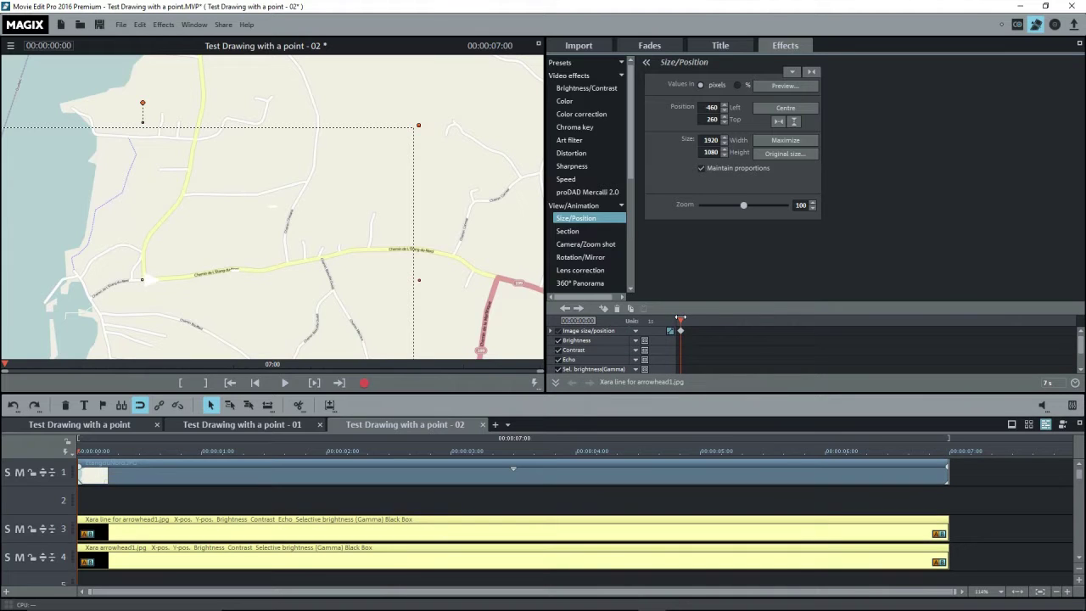
# Reposition the arrow further along the road at 2:09 and again at 4:16
pyautogui.moveTo(681, 319); pyautogui.dragTo(809, 319)
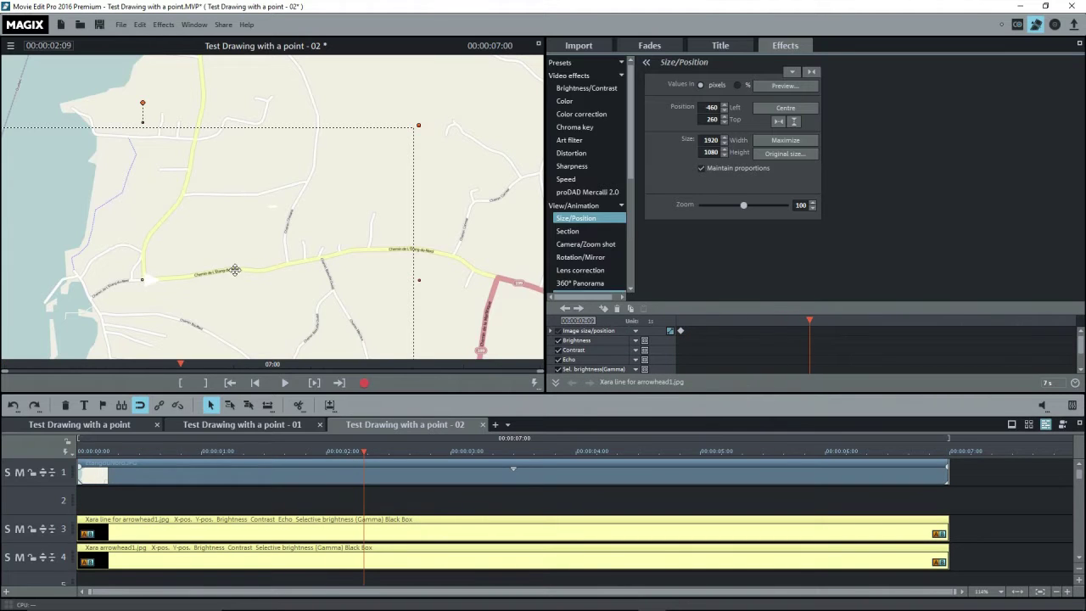
pyautogui.moveTo(147, 280); pyautogui.dragTo(235, 270)
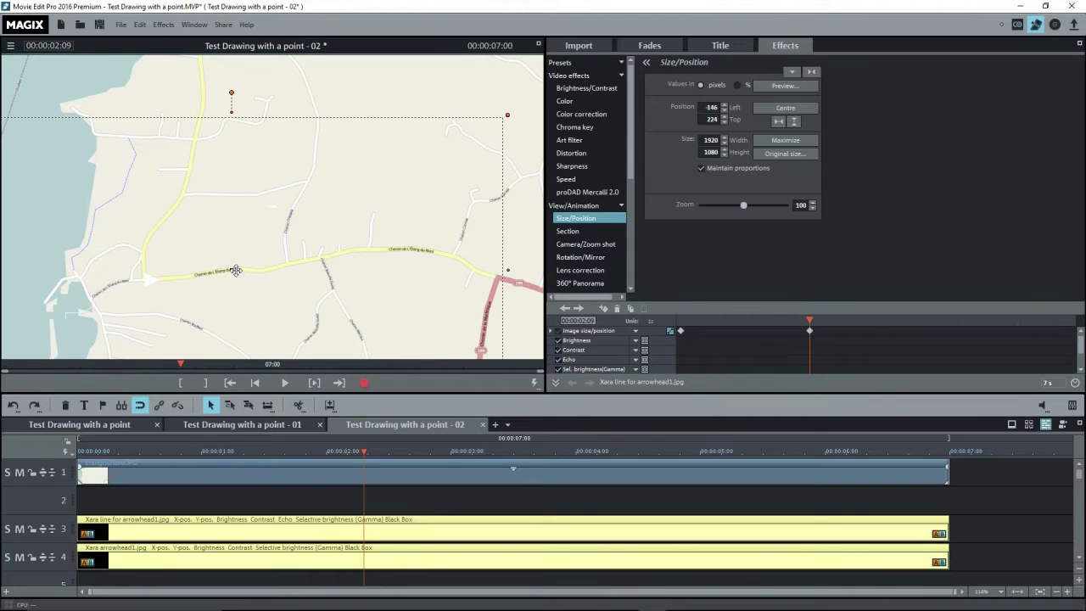
pyautogui.click(810, 320)
pyautogui.moveTo(844, 320); pyautogui.dragTo(935, 320)
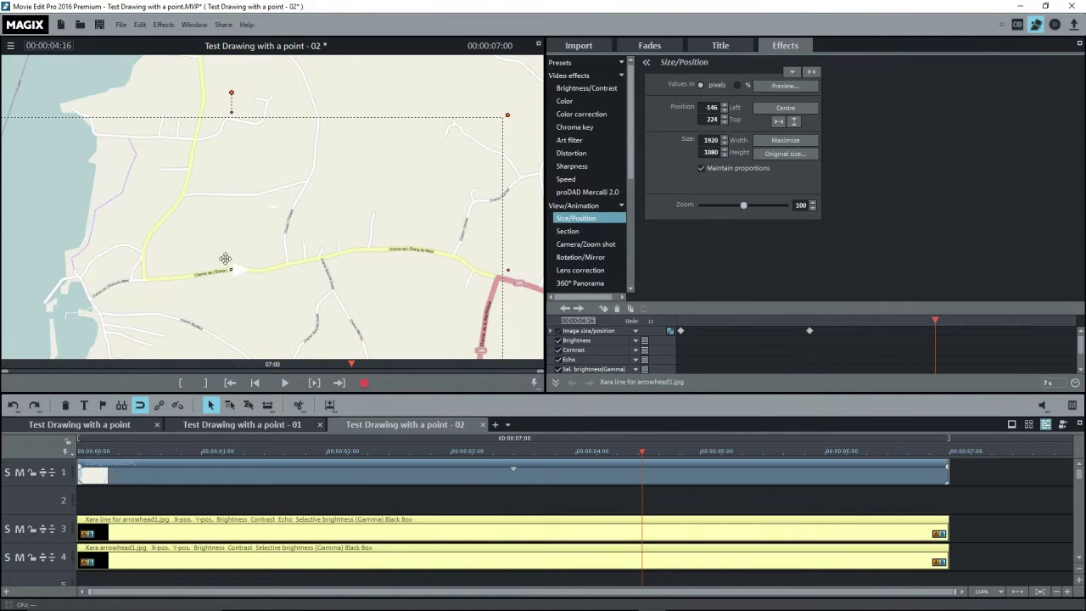
pyautogui.moveTo(237, 269); pyautogui.dragTo(319, 257)
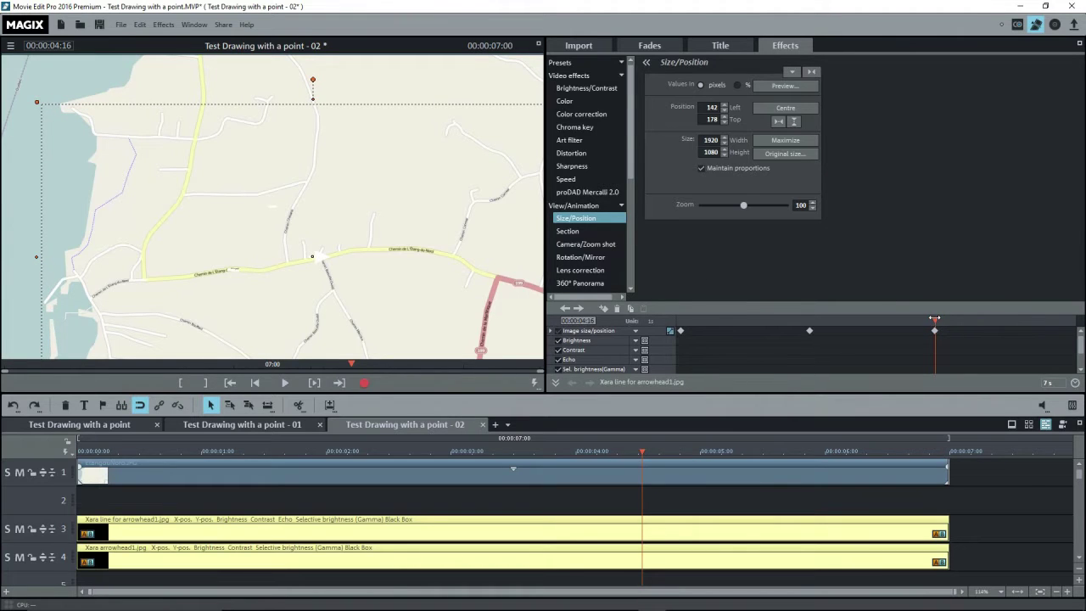
pyautogui.click(591, 258)
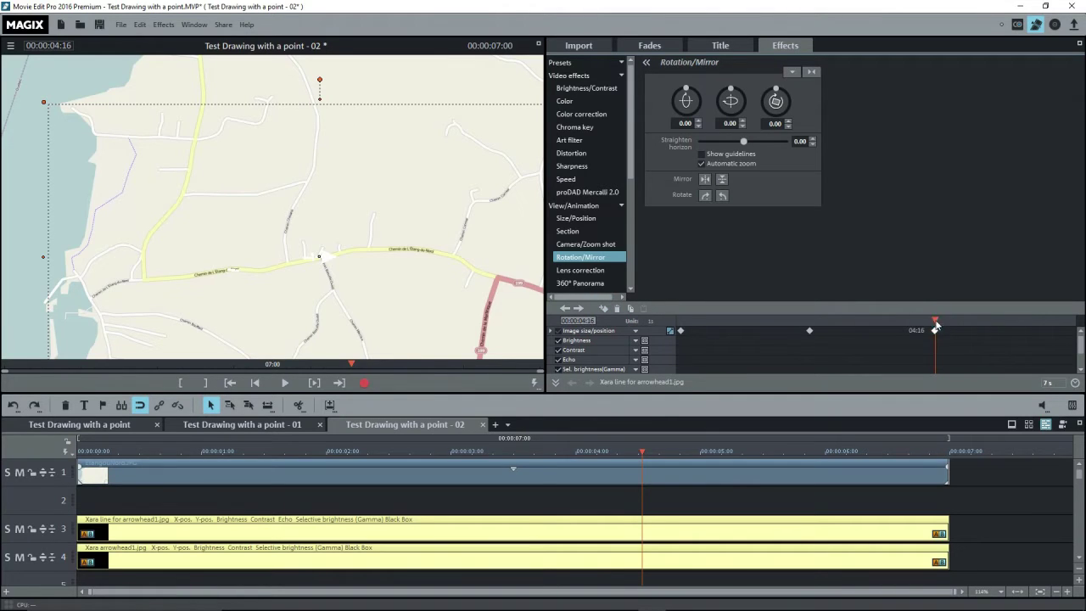
# Keyframe the arrow's rotation to 42 then 63 degrees, and add another rotation at about 6:07
pyautogui.moveTo(936, 325); pyautogui.dragTo(939, 321)
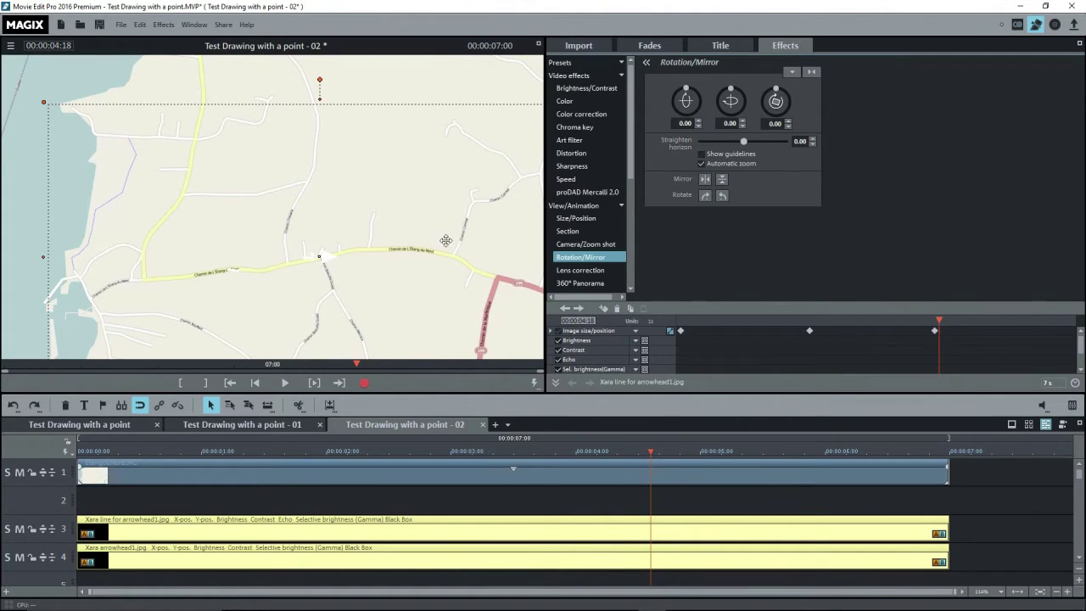
pyautogui.moveTo(320, 79); pyautogui.dragTo(402, 174)
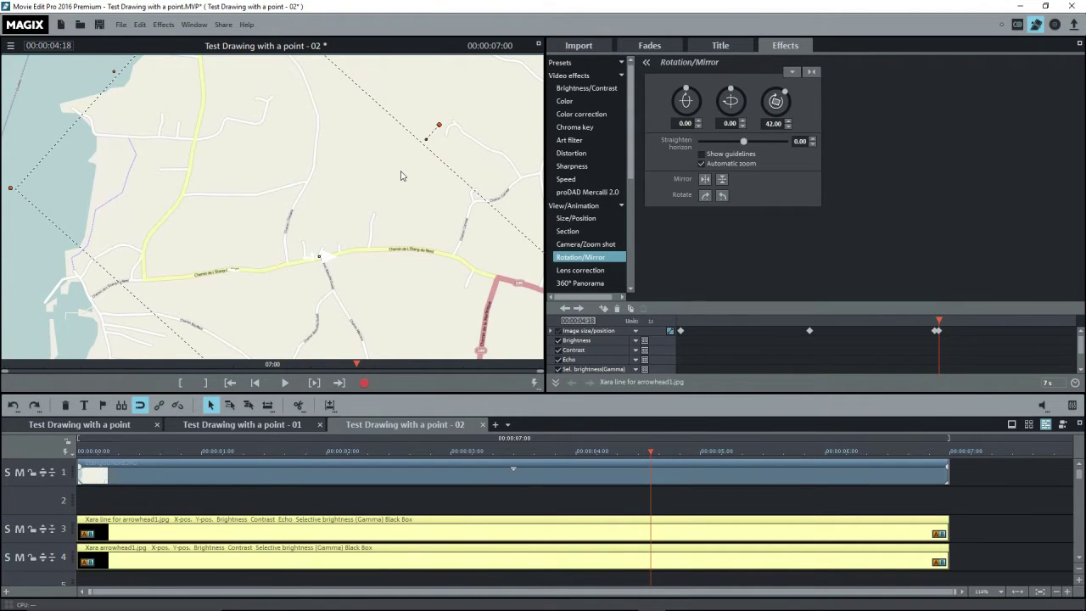
pyautogui.moveTo(440, 129); pyautogui.dragTo(476, 182)
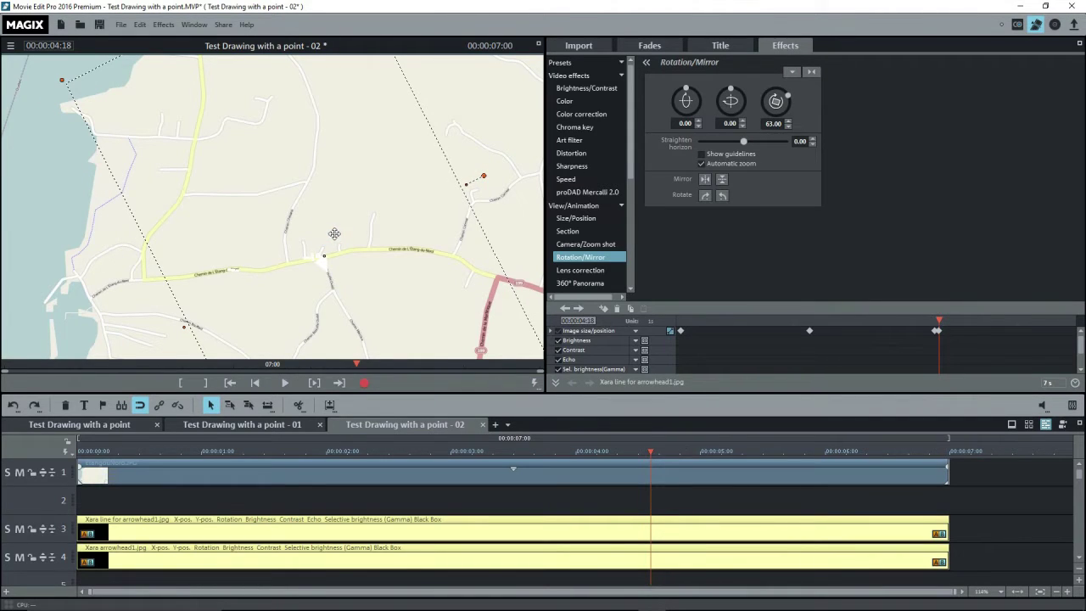
pyautogui.click(1001, 320)
pyautogui.click(1032, 327)
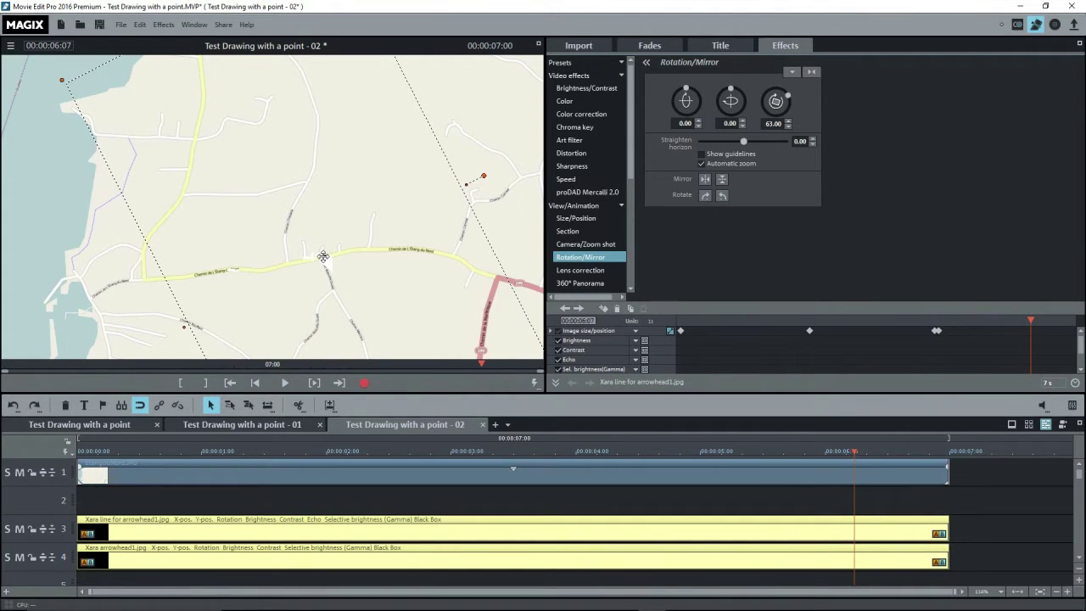
pyautogui.moveTo(324, 256); pyautogui.dragTo(364, 347)
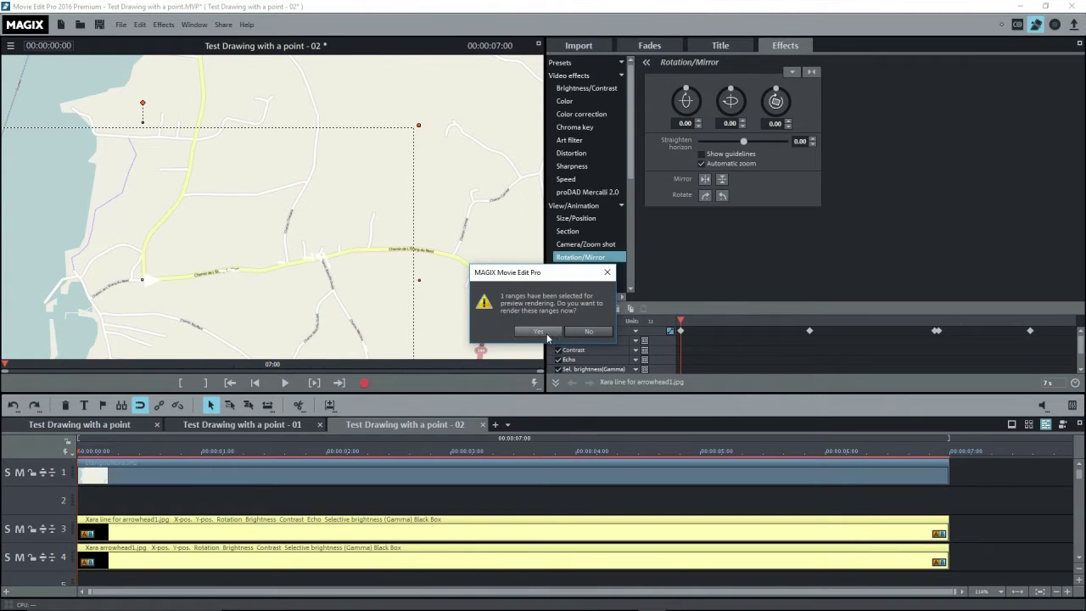
# Play the animation, mute map track 1, and render the preview for the marked range
pyautogui.click(544, 336)
pyautogui.press('space')
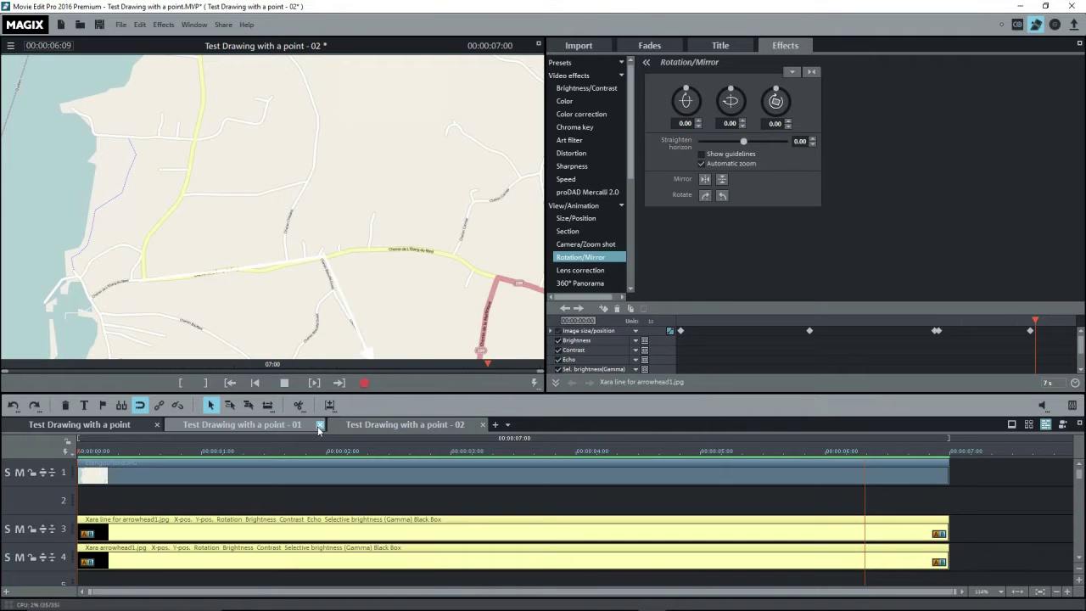
pyautogui.press('space')
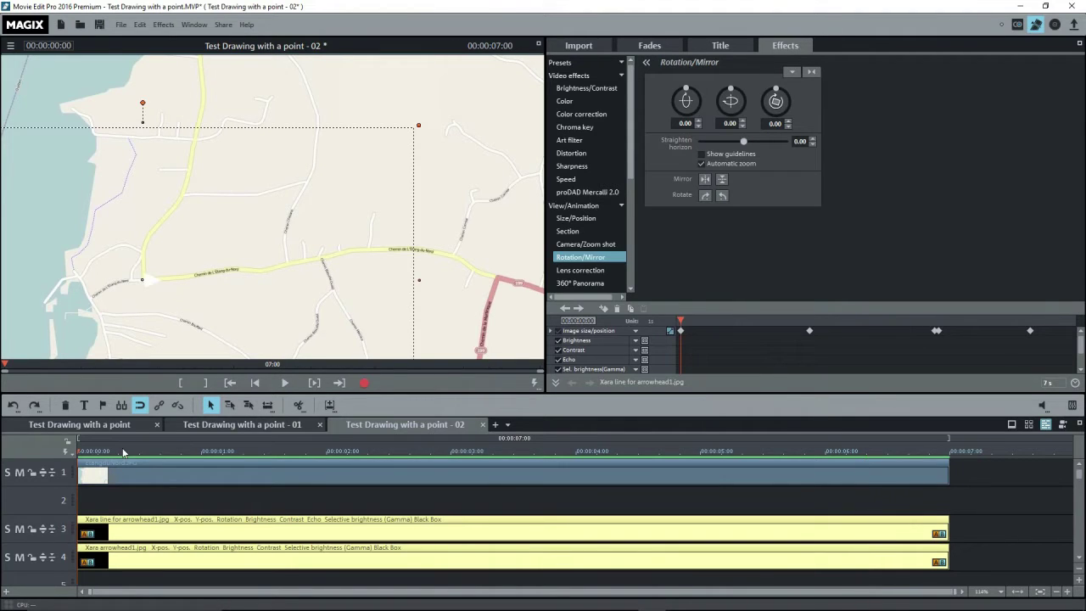
pyautogui.click(19, 473)
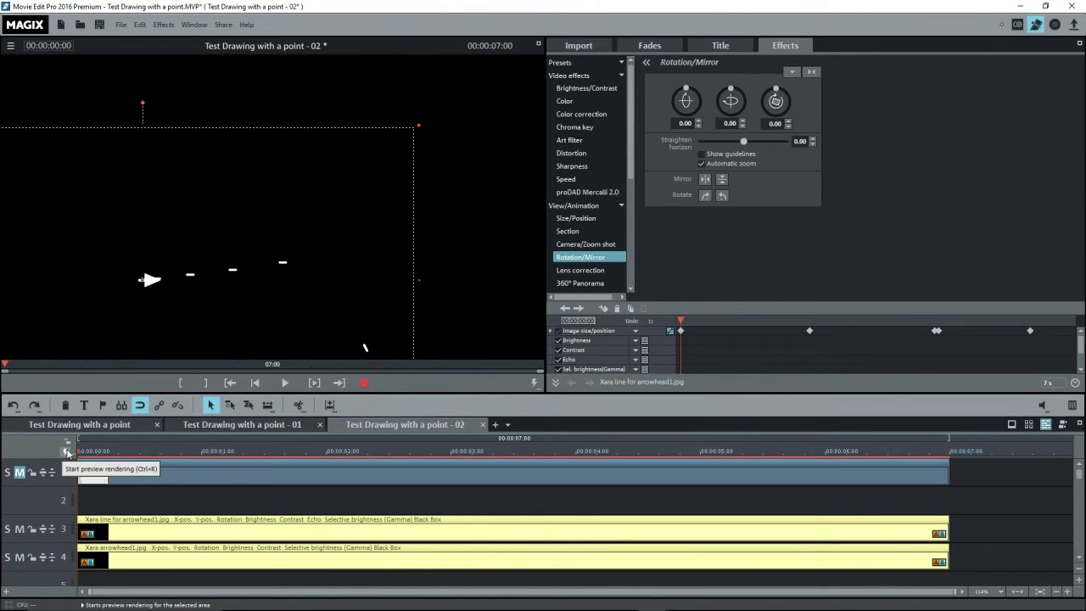
pyautogui.click(68, 452)
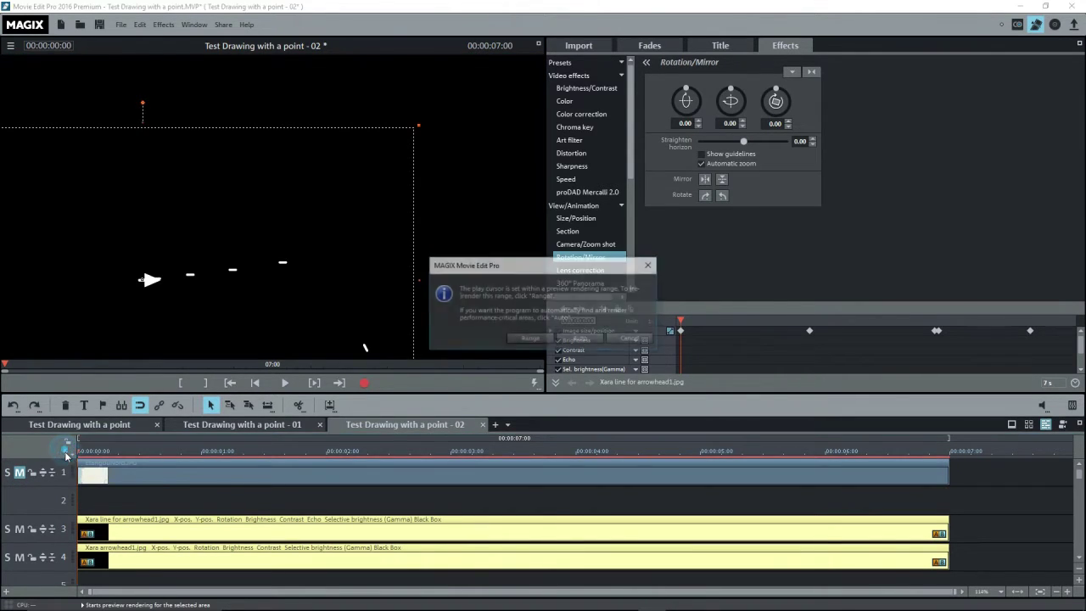
pyautogui.click(528, 340)
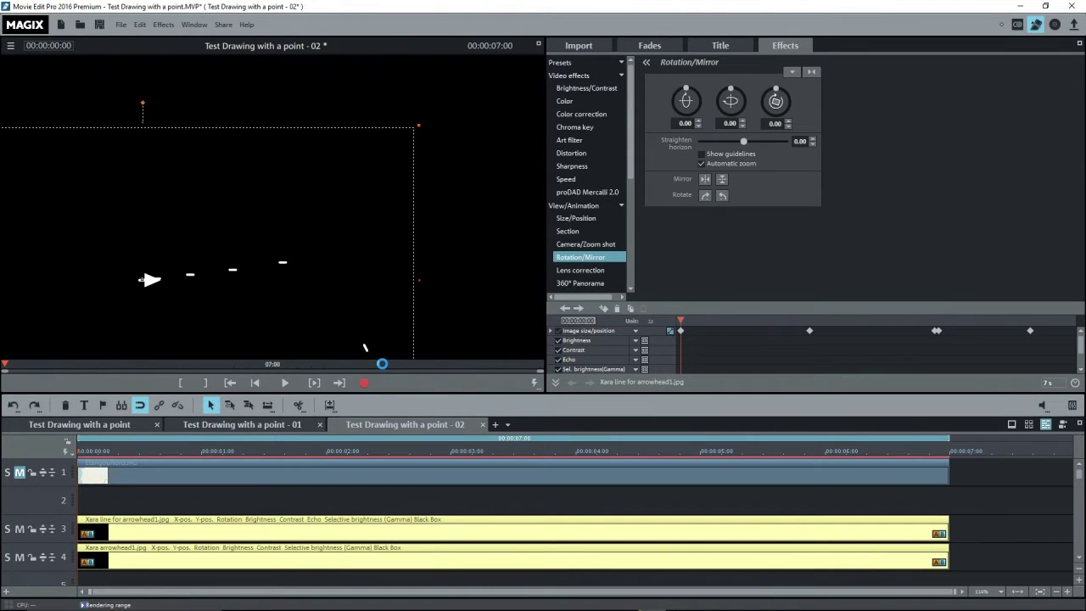
# Export the arrow-only animation as a movie into the Exports folder
pyautogui.click(122, 25)
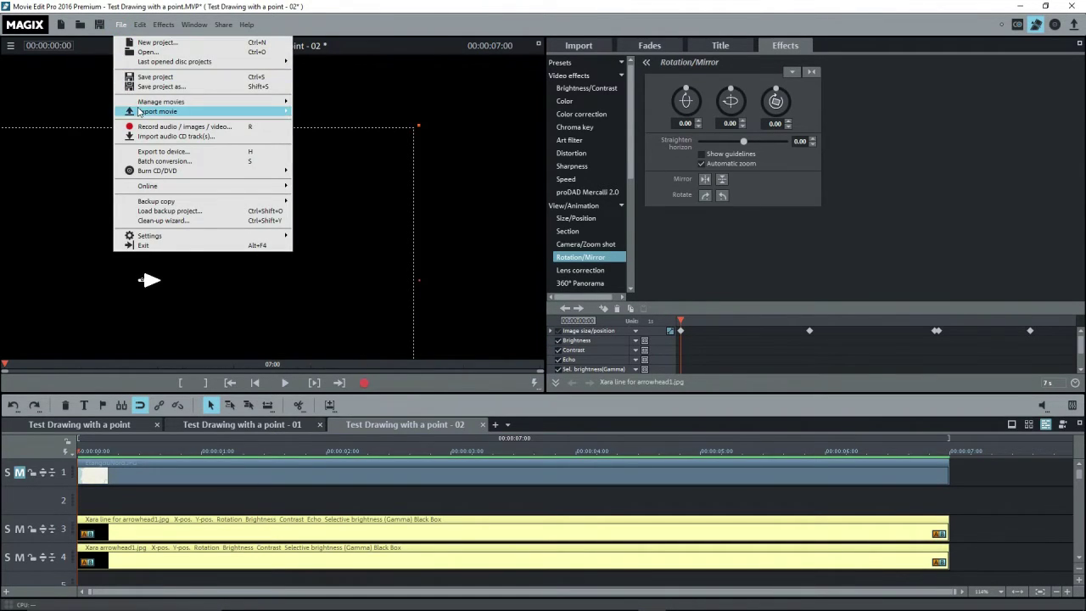
pyautogui.click(357, 129)
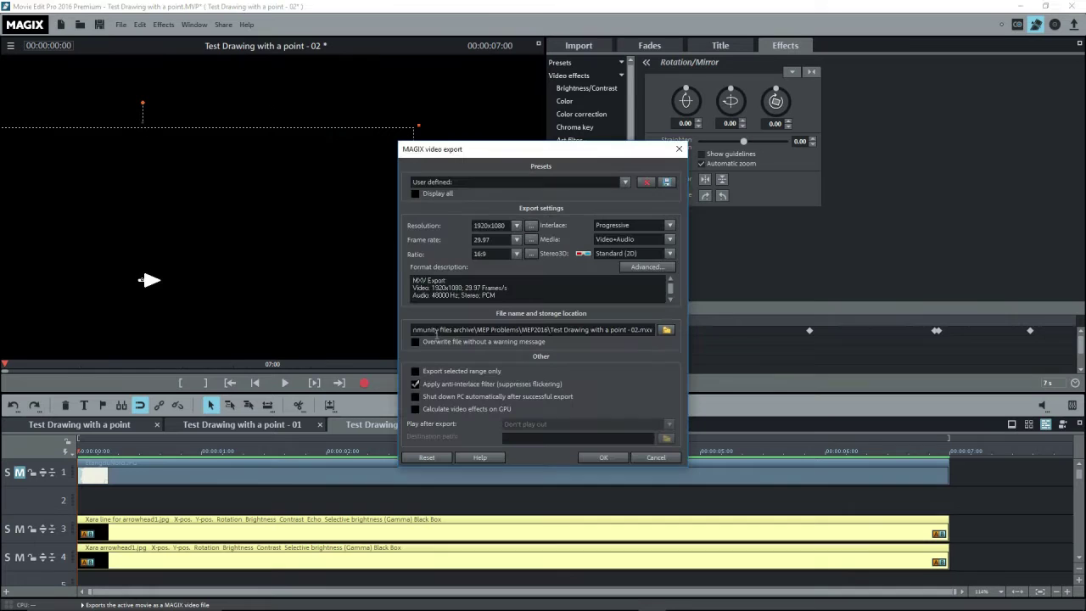
pyautogui.click(667, 329)
pyautogui.click(863, 380)
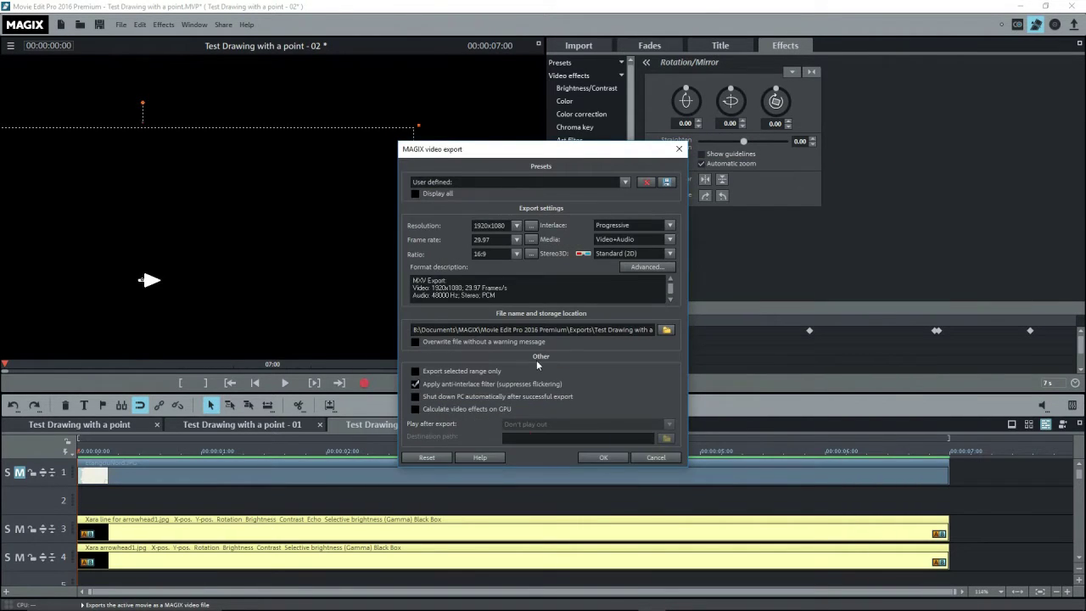
pyautogui.click(603, 457)
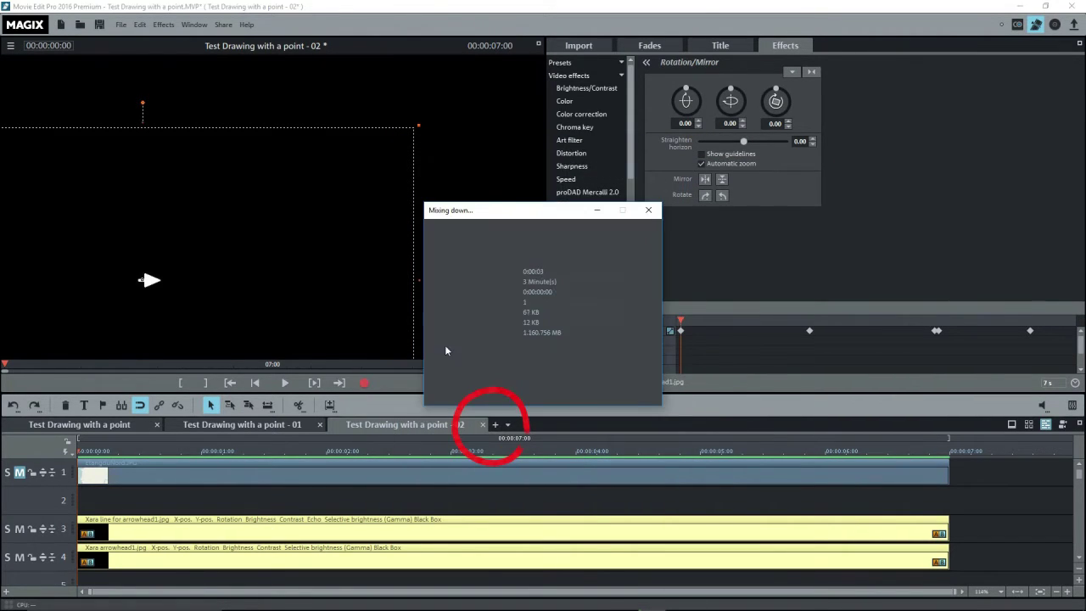
pyautogui.click(496, 425)
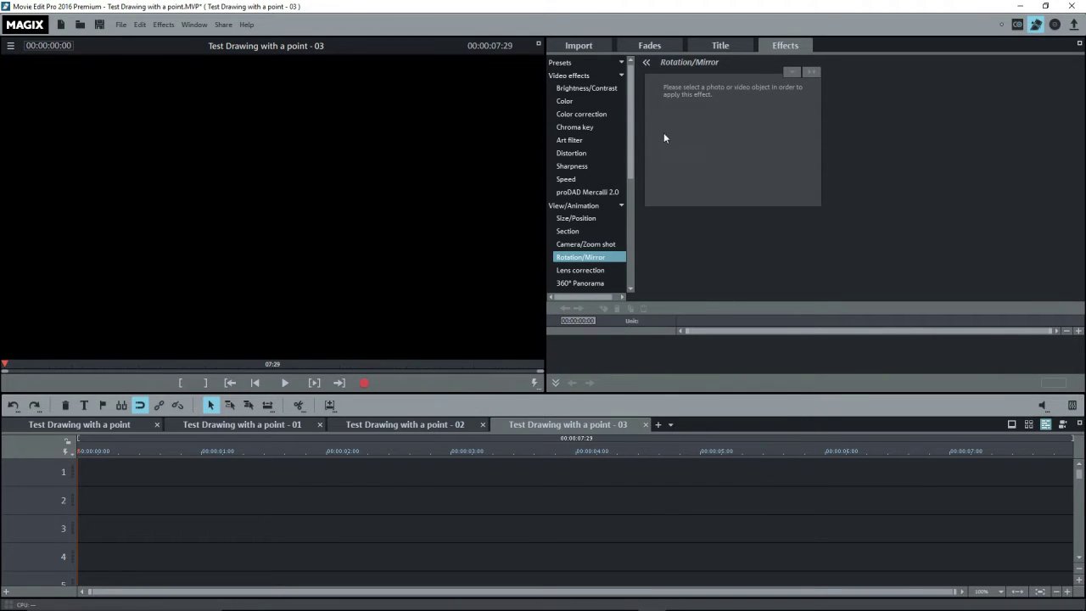
# Add the exported arrow clip to track 3 and the EtangduNord map to track 1
pyautogui.click(578, 45)
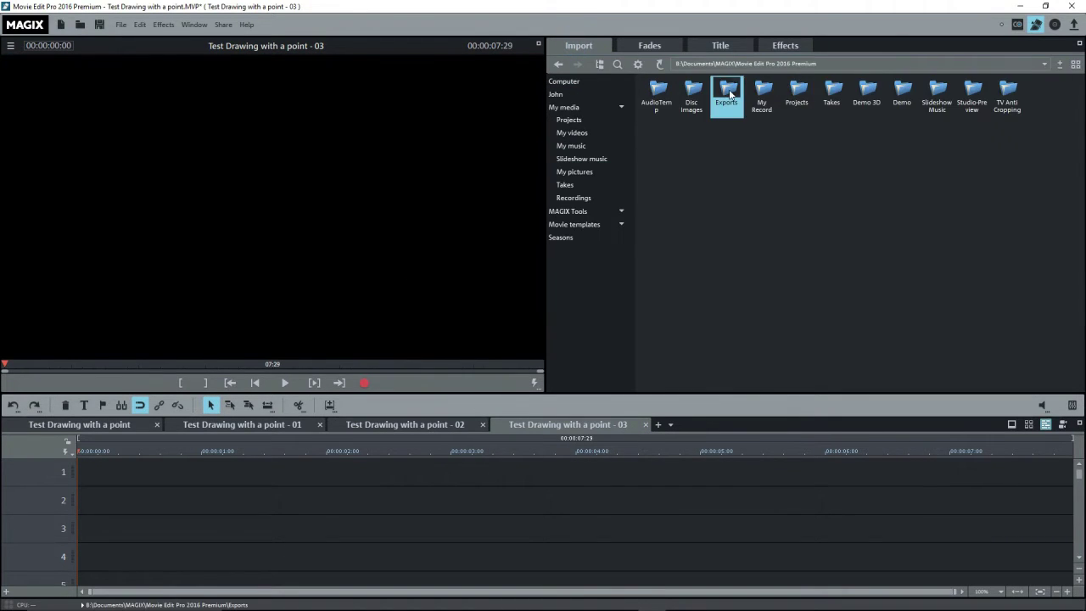
pyautogui.doubleClick(729, 93)
pyautogui.click(788, 158)
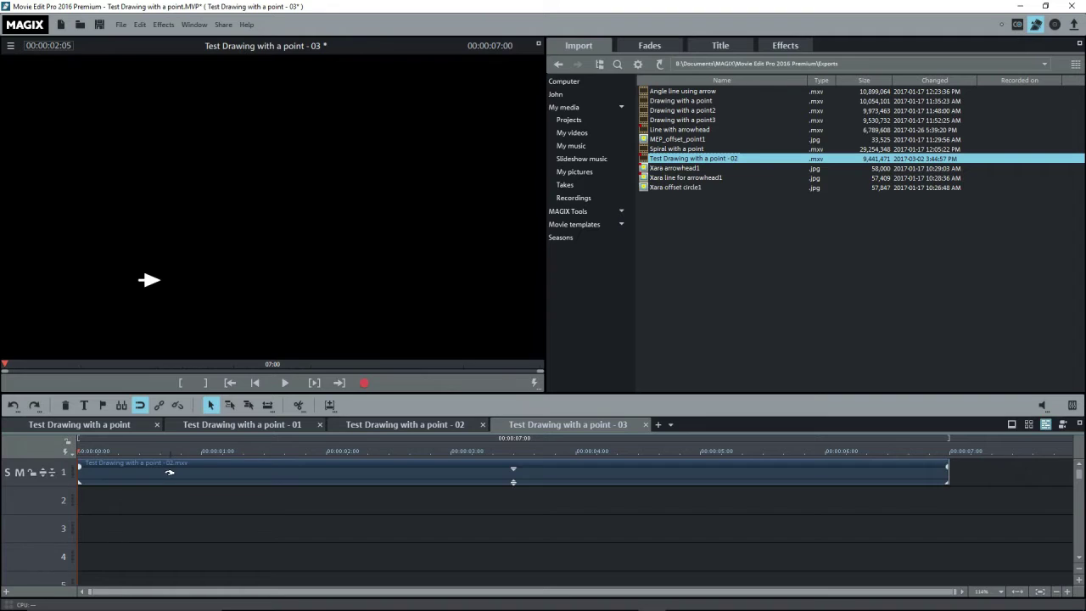
pyautogui.moveTo(170, 472); pyautogui.dragTo(170, 528)
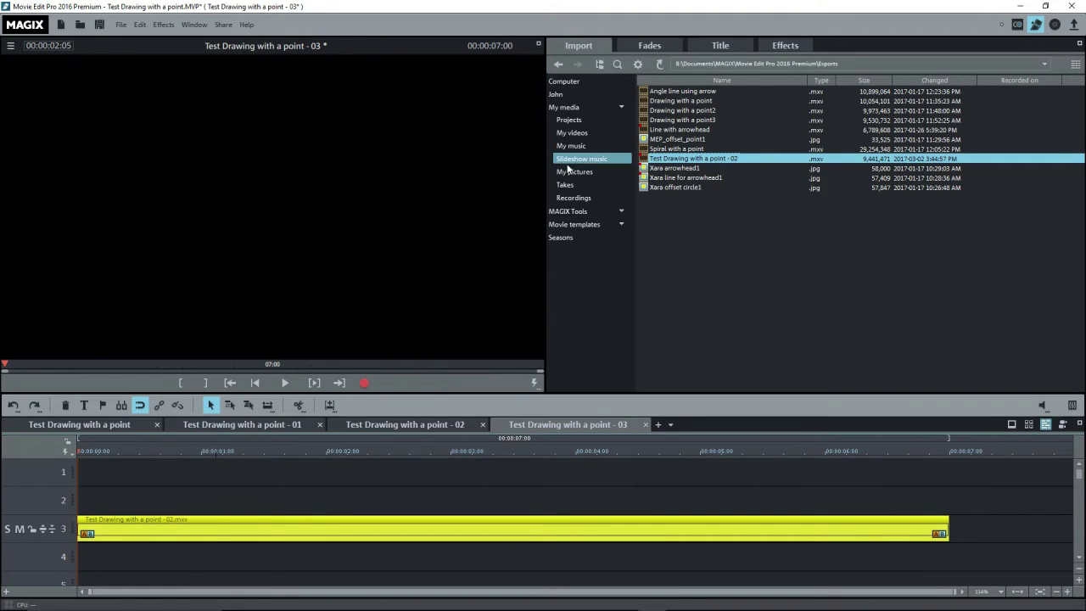
pyautogui.click(560, 236)
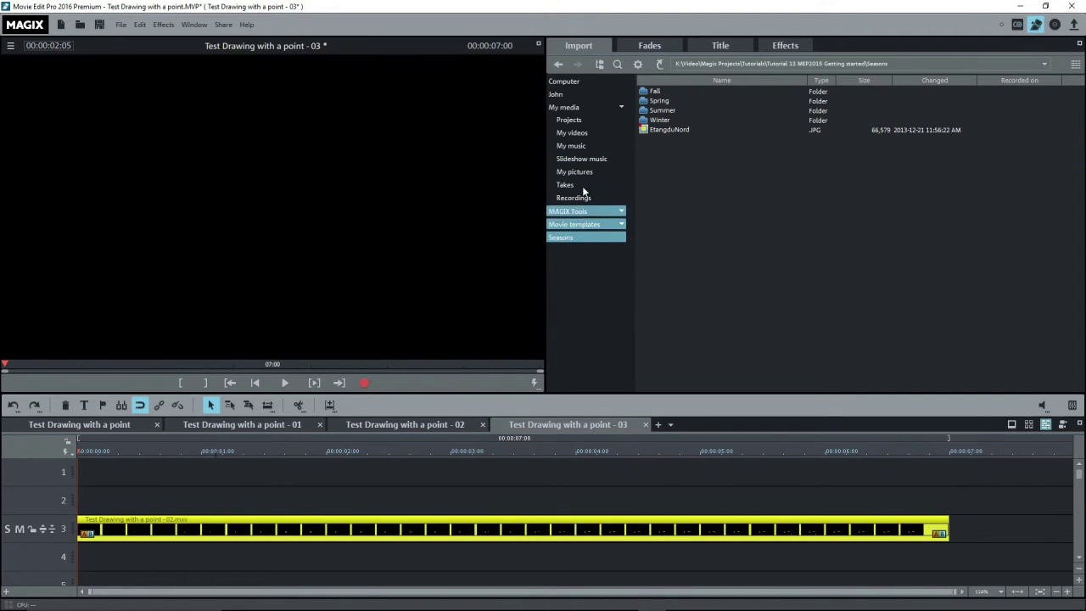
pyautogui.click(563, 107)
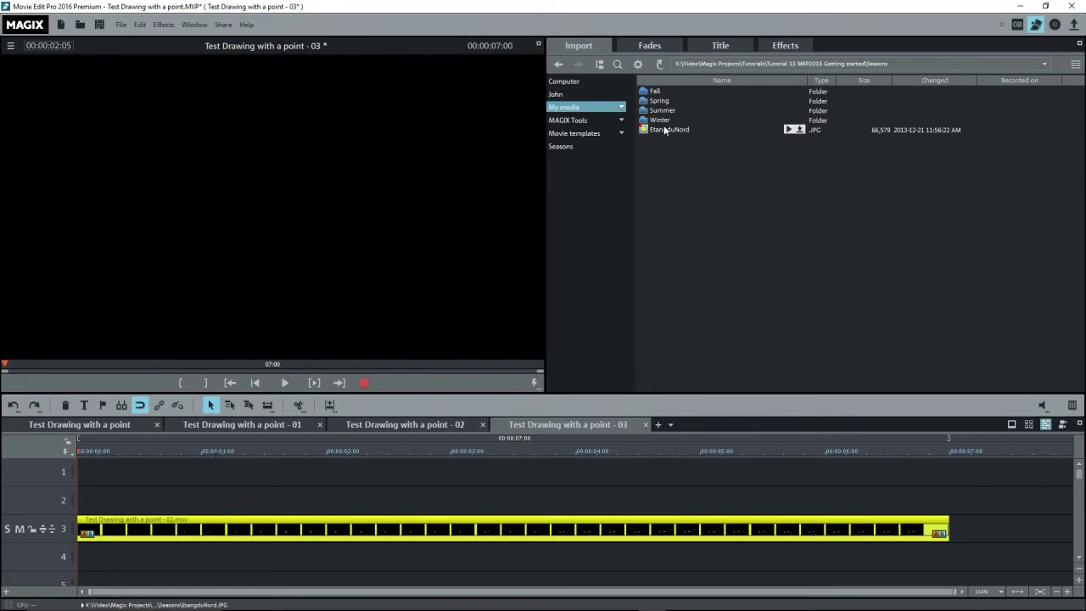
pyautogui.moveTo(664, 130); pyautogui.dragTo(111, 475)
# Apply Chroma key Alpha to the arrow clip and play the composite over the map
pyautogui.click(112, 451)
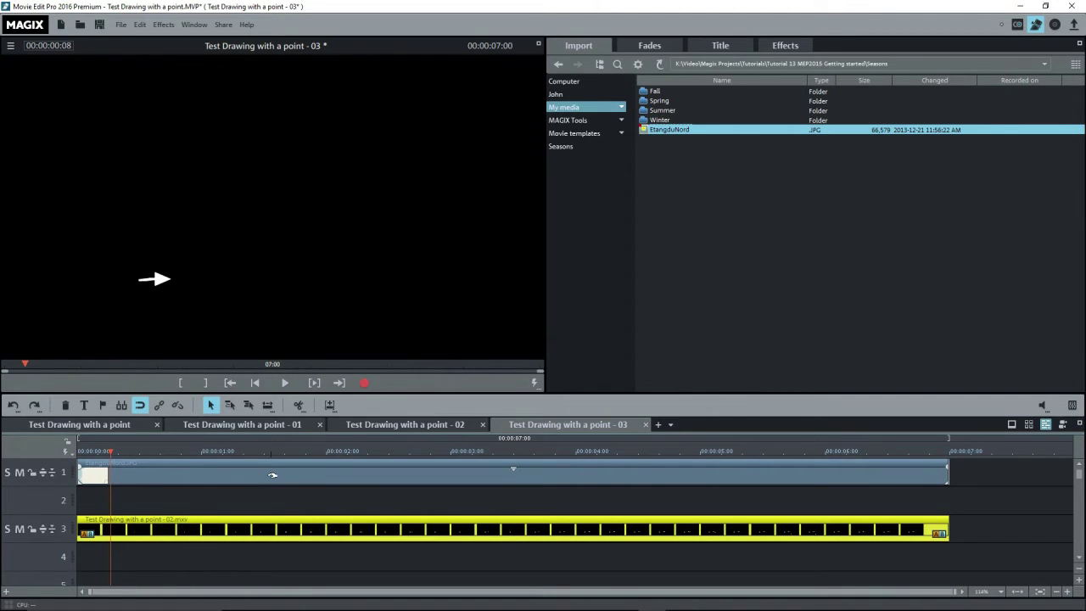
pyautogui.click(783, 45)
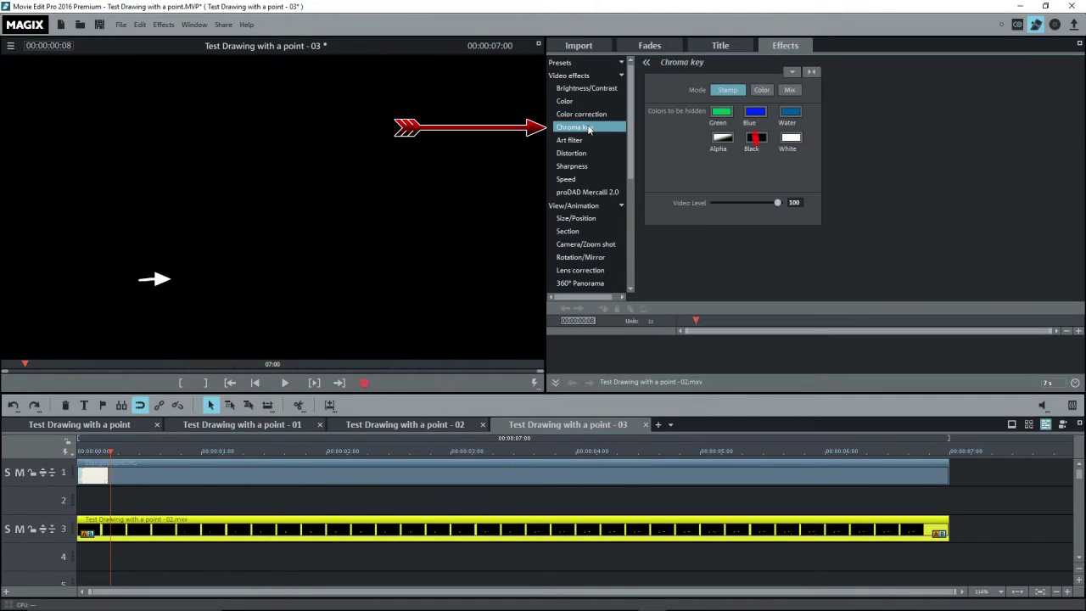
pyautogui.click(722, 137)
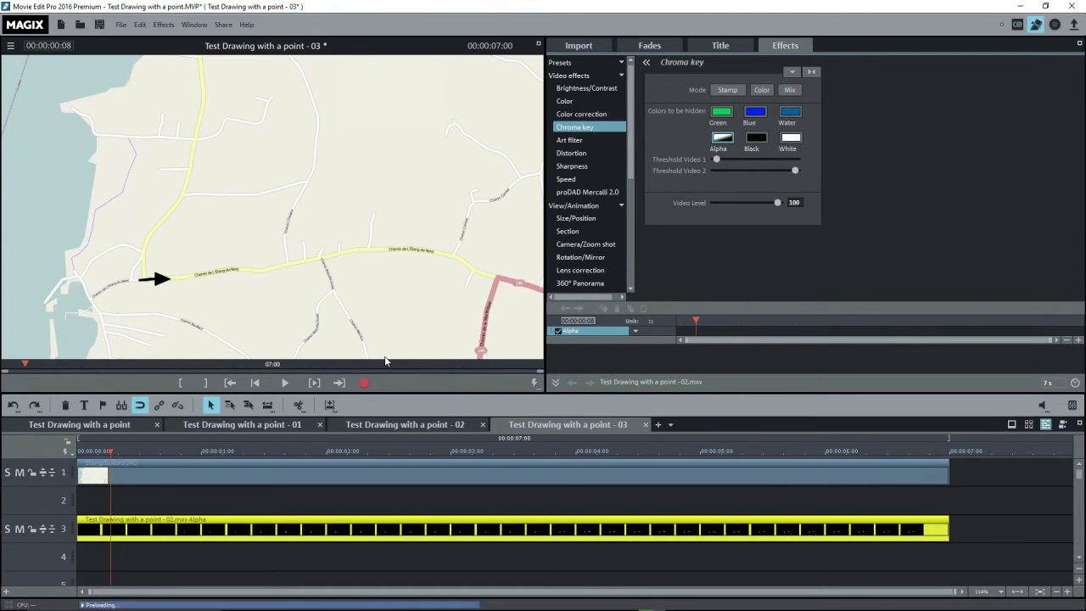
pyautogui.press('space')
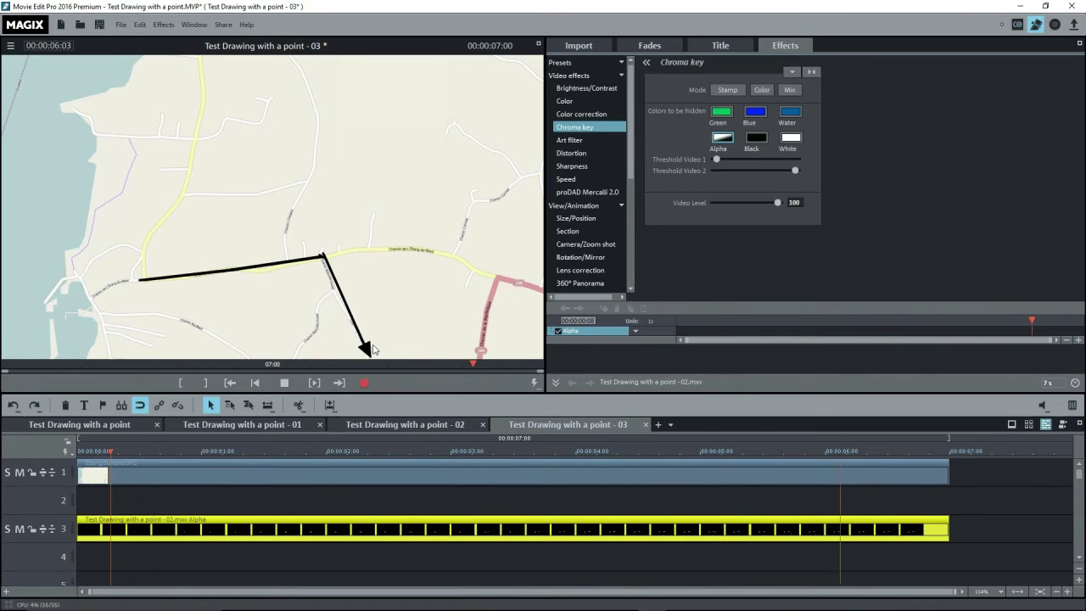
pyautogui.press('space')
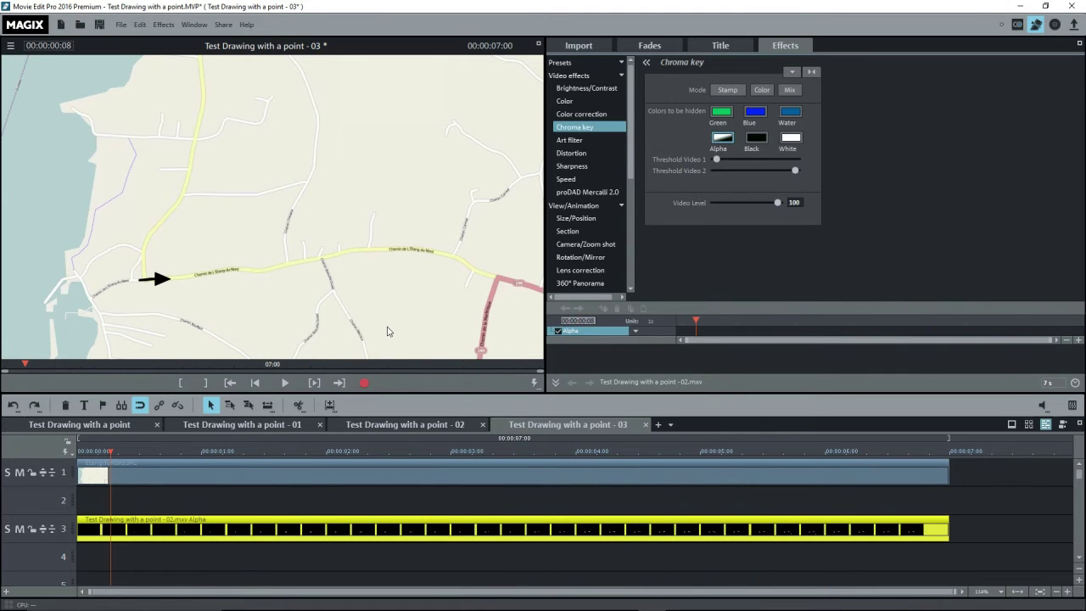
# Drag the Red test image onto track 4 and play back to see the red arrow
pyautogui.click(574, 283)
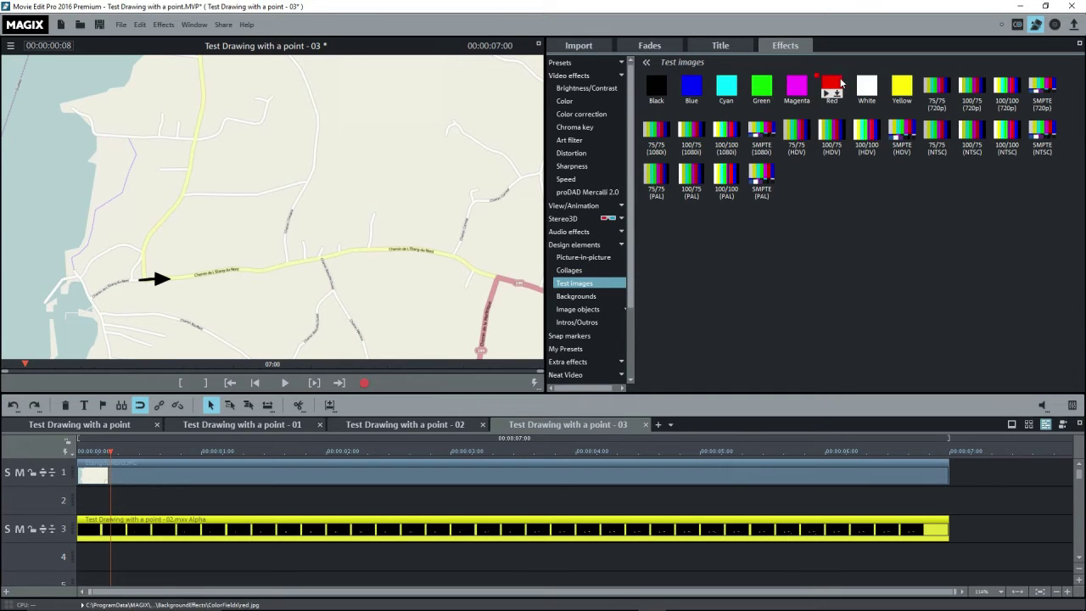
pyautogui.moveTo(836, 81); pyautogui.dragTo(85, 557)
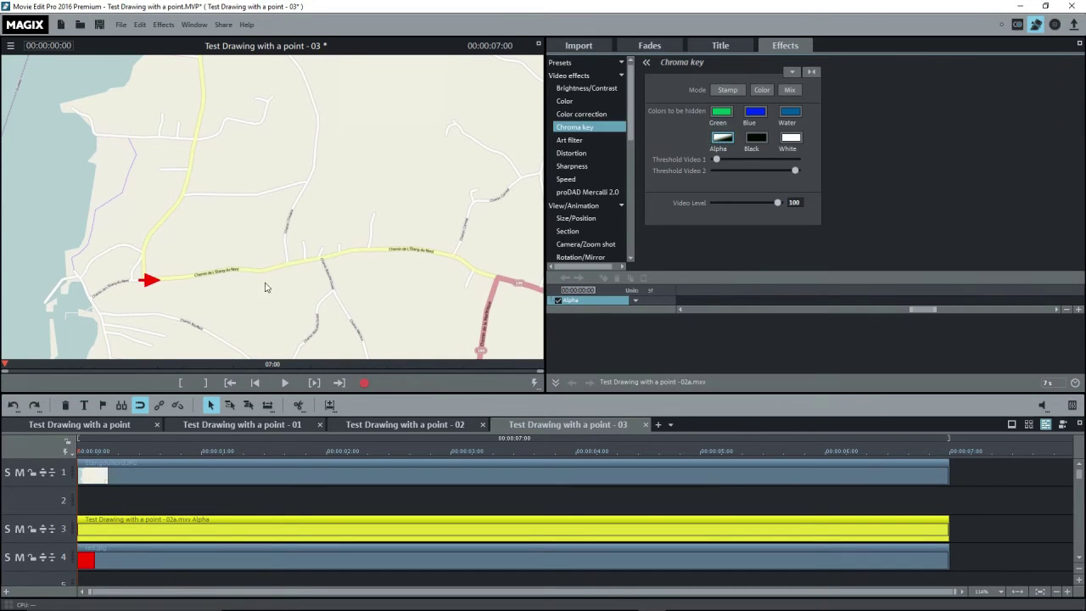
pyautogui.press('space')
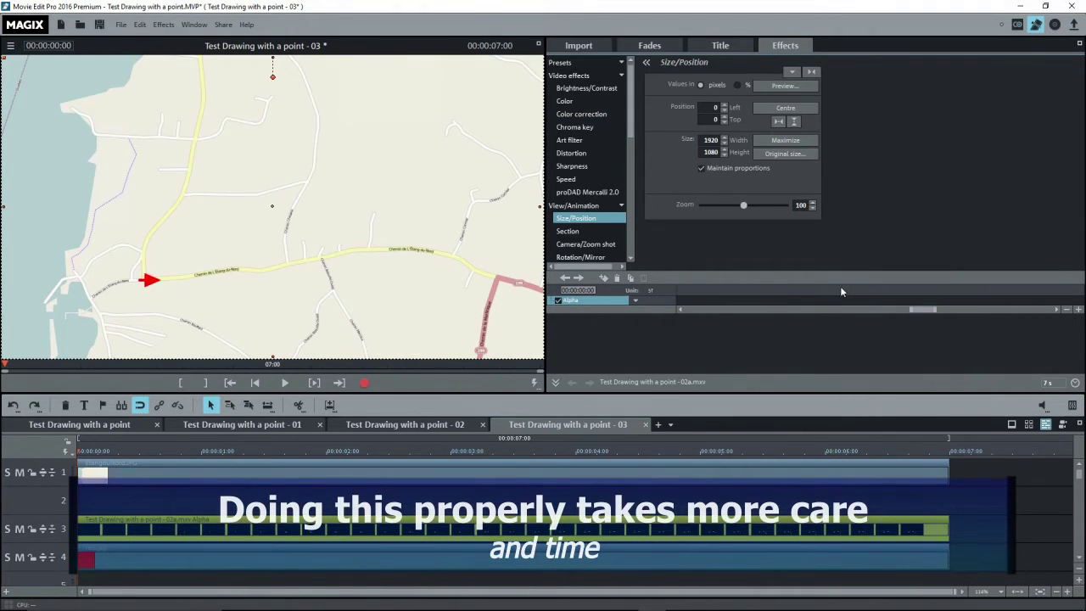
# At about 4 seconds, shift the arrow clip onto the road at Left -34, Top 10
pyautogui.click(783, 288)
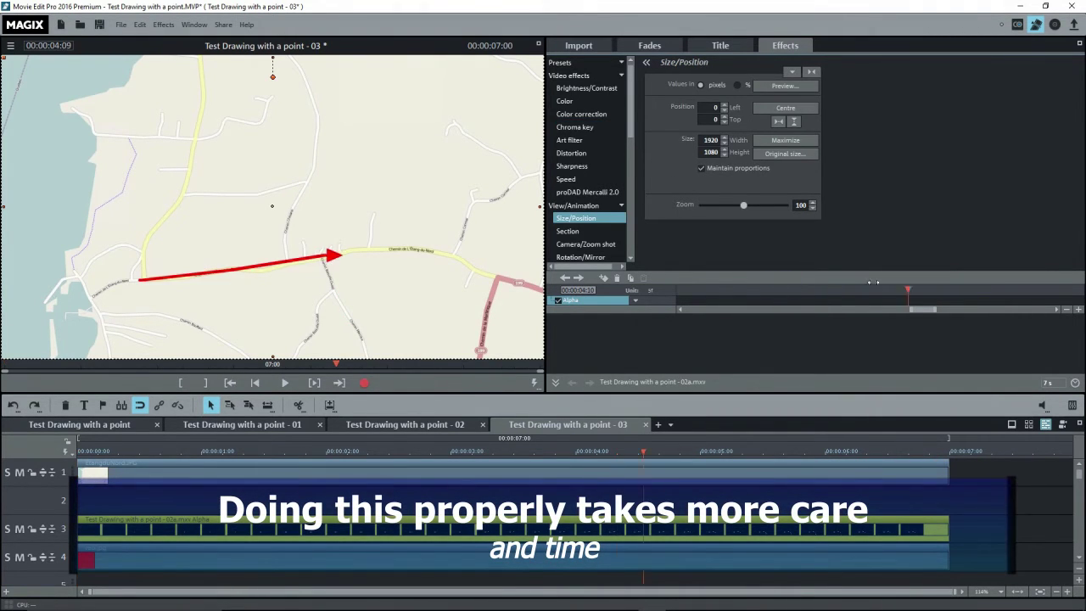
pyautogui.moveTo(328, 267); pyautogui.dragTo(317, 270)
pyautogui.click(819, 289)
# Scrub ahead to about 6 seconds to verify the arrow's alignment, then save the project
pyautogui.moveTo(819, 288); pyautogui.dragTo(1073, 307)
pyautogui.moveTo(675, 451); pyautogui.dragTo(841, 451)
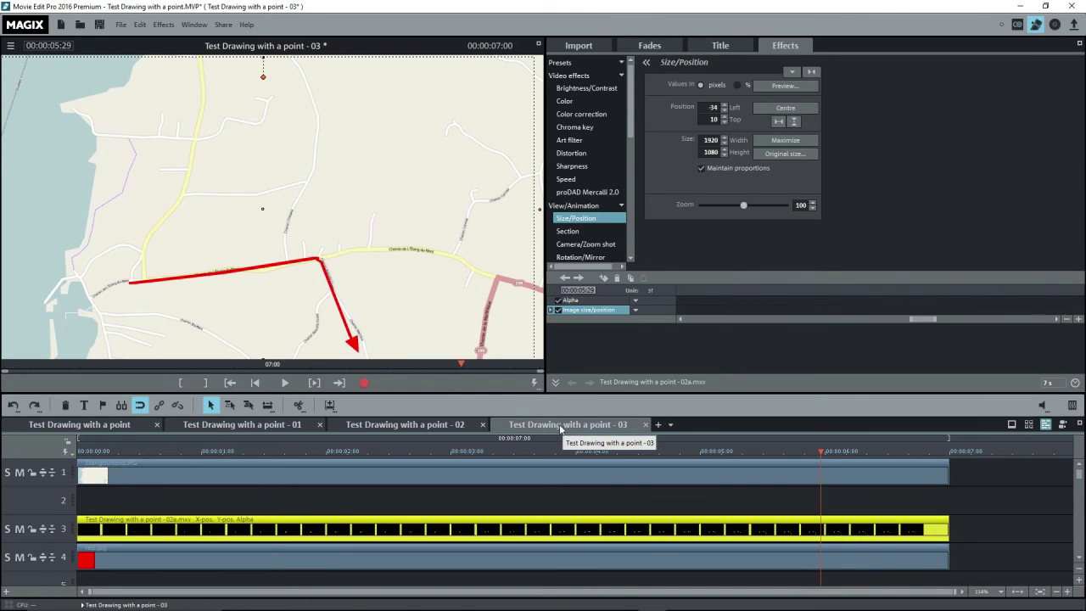
pyautogui.click(99, 26)
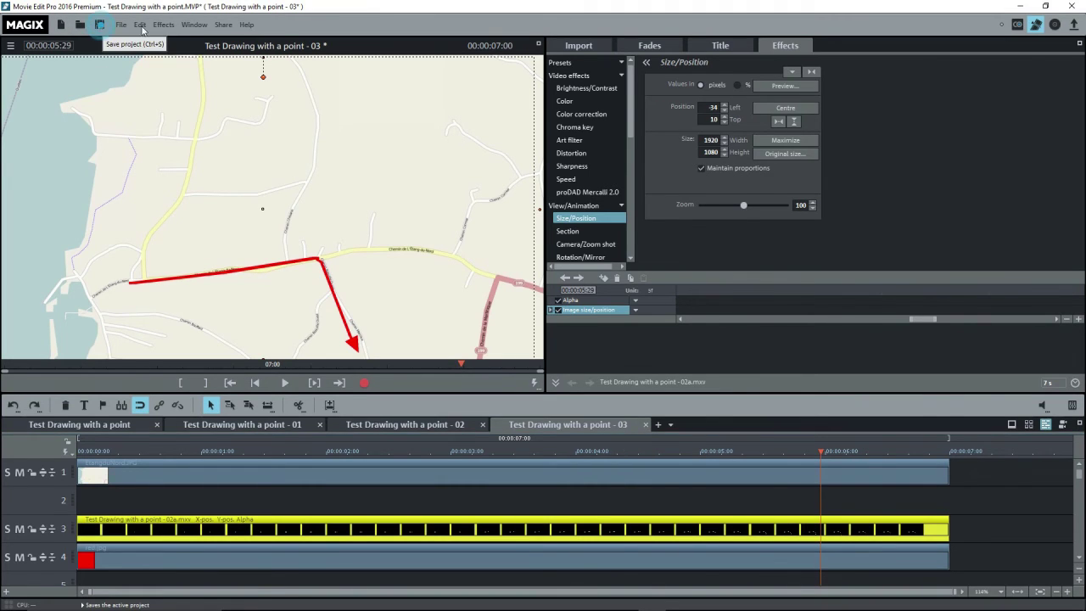